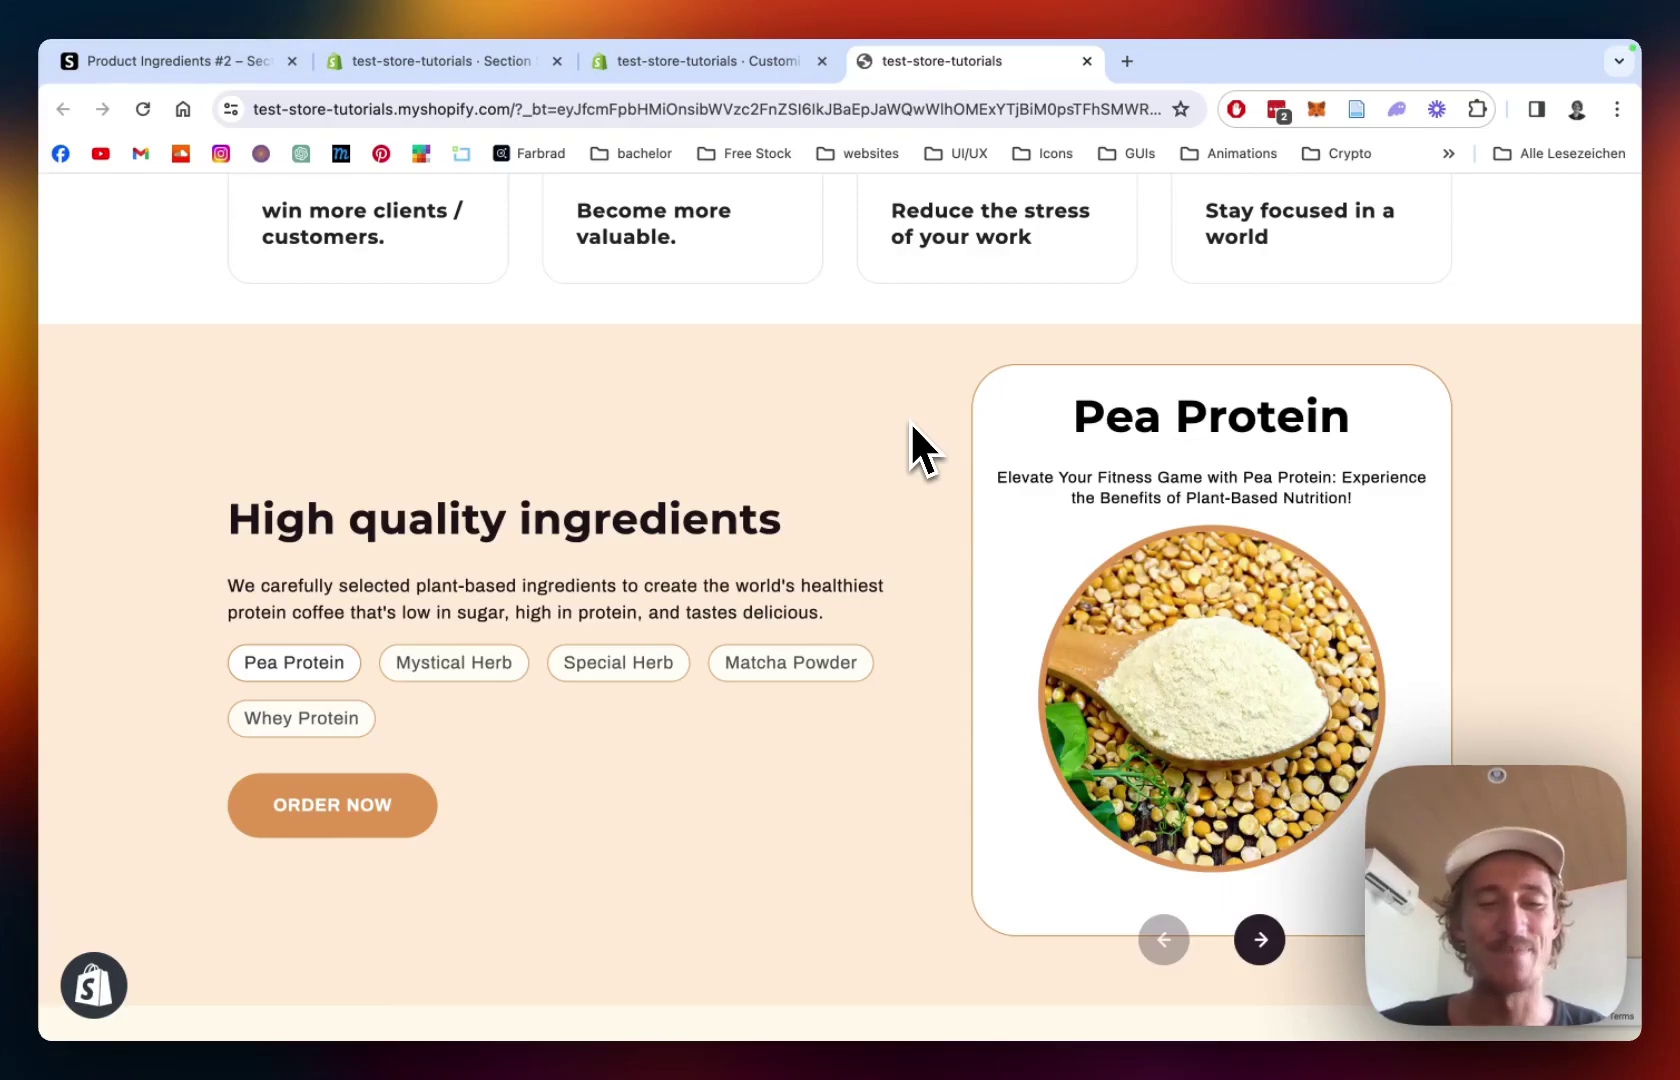
Browse the ingredient carousel in the preview, from Whey Protein back to Mystical Herb
scroll(912, 426, down, 1)
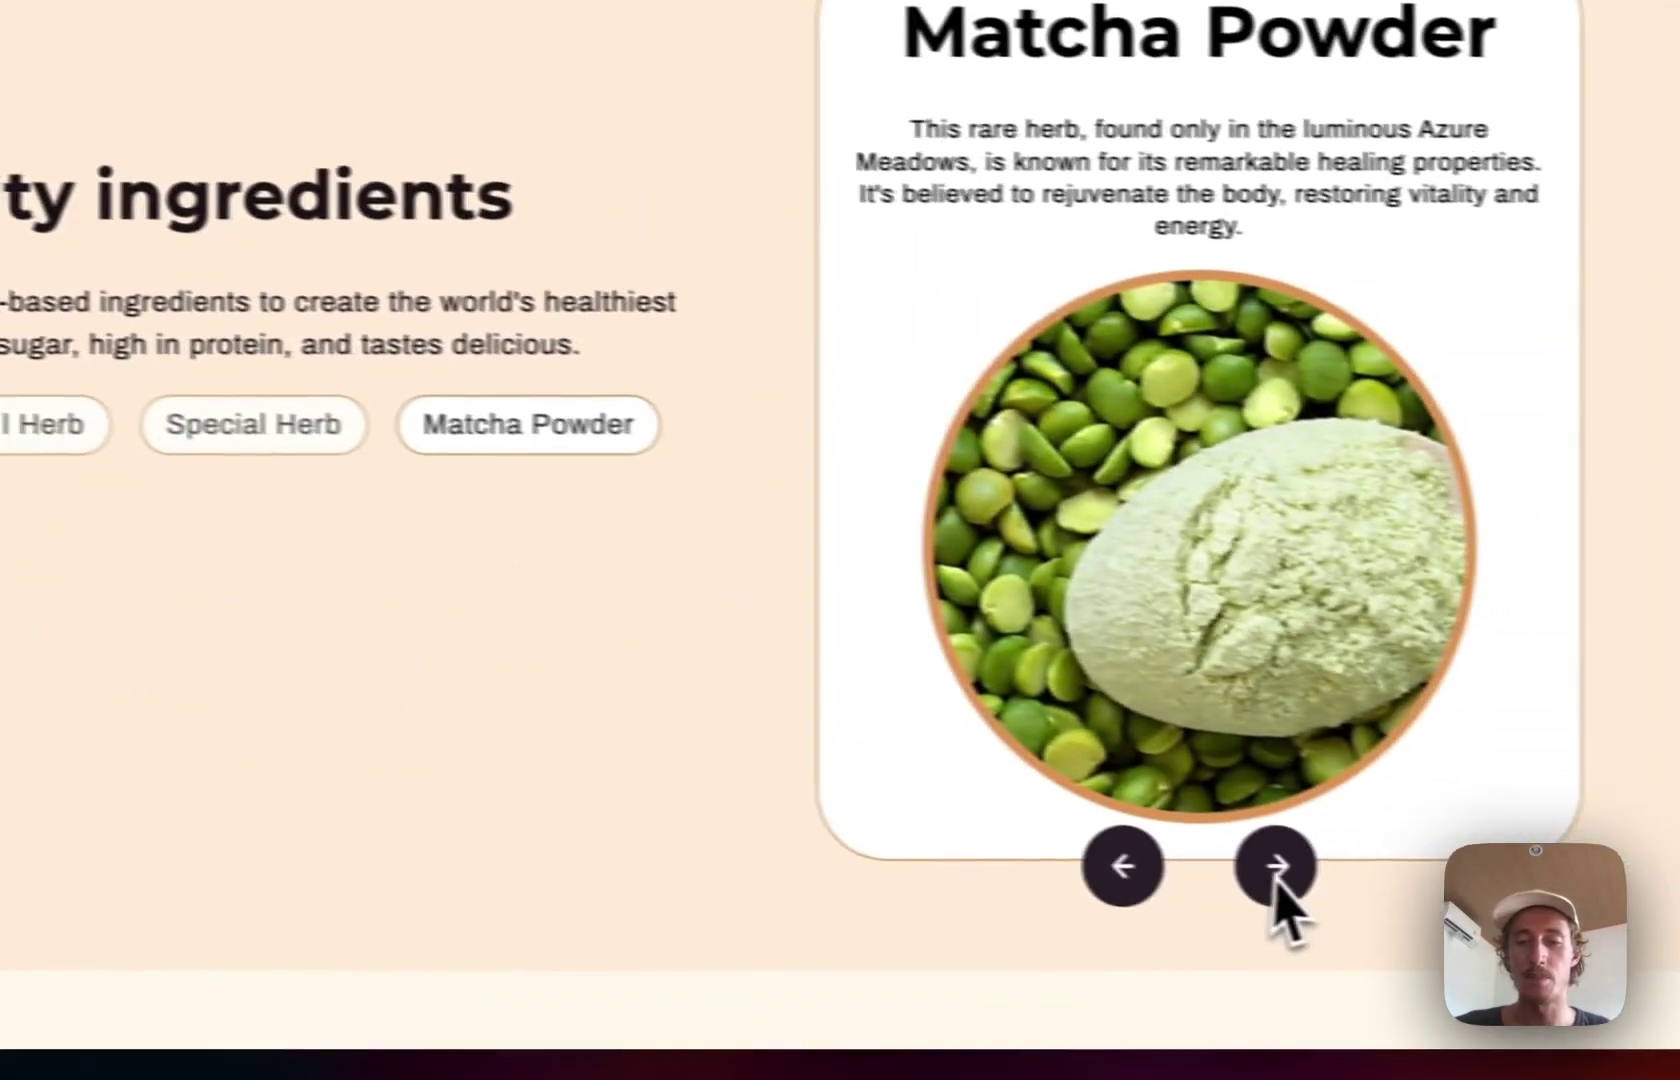
click(1275, 868)
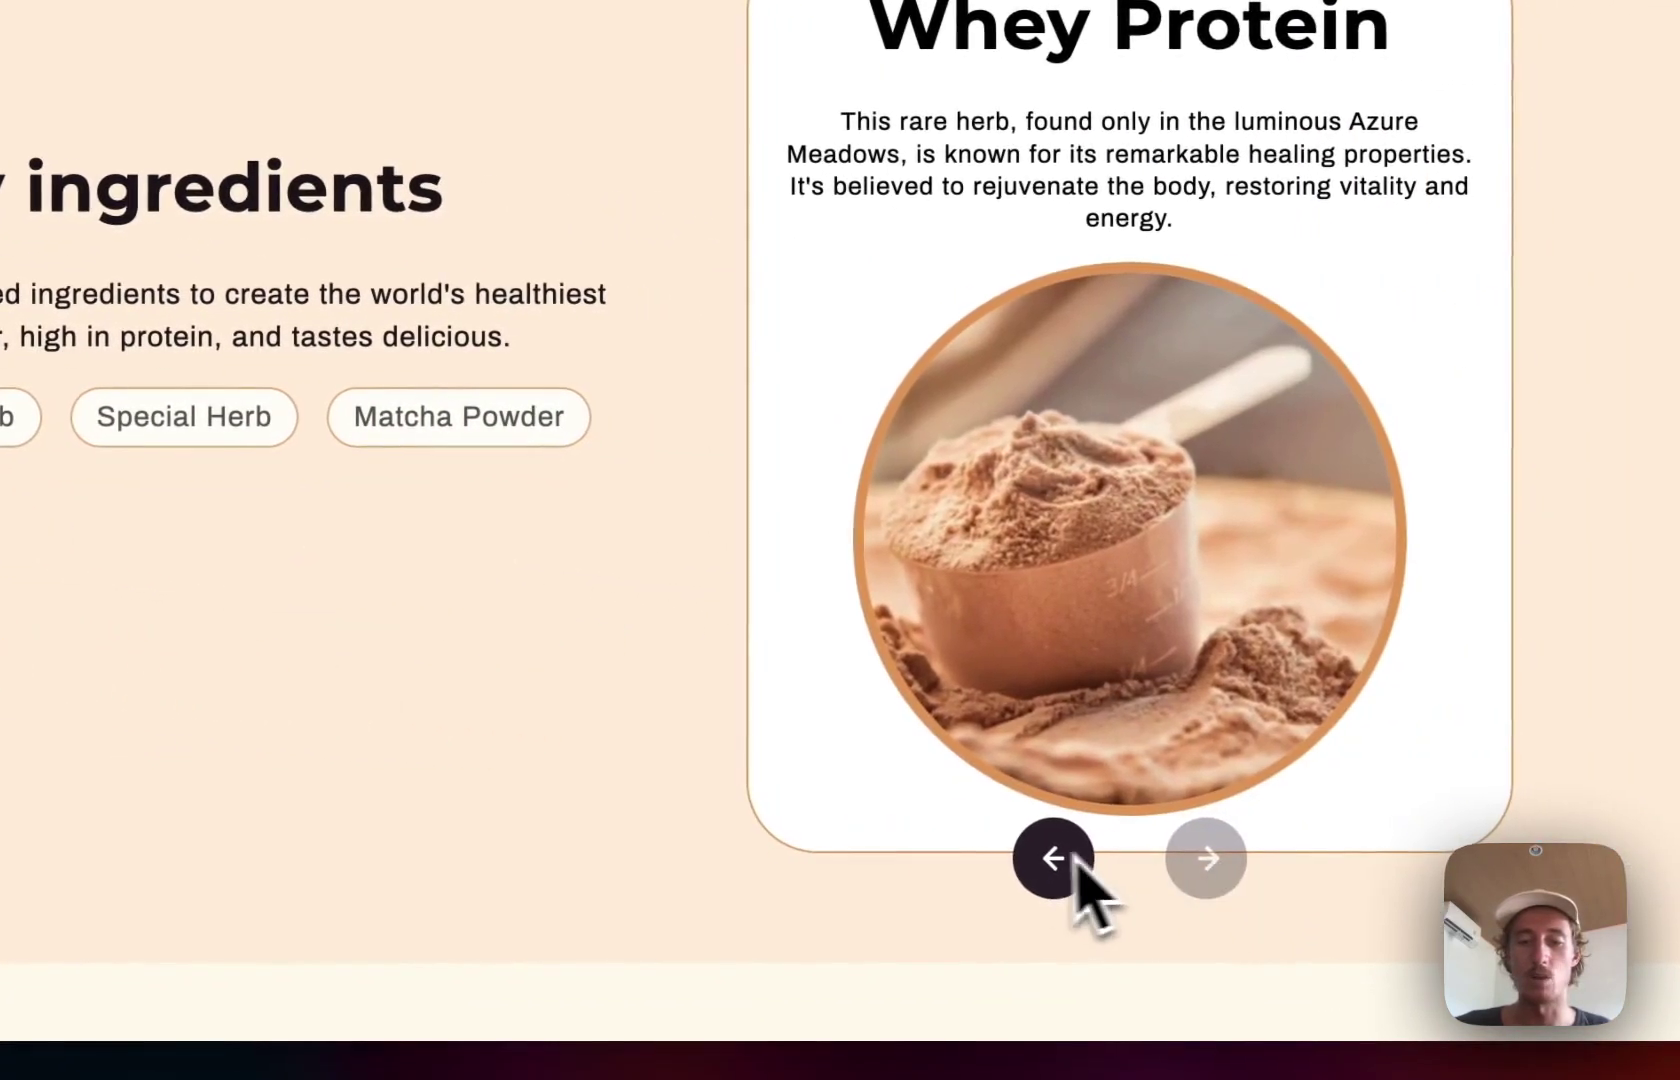
click(1122, 866)
click(1122, 866)
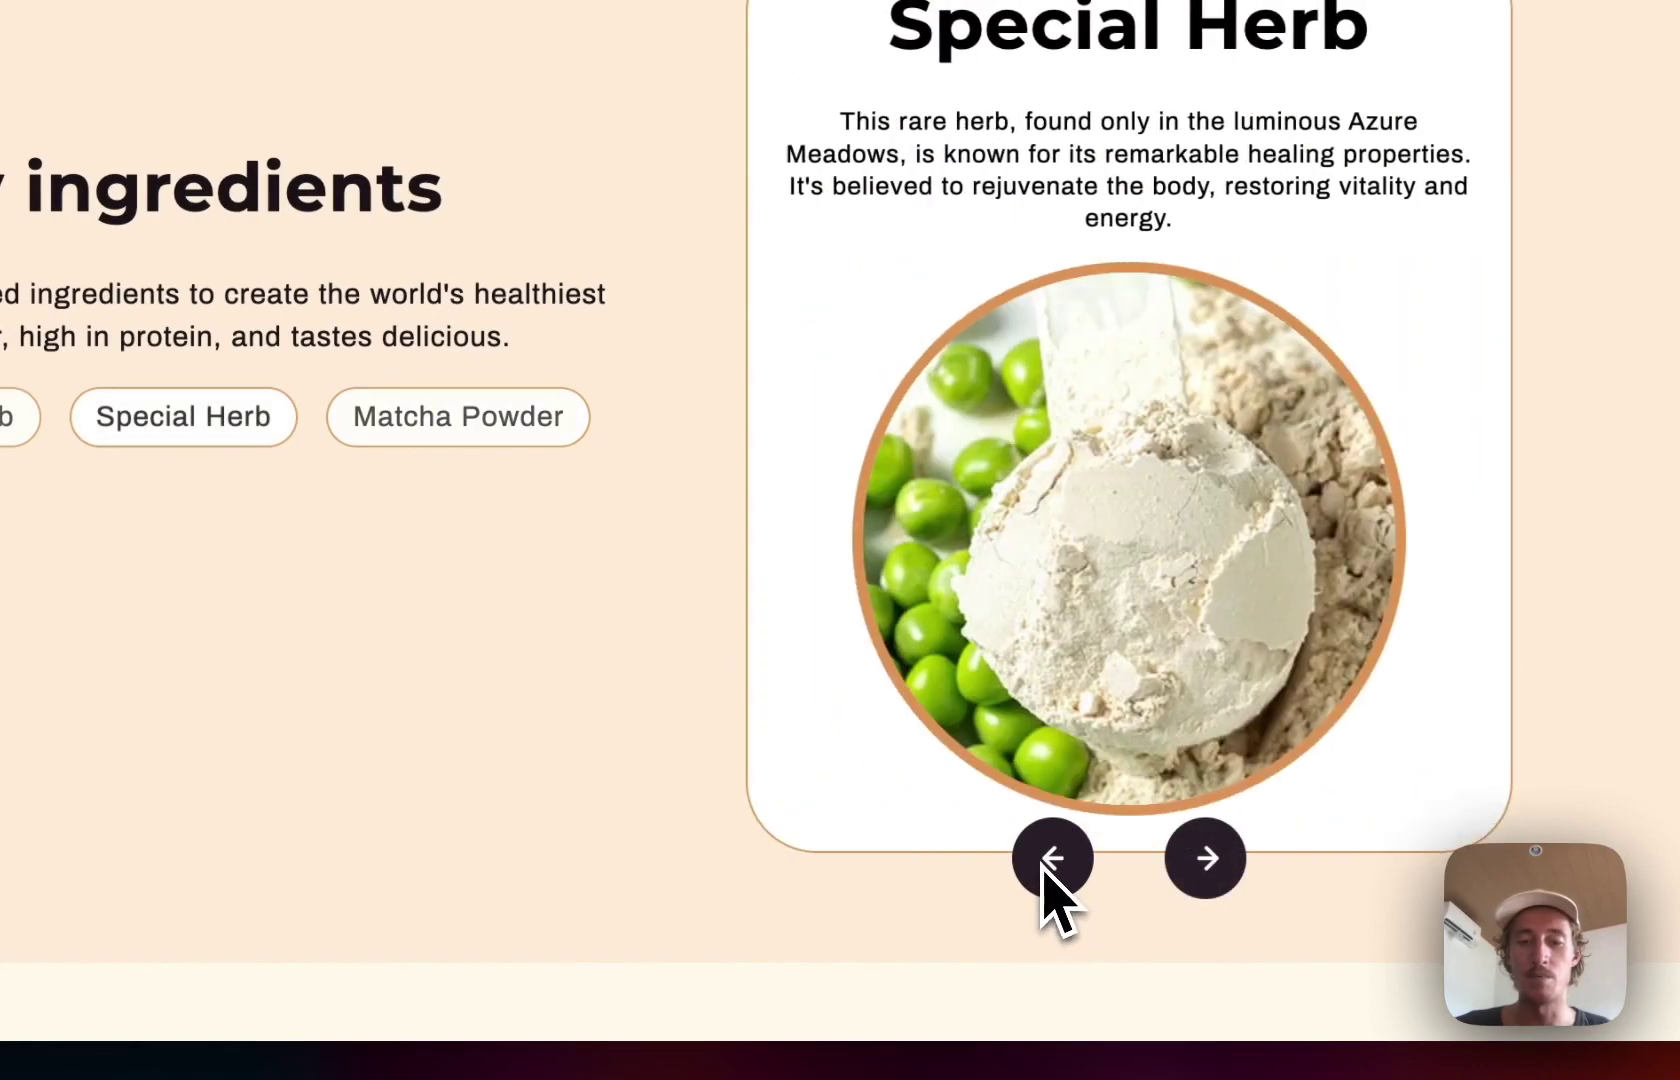
click(1045, 866)
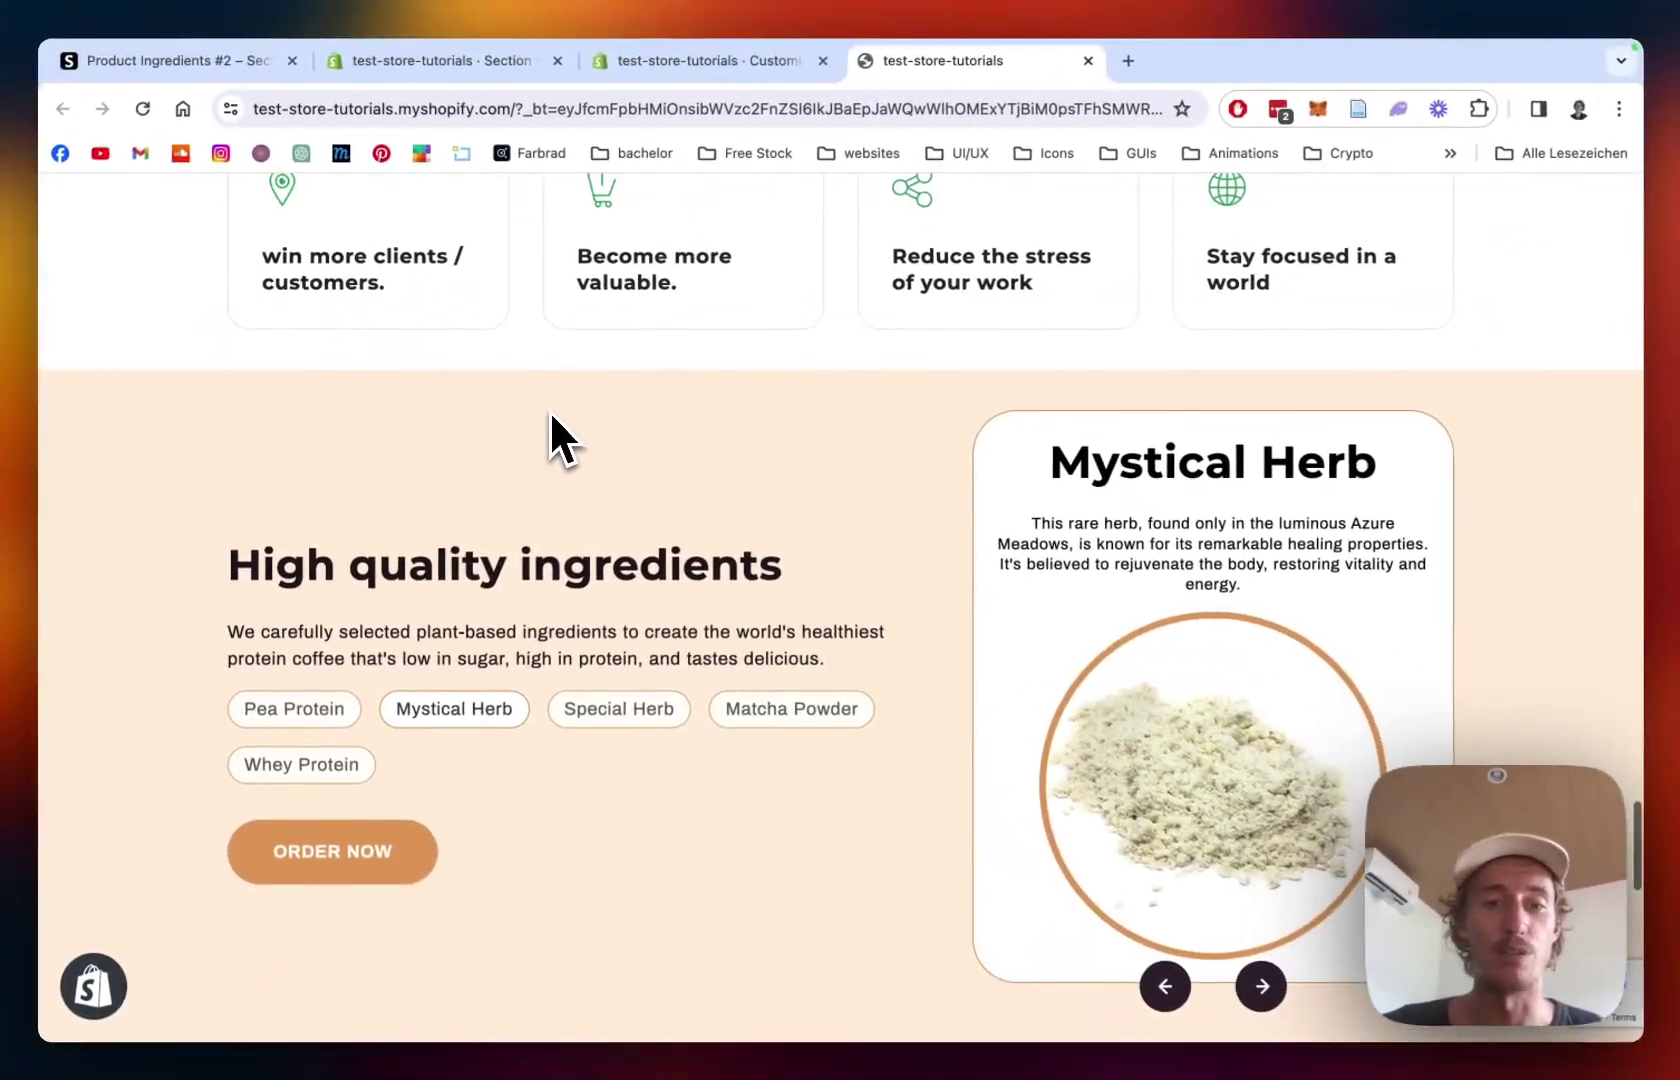
scroll(549, 410, down, 1)
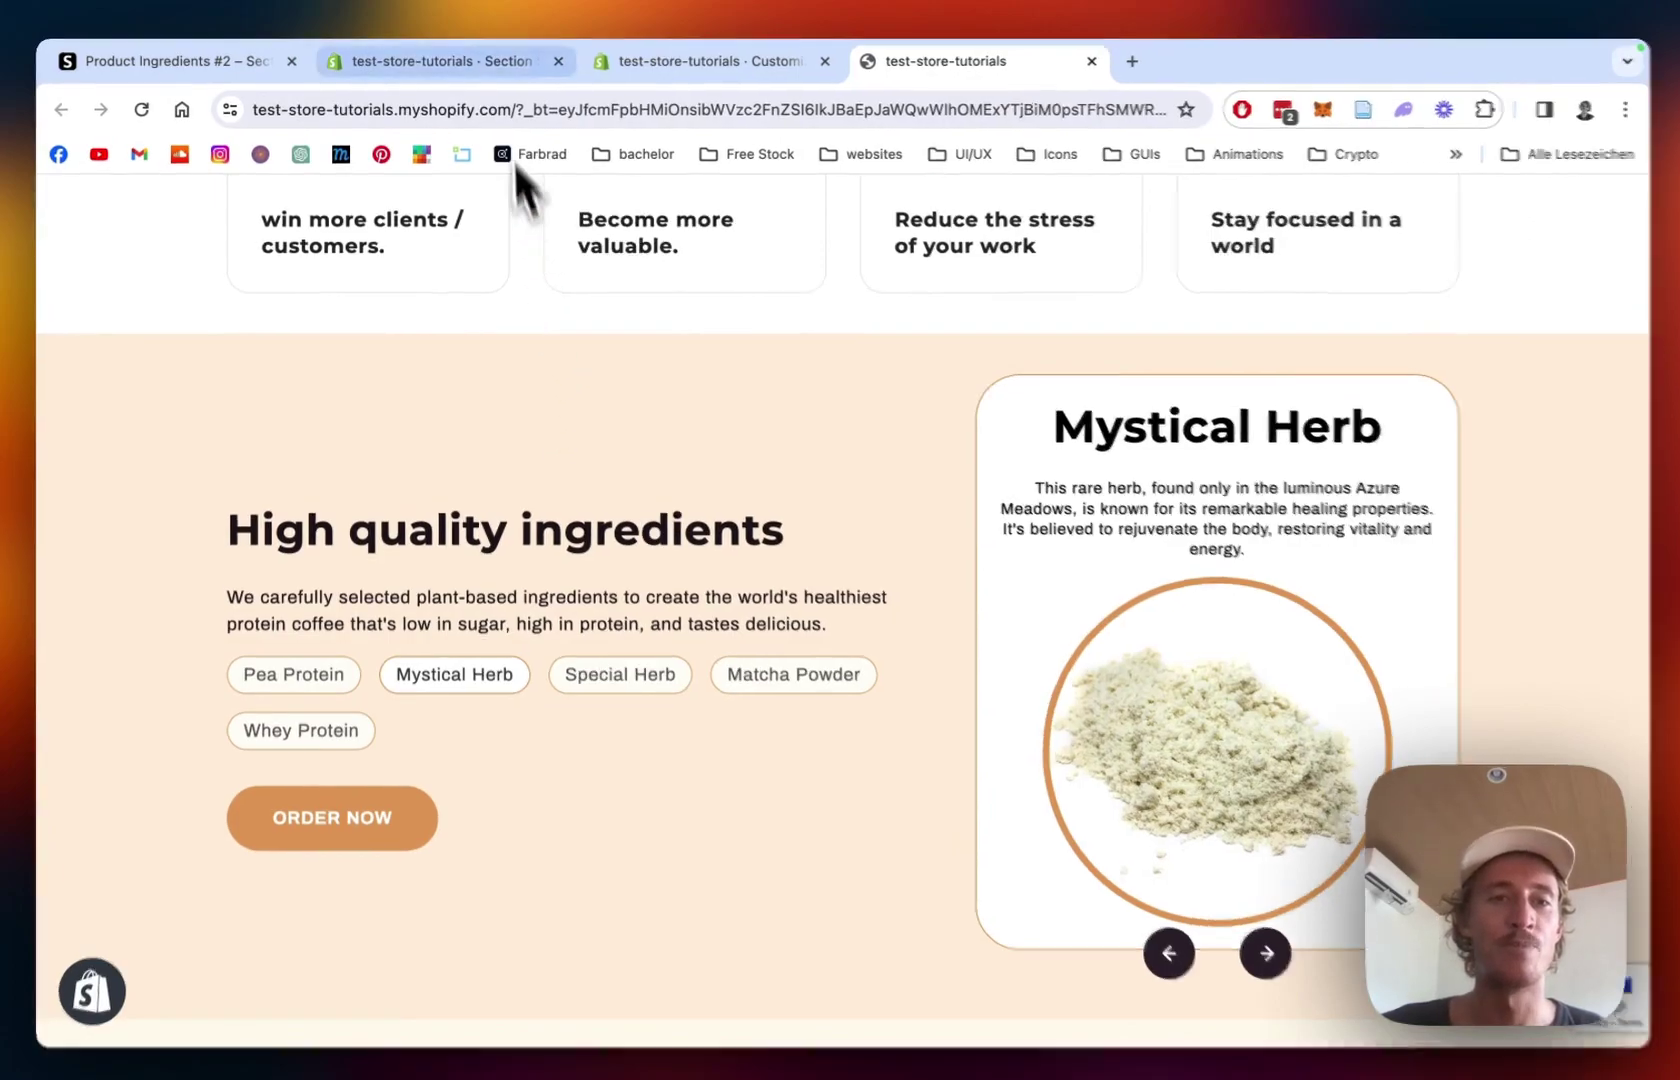
Switch to the Section Store admin page, look over the catalogue, and start a search
click(500, 62)
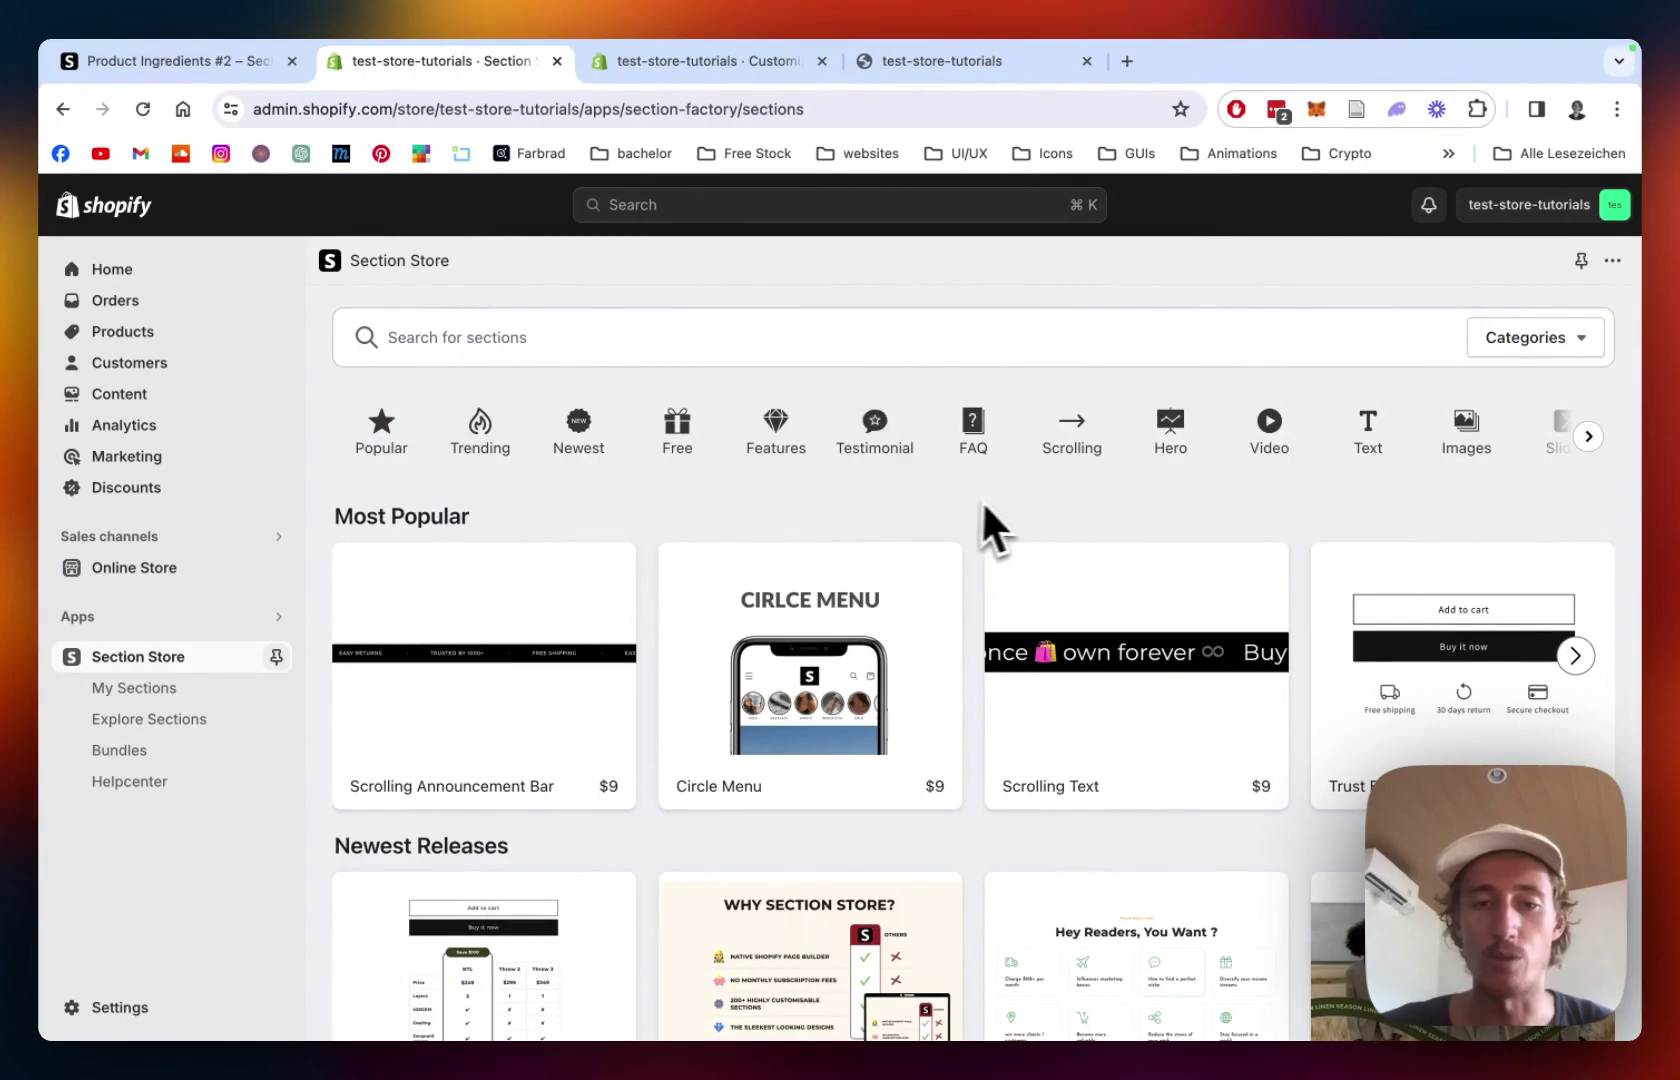
scroll(970, 497, down, 3)
scroll(972, 497, up, 3)
scroll(974, 499, down, 5)
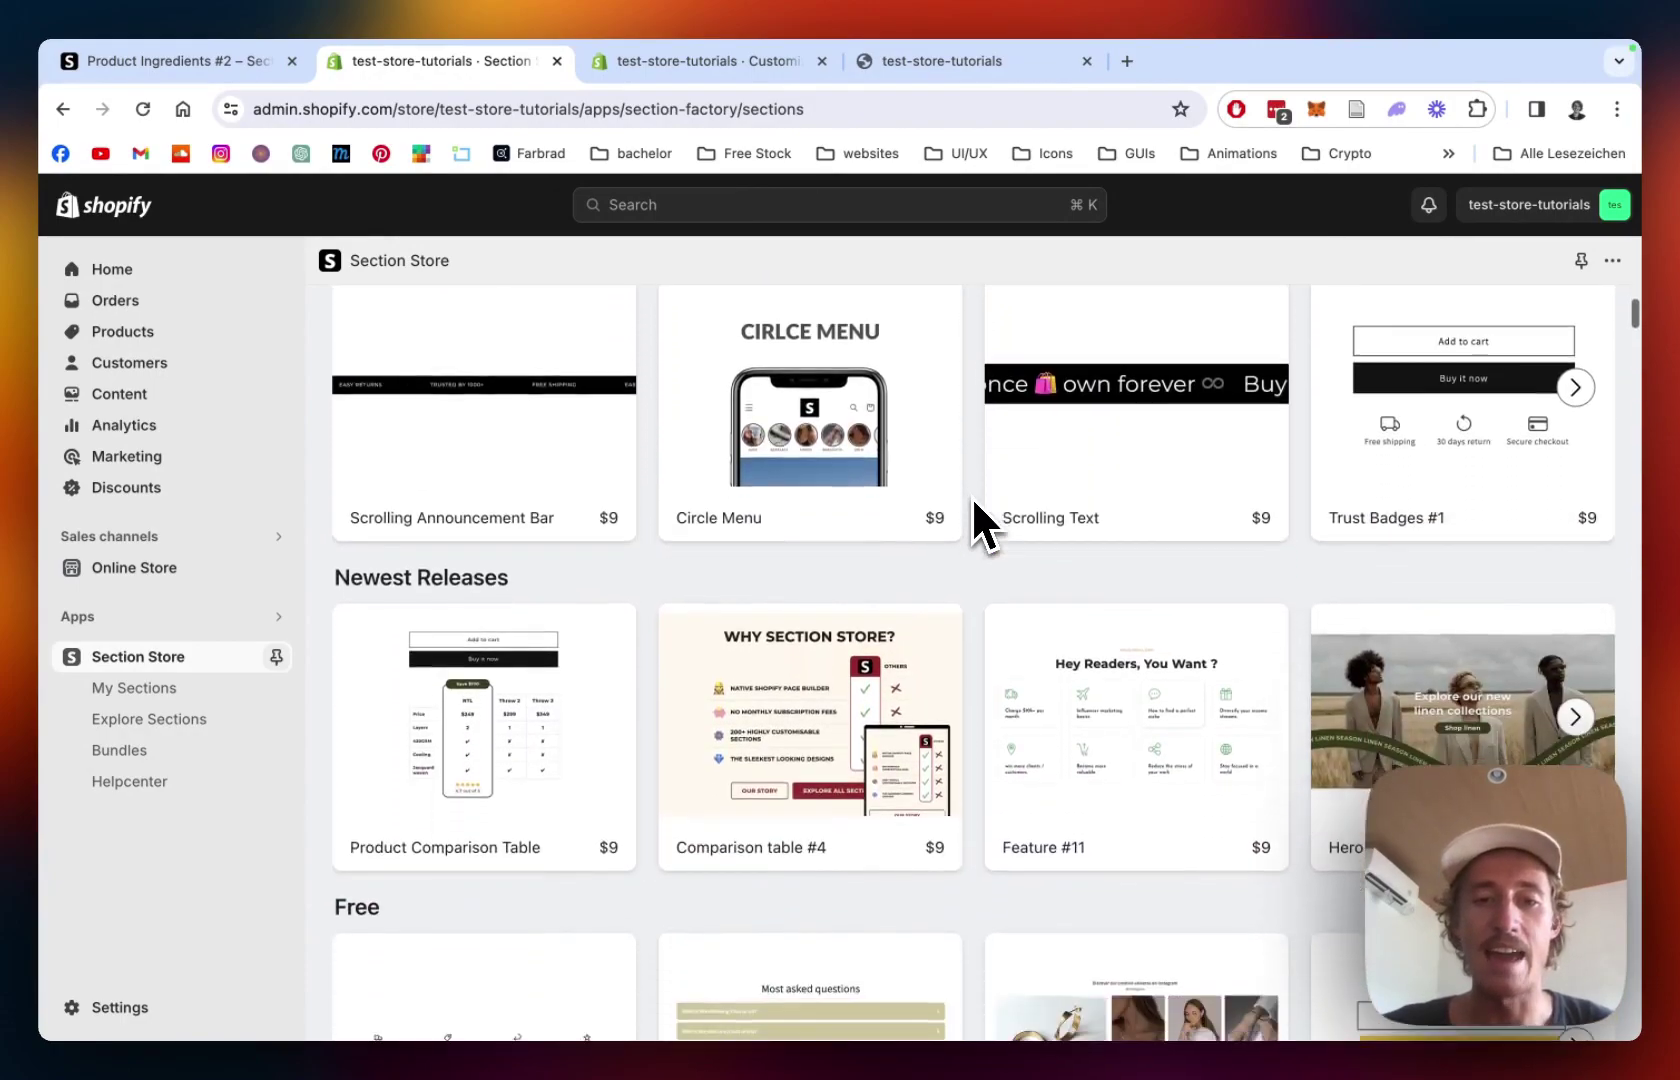
scroll(975, 500, up, 5)
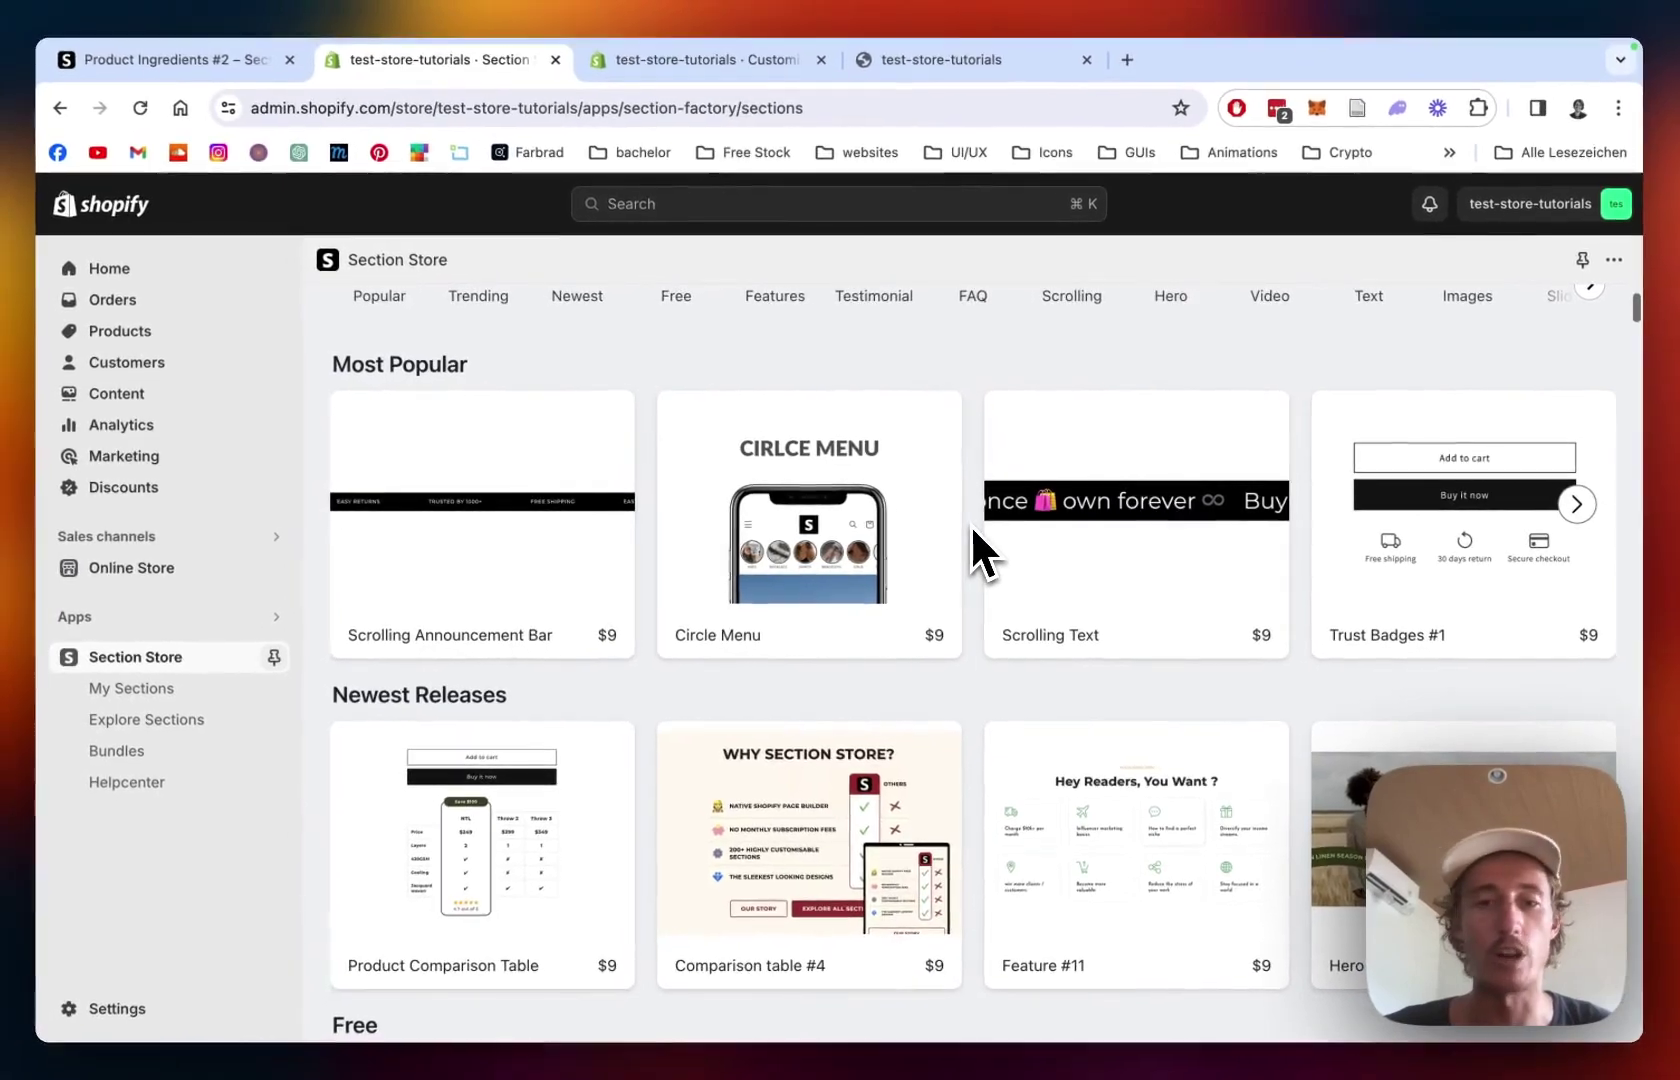
scroll(971, 524, up, 3)
scroll(976, 520, up, 1)
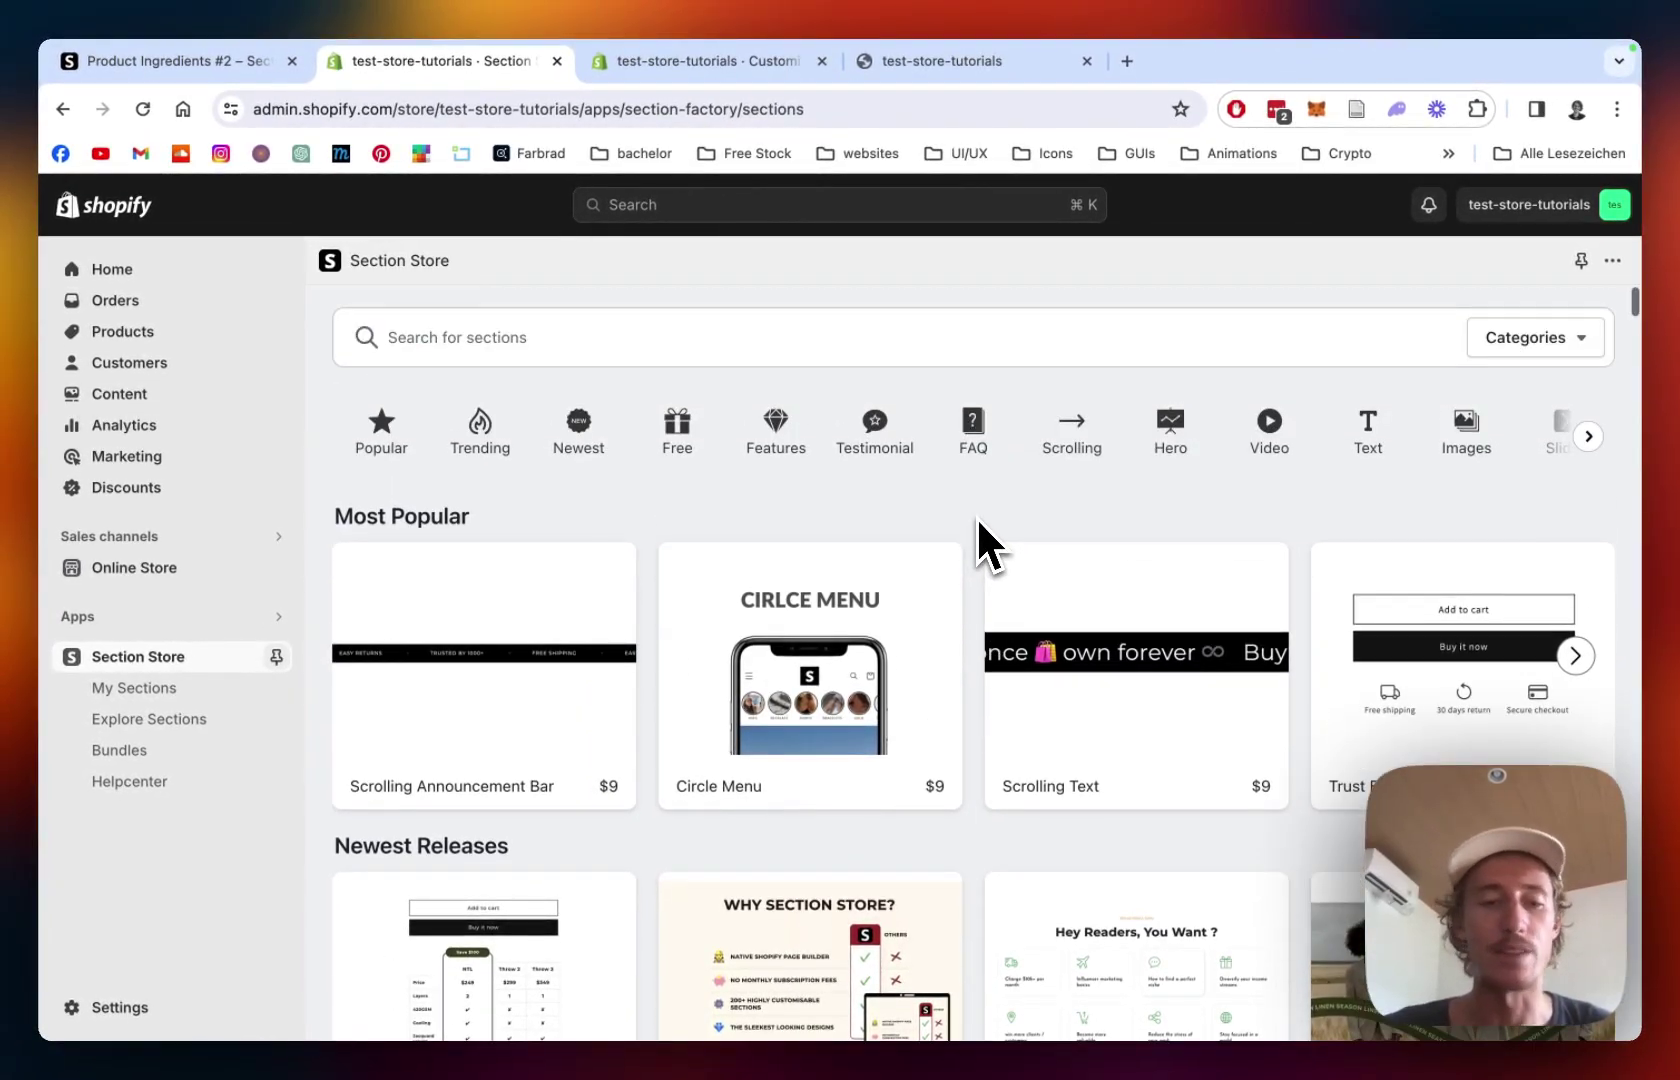
scroll(976, 516, down, 1)
scroll(976, 516, up, 1)
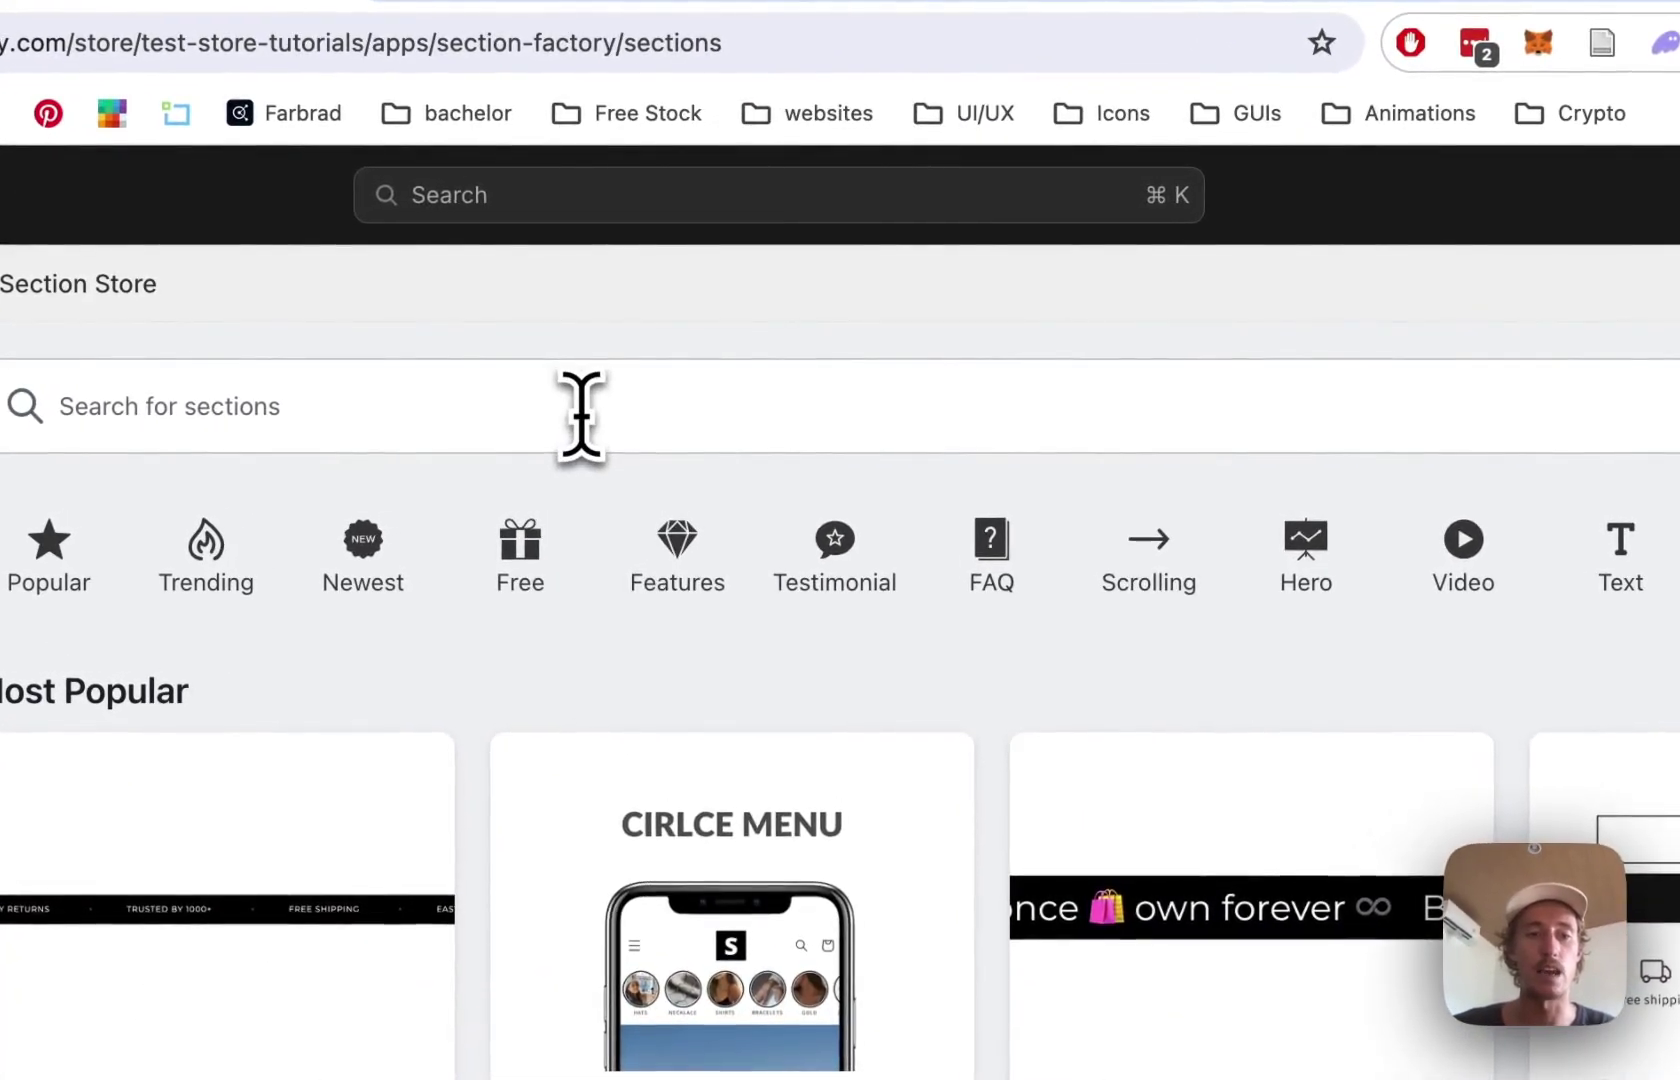
click(710, 341)
Search for 'product' and review the Product ingredients #2 preview with its $9 one-time details
text(product)
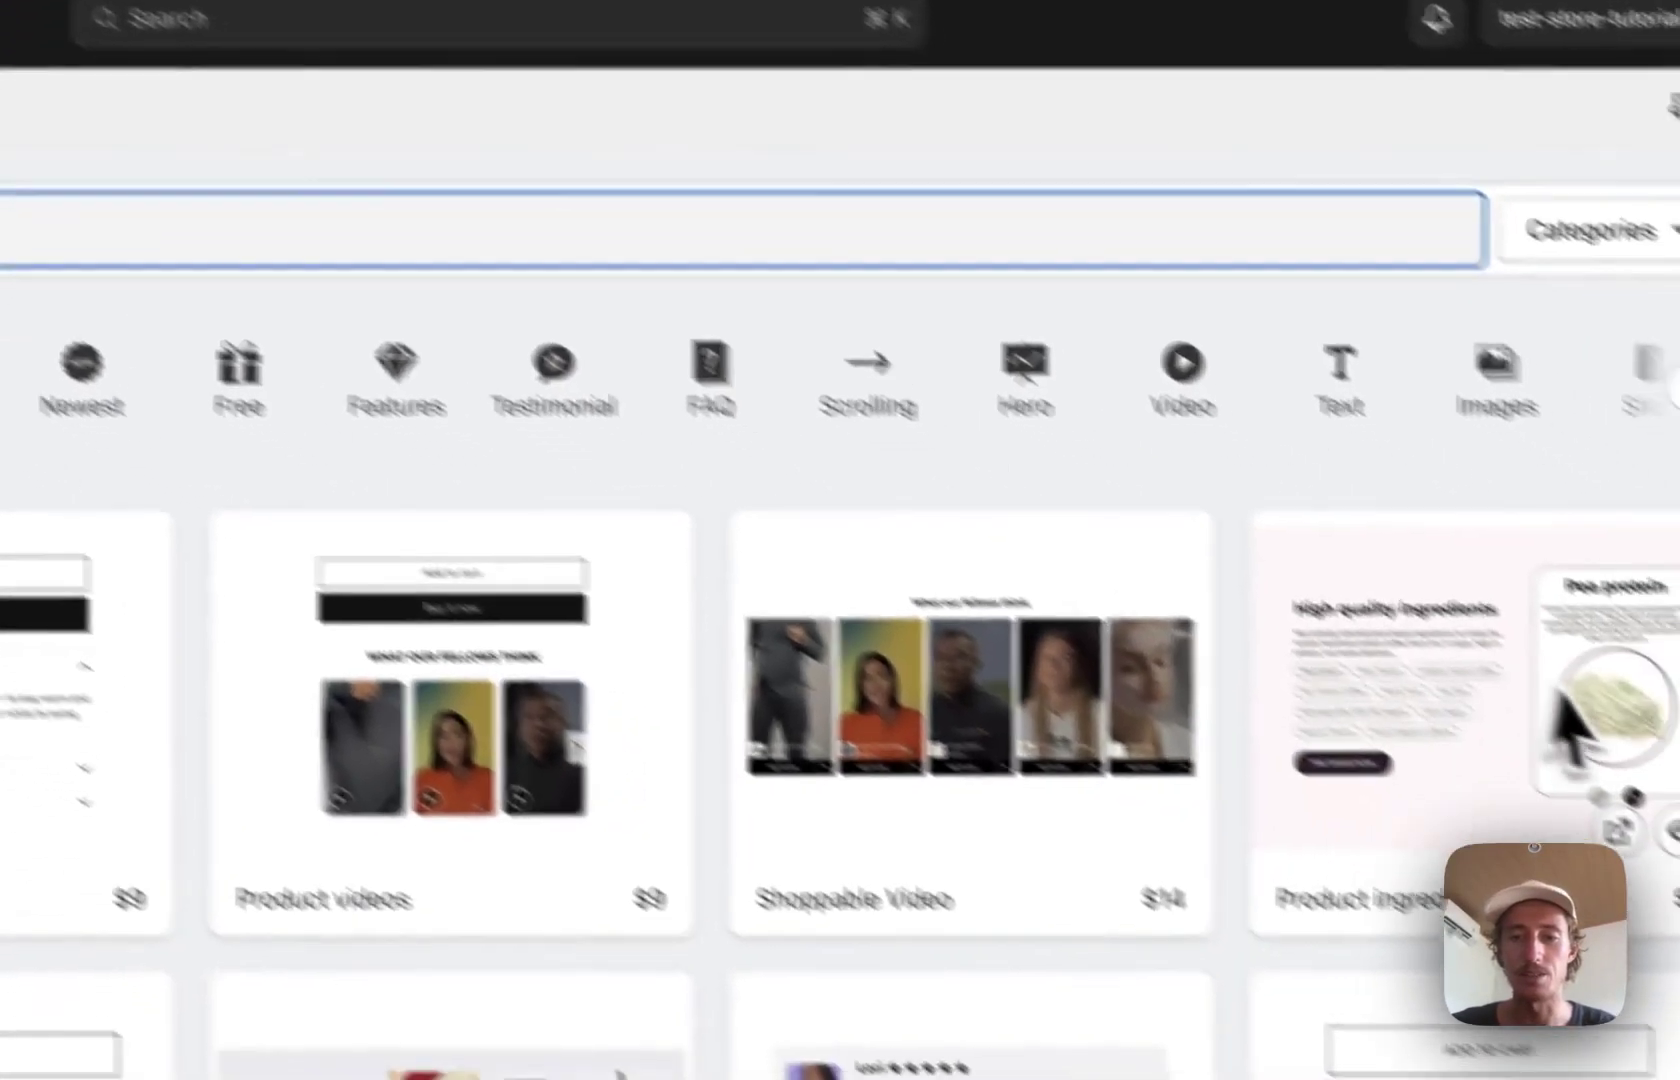
click(1660, 800)
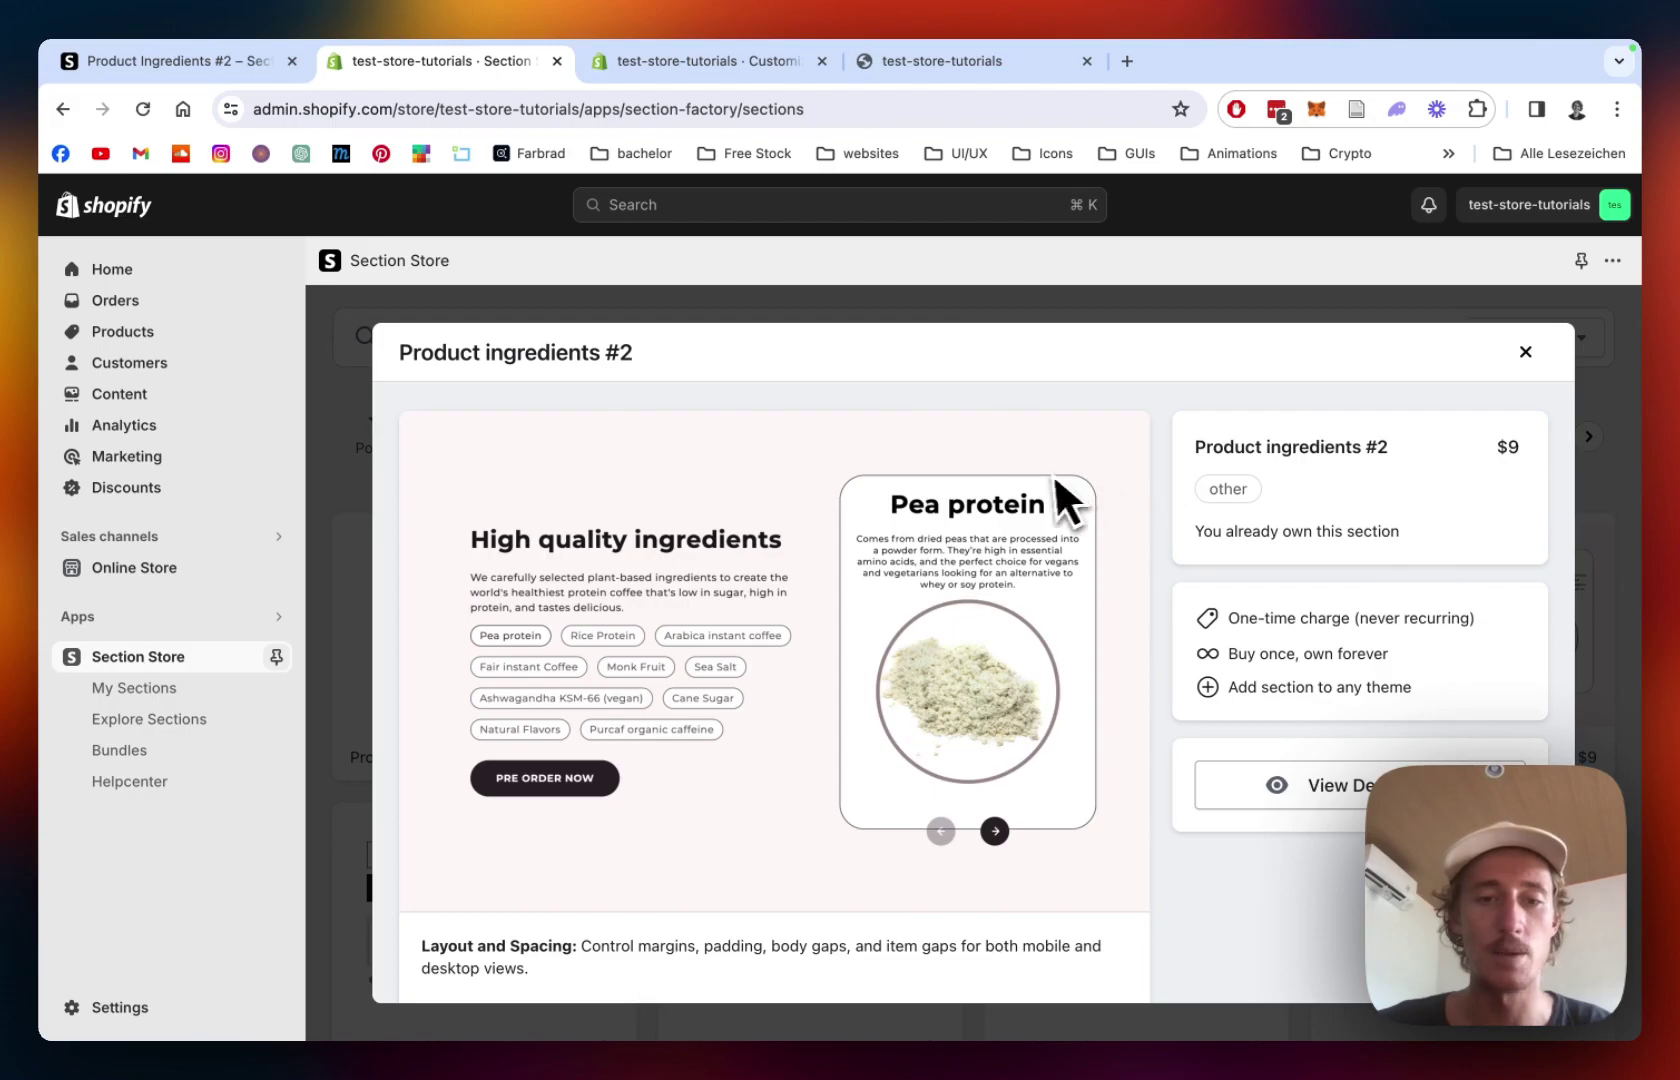
scroll(1358, 532, down, 2)
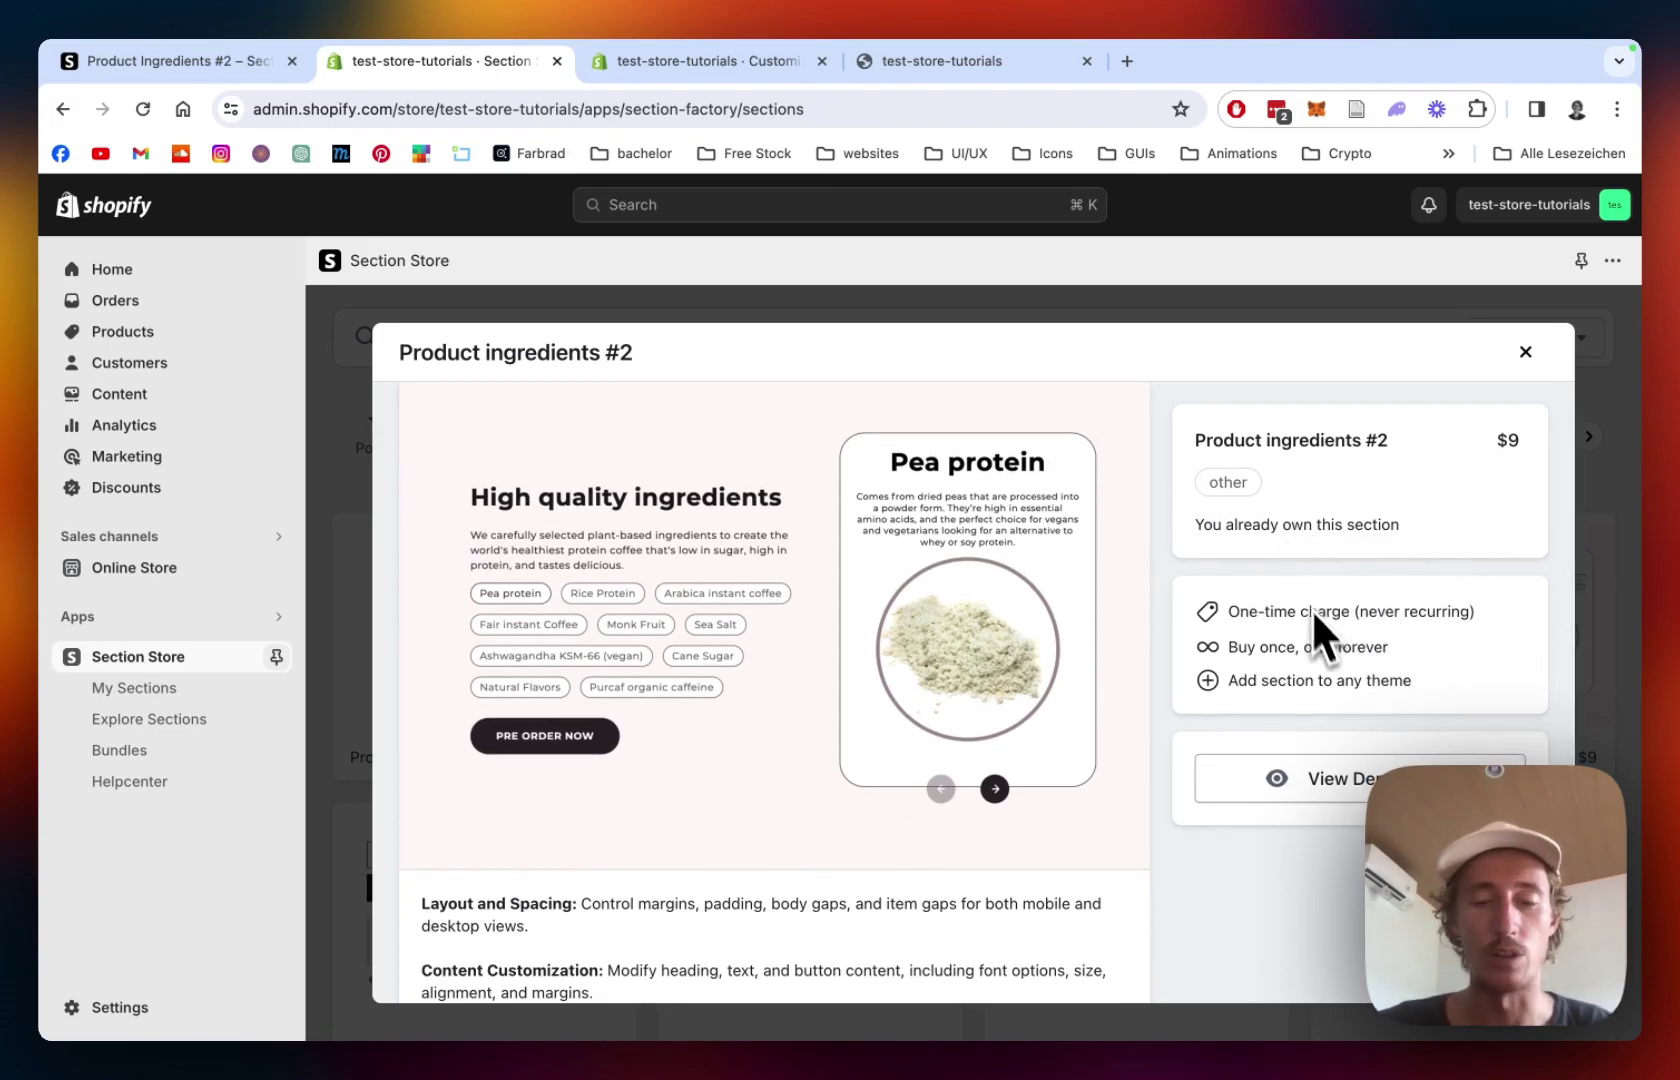
scroll(1322, 631, up, 2)
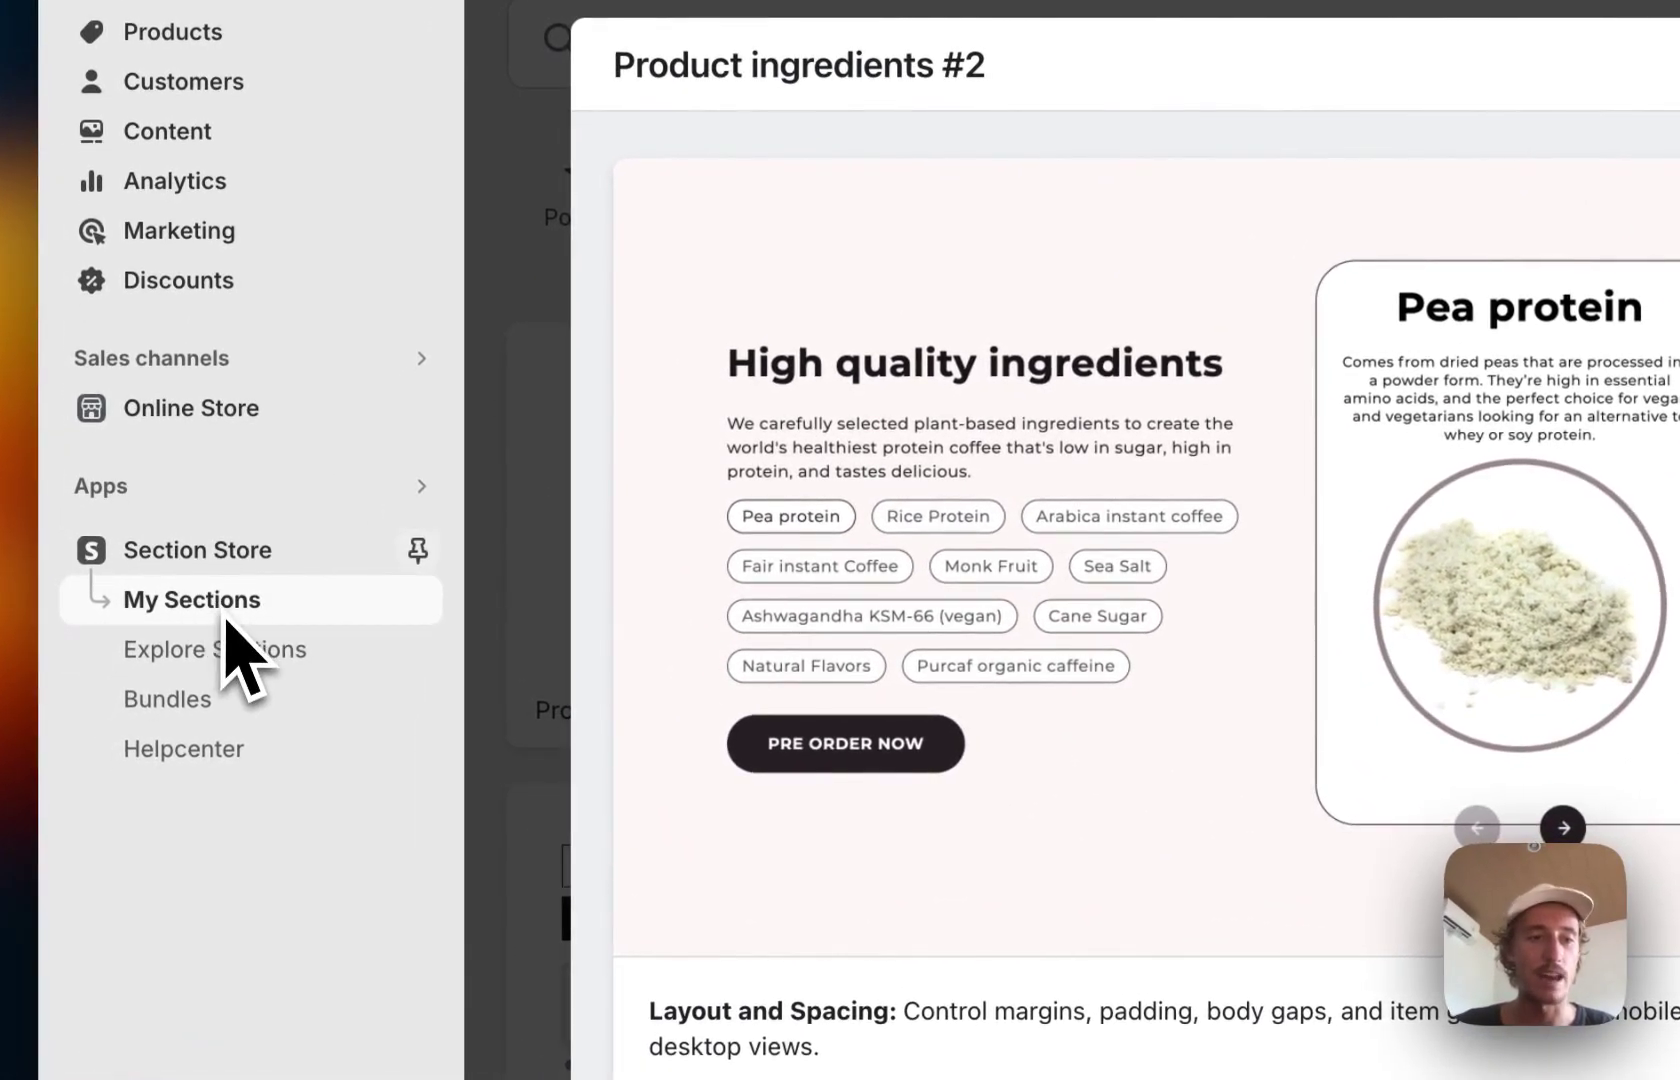
On My sections, check Product ingredients #2's Add to theme list, then its Customize in list
click(226, 618)
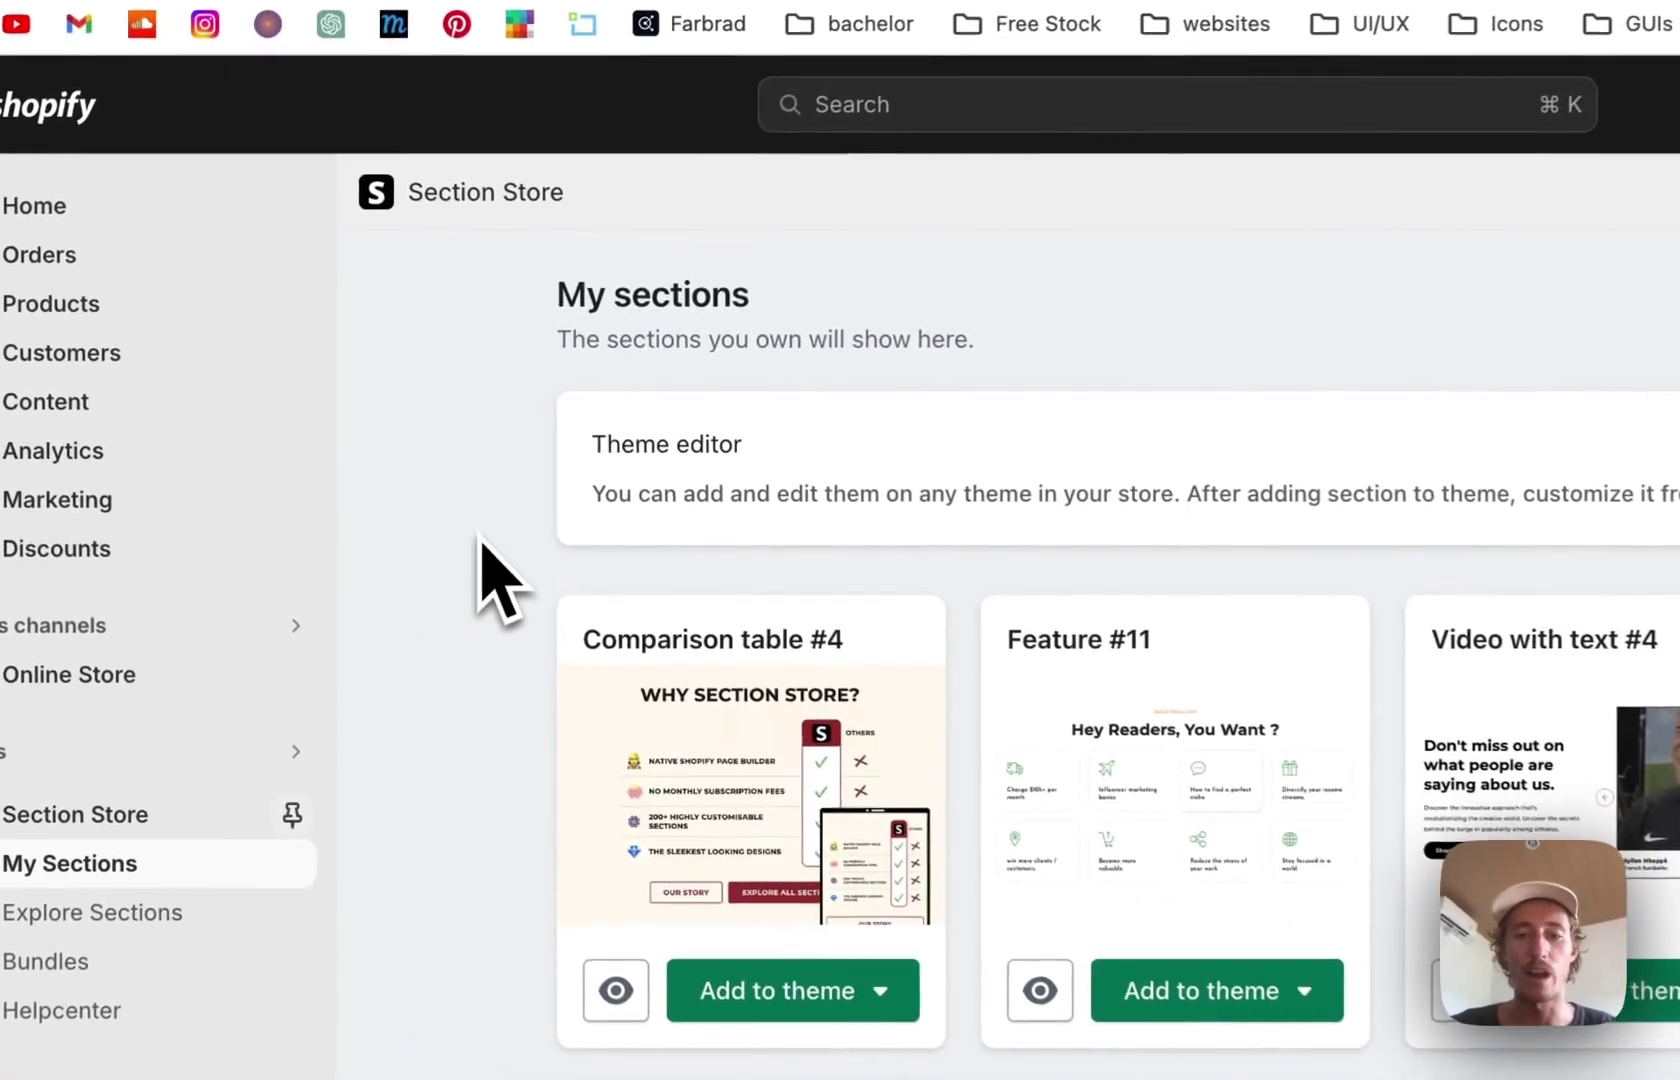
scroll(497, 580, down, 5)
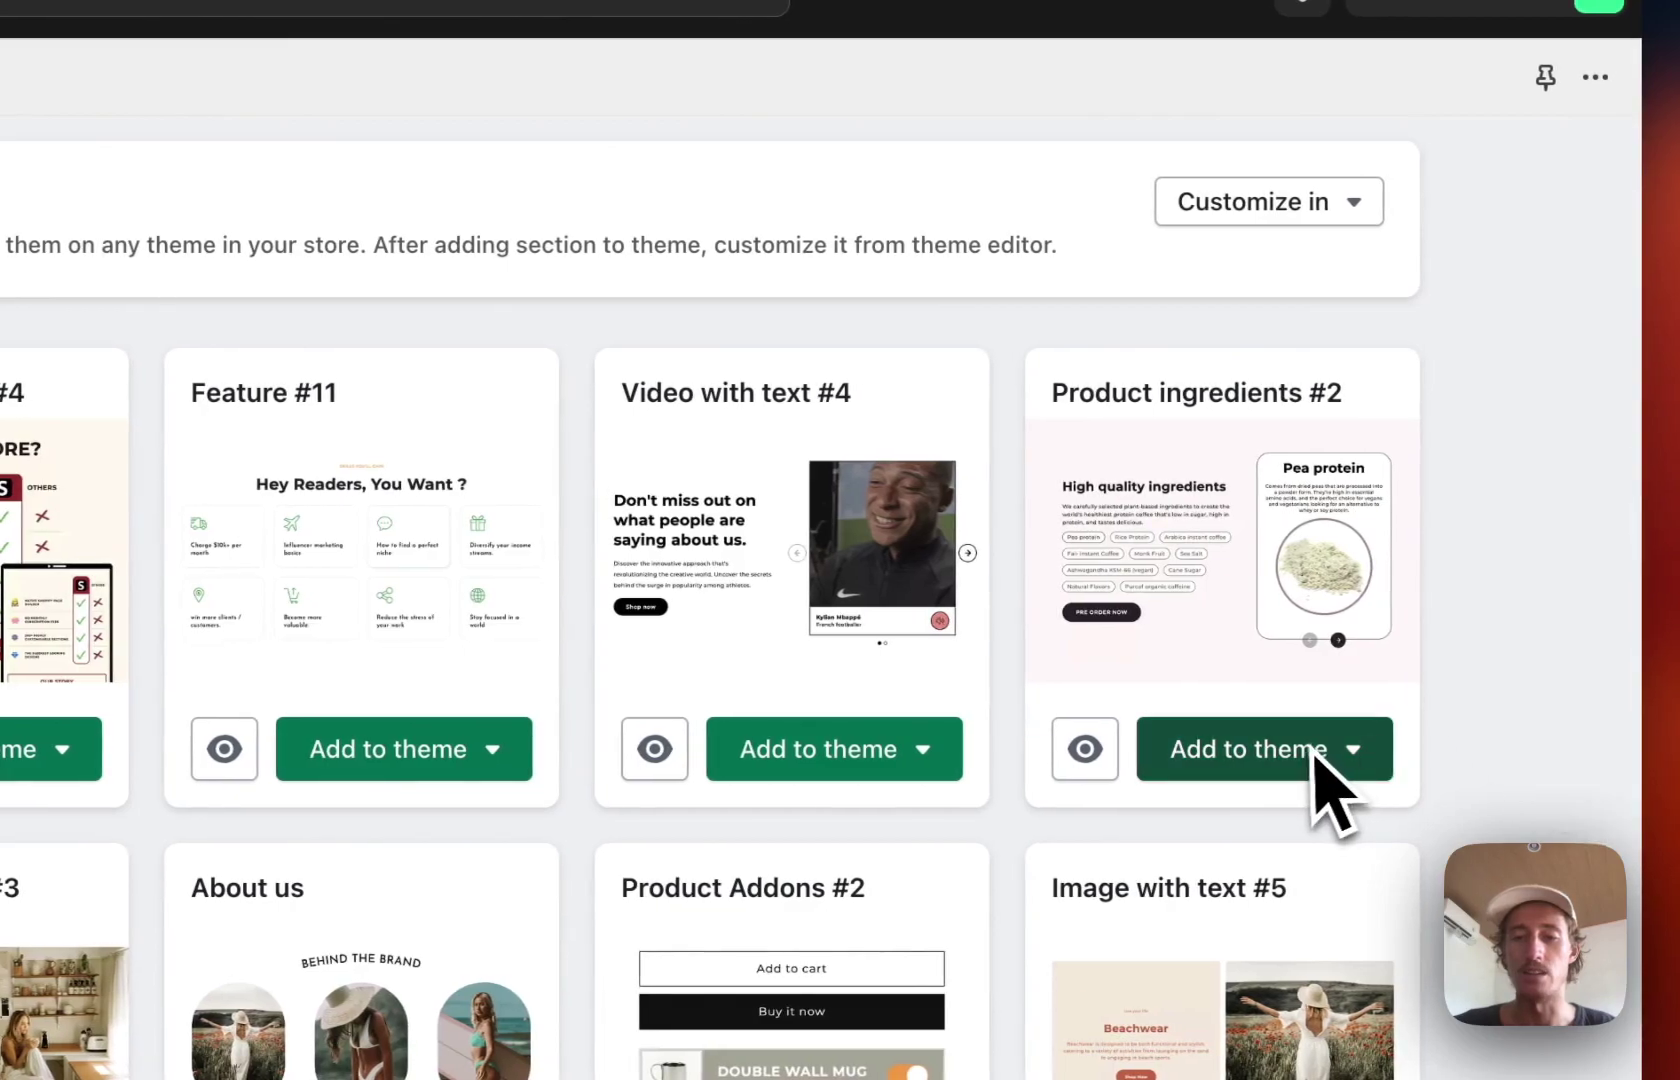
click(1312, 752)
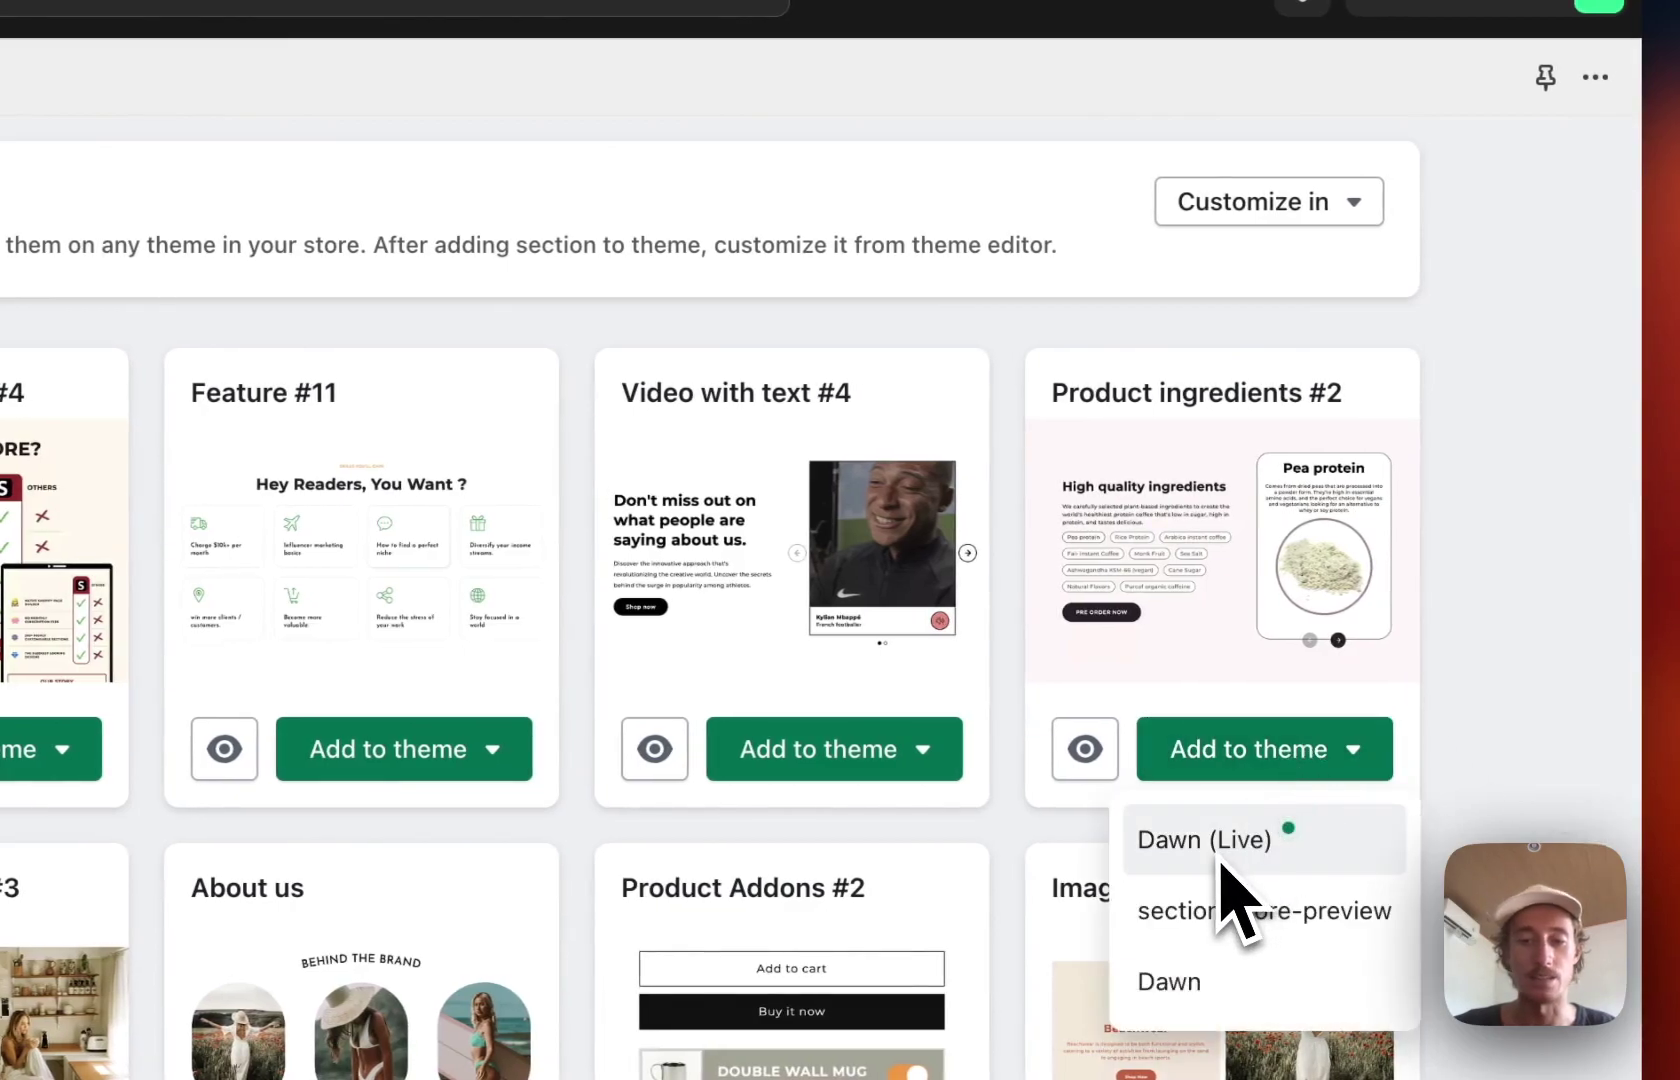
click(1565, 664)
scroll(1570, 662, up, 2)
click(1290, 373)
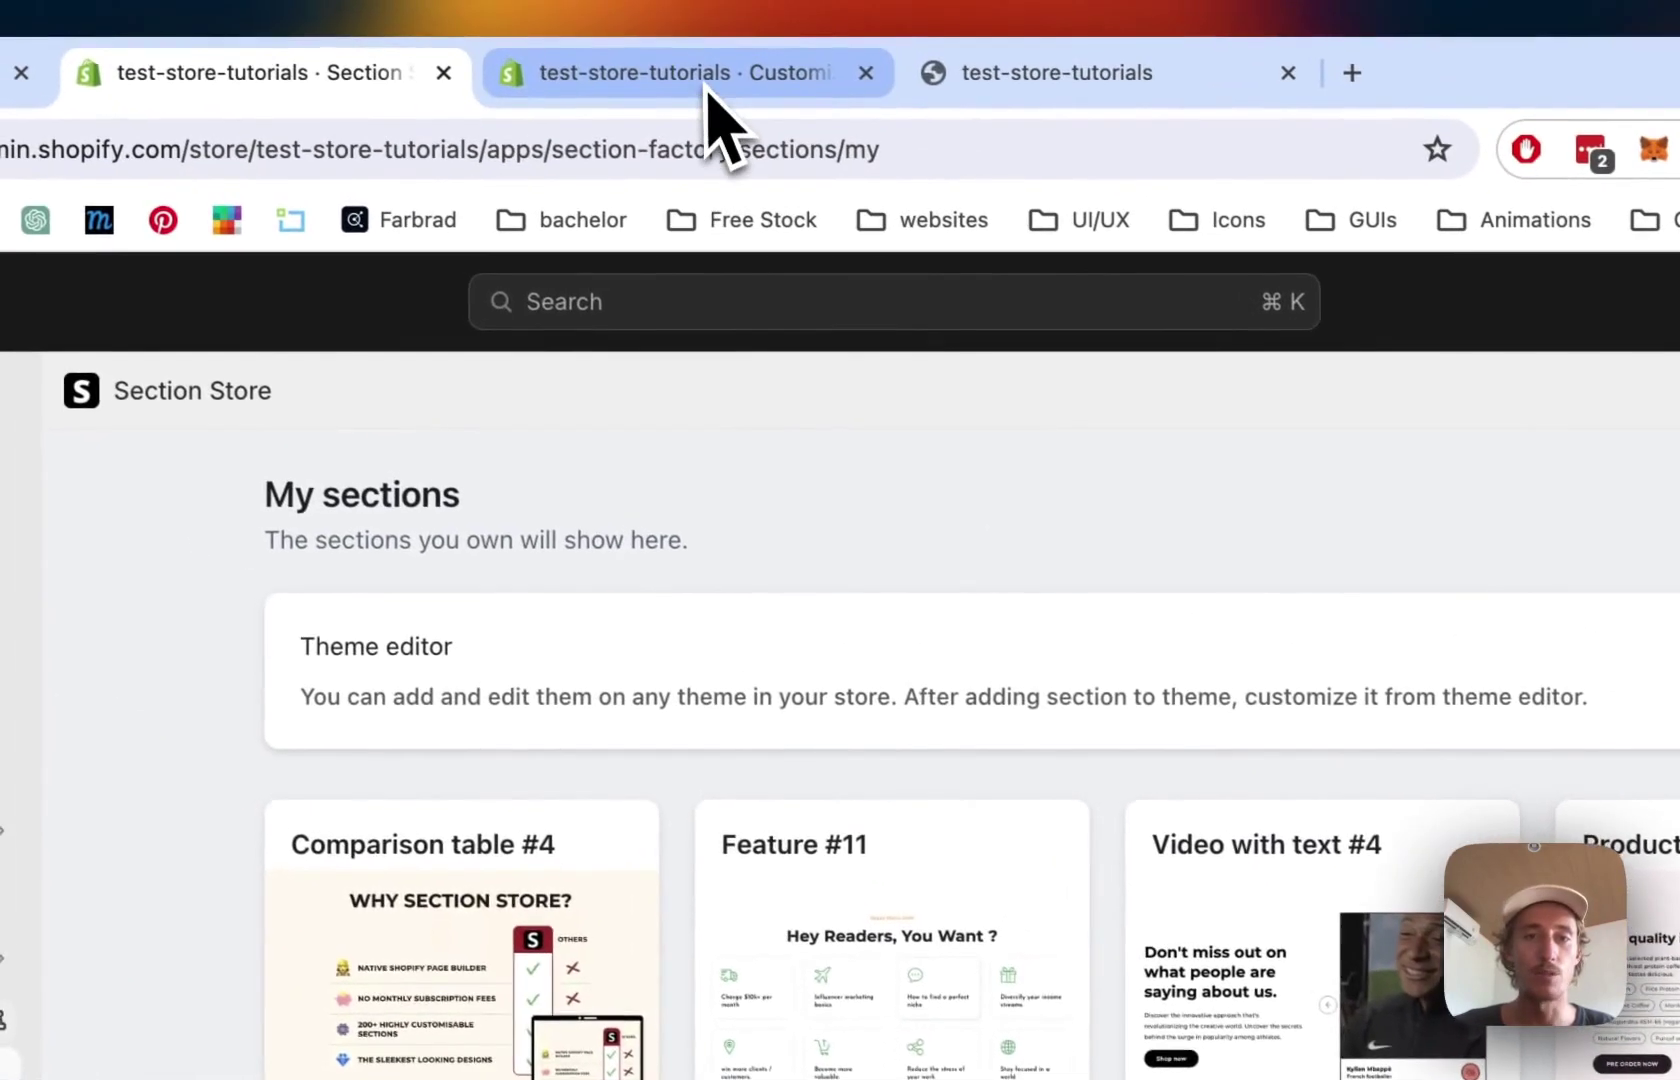
Add SS - Product Ingredients #2 via an 'ss product' search, then delete that duplicate
click(706, 94)
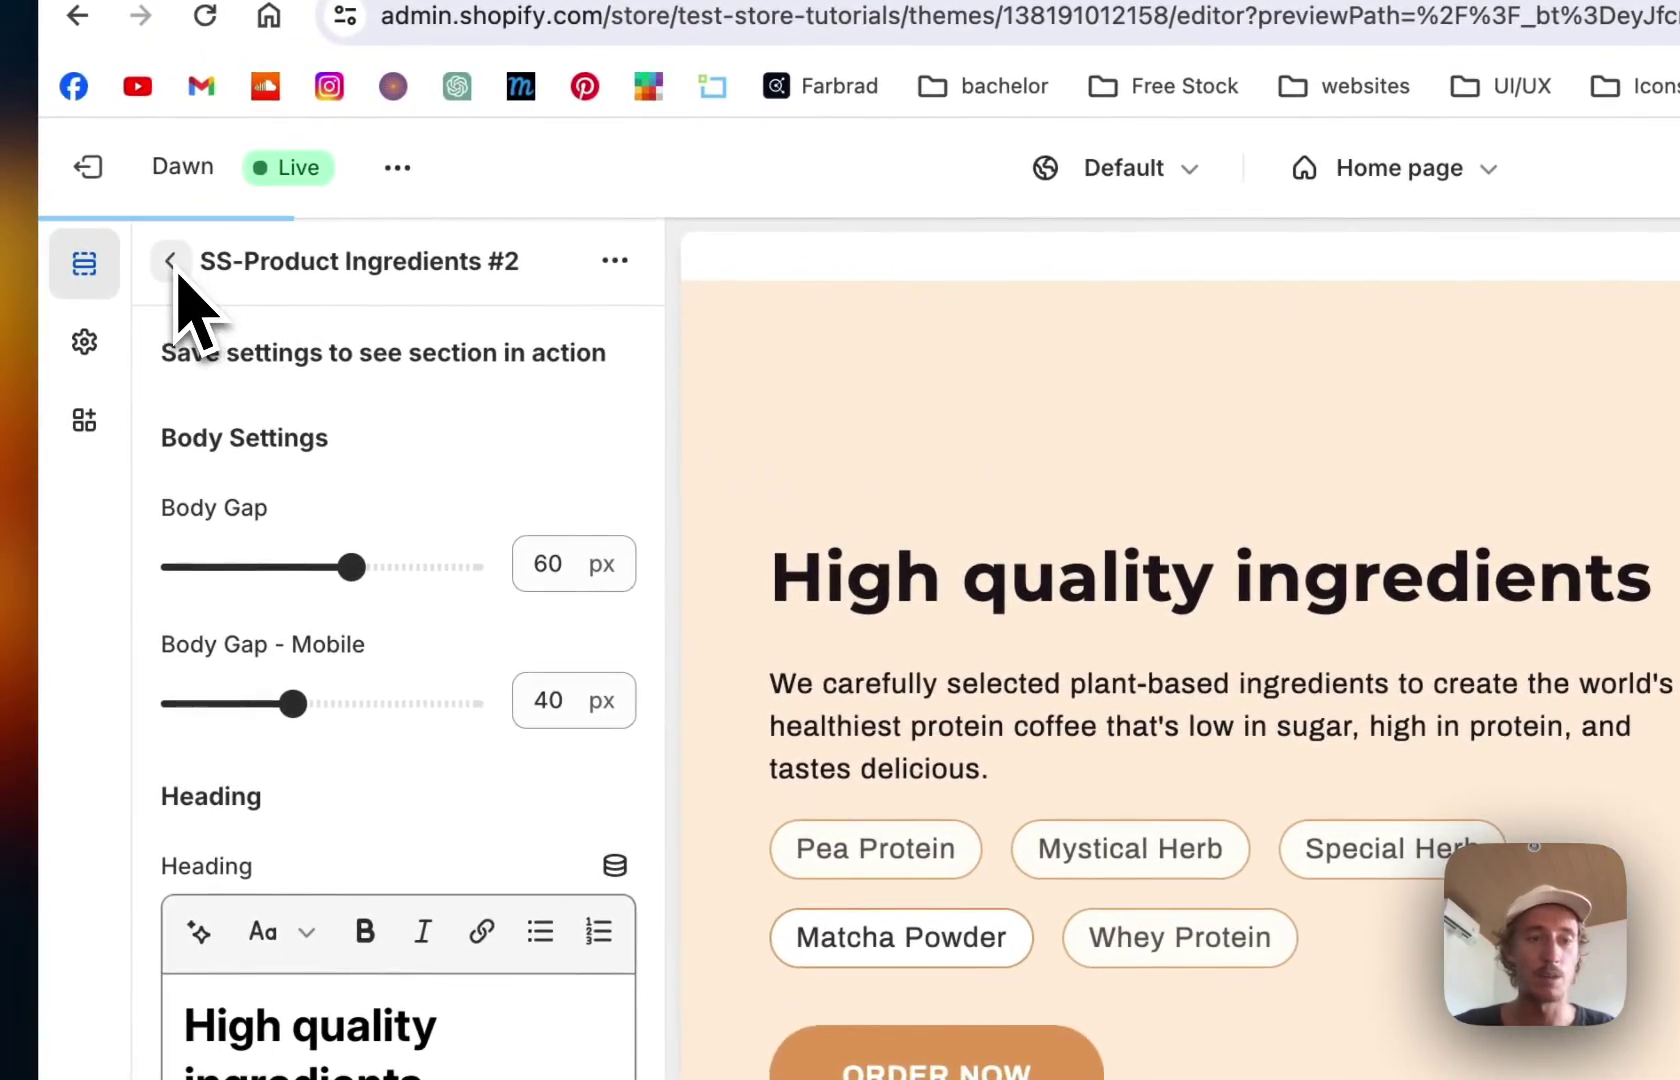
click(167, 266)
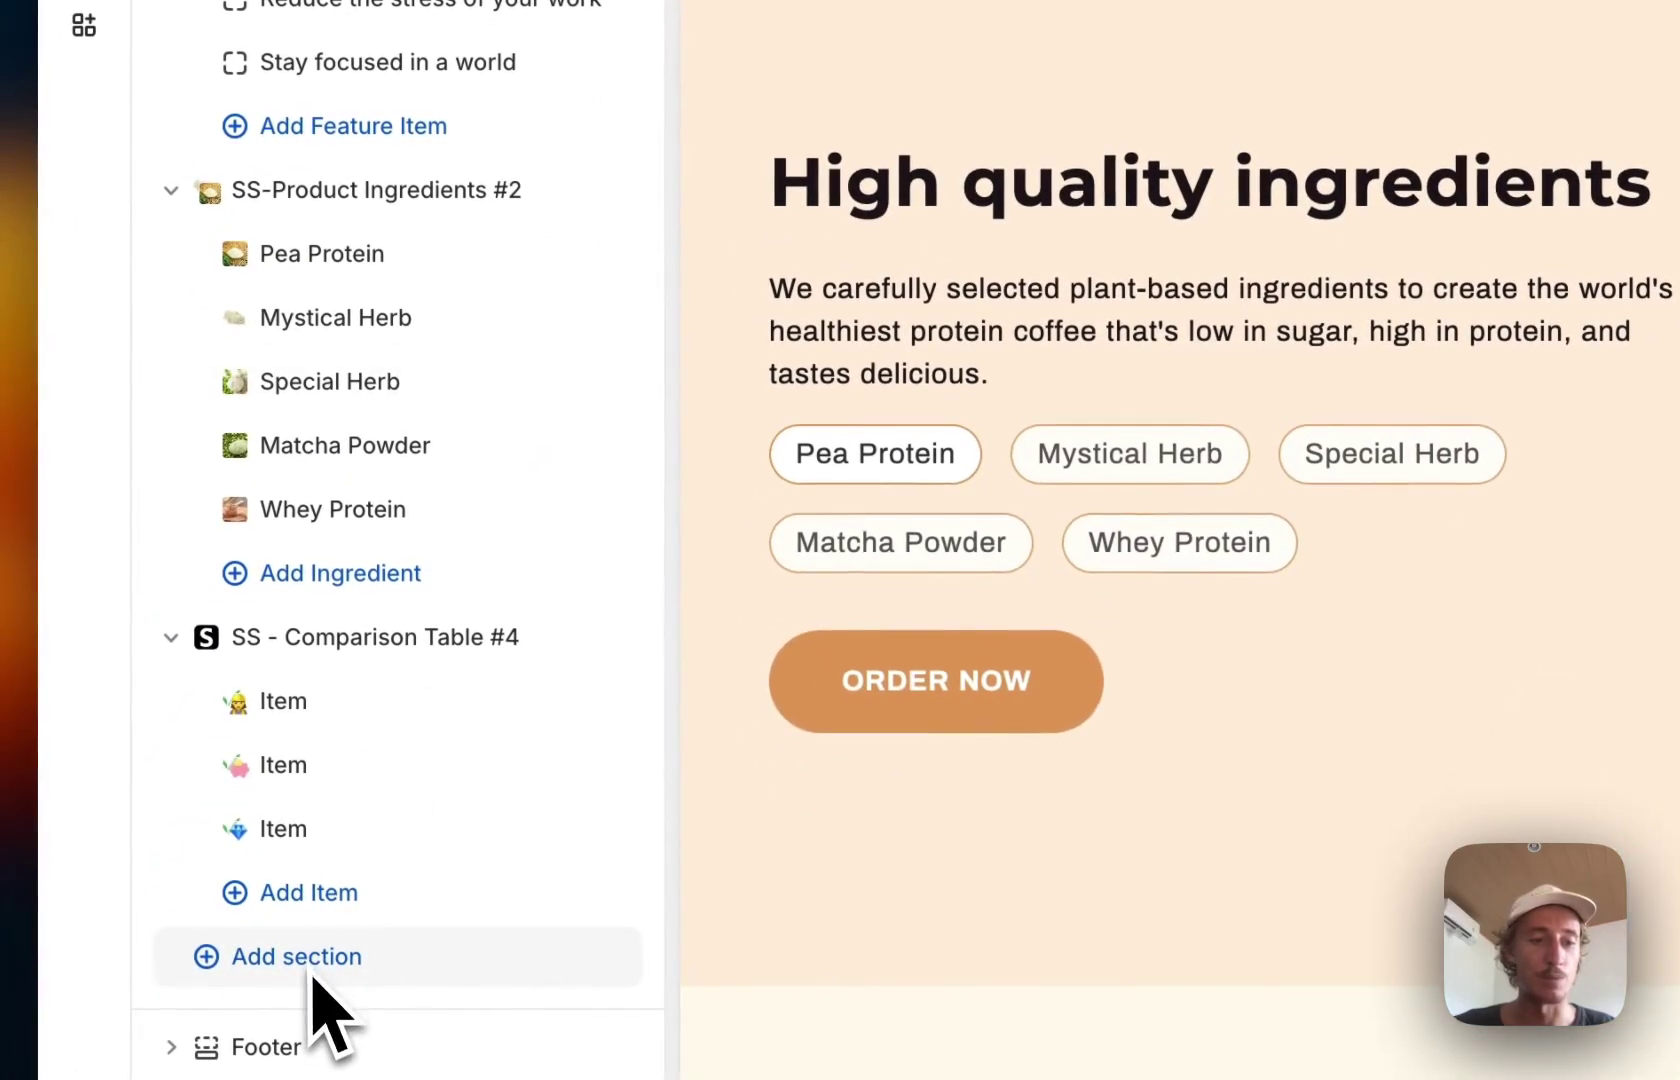
click(316, 966)
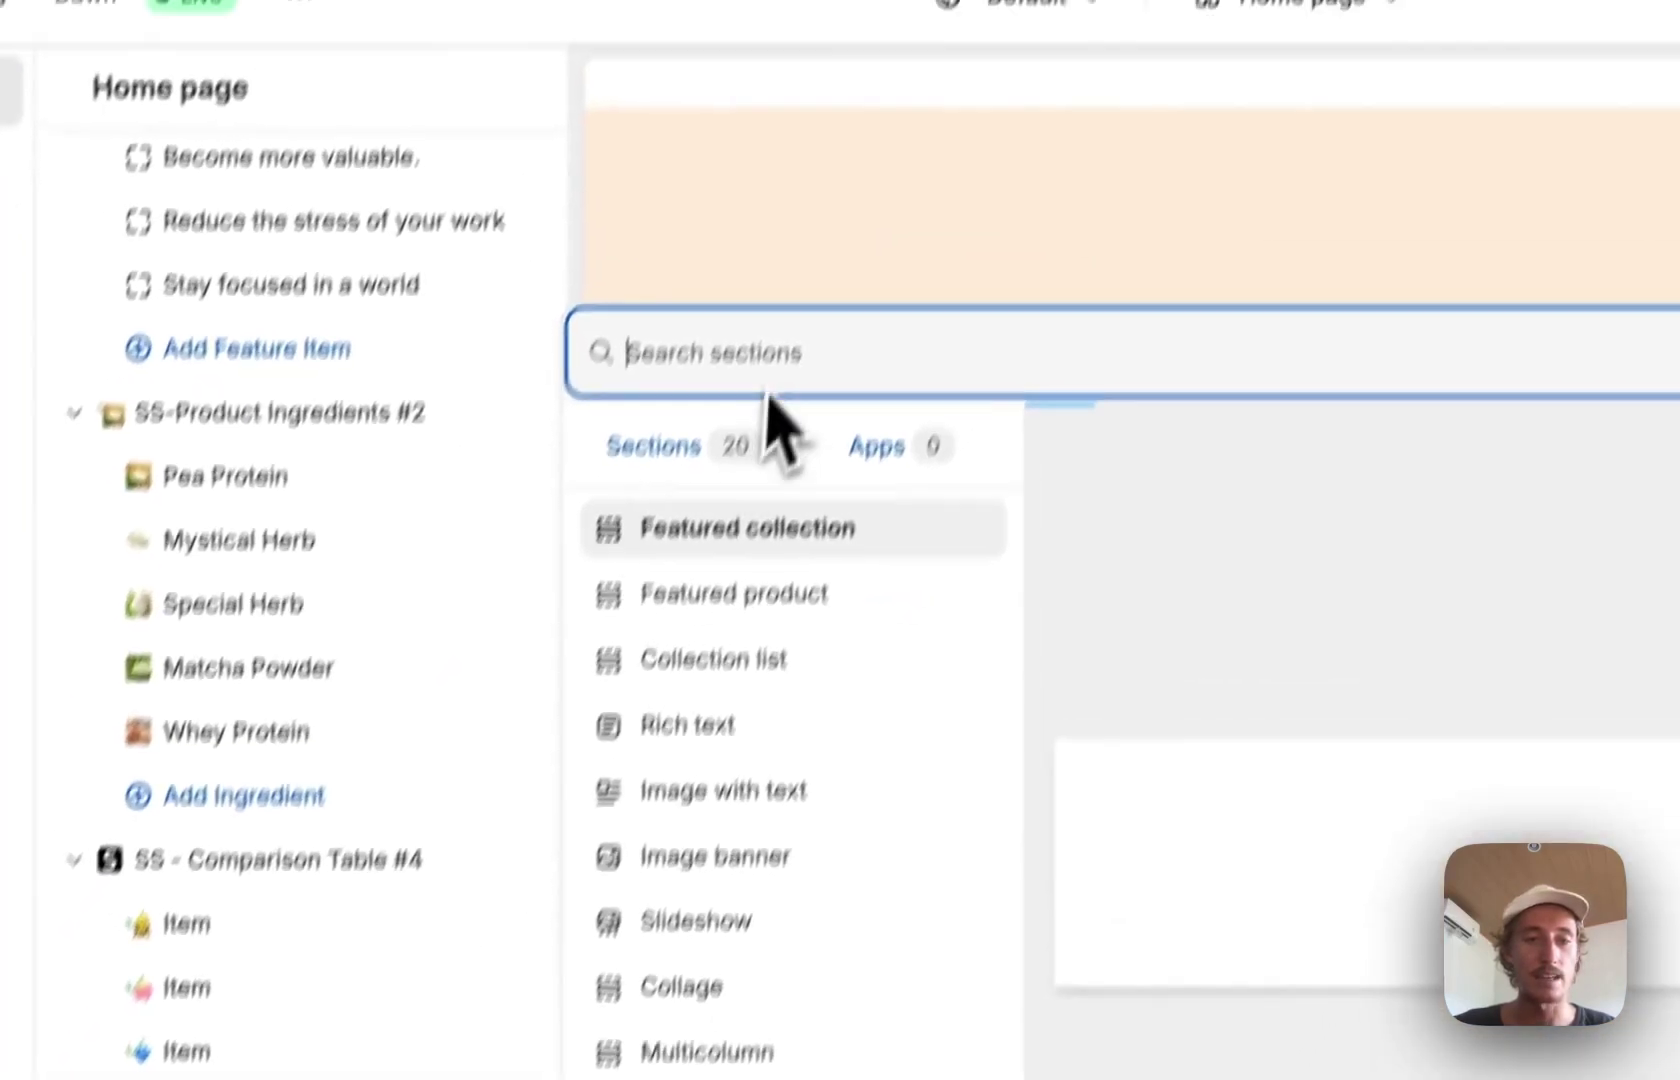
text(ss p)
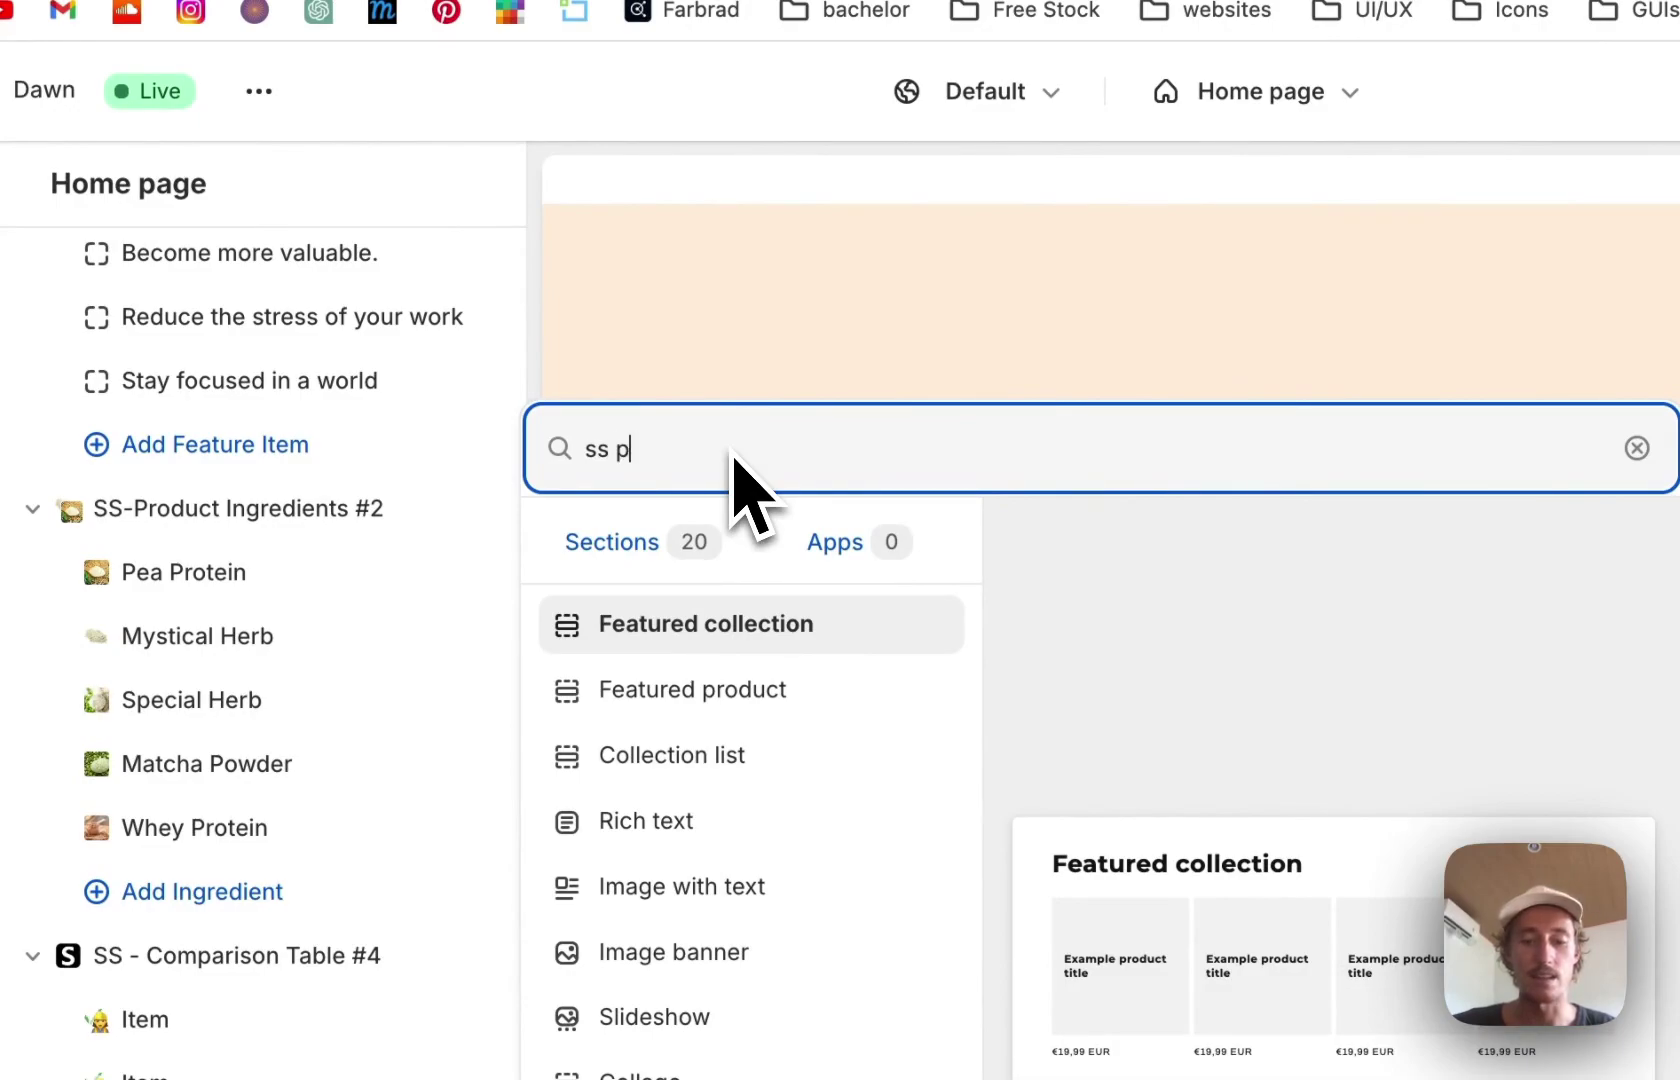
text(roduct)
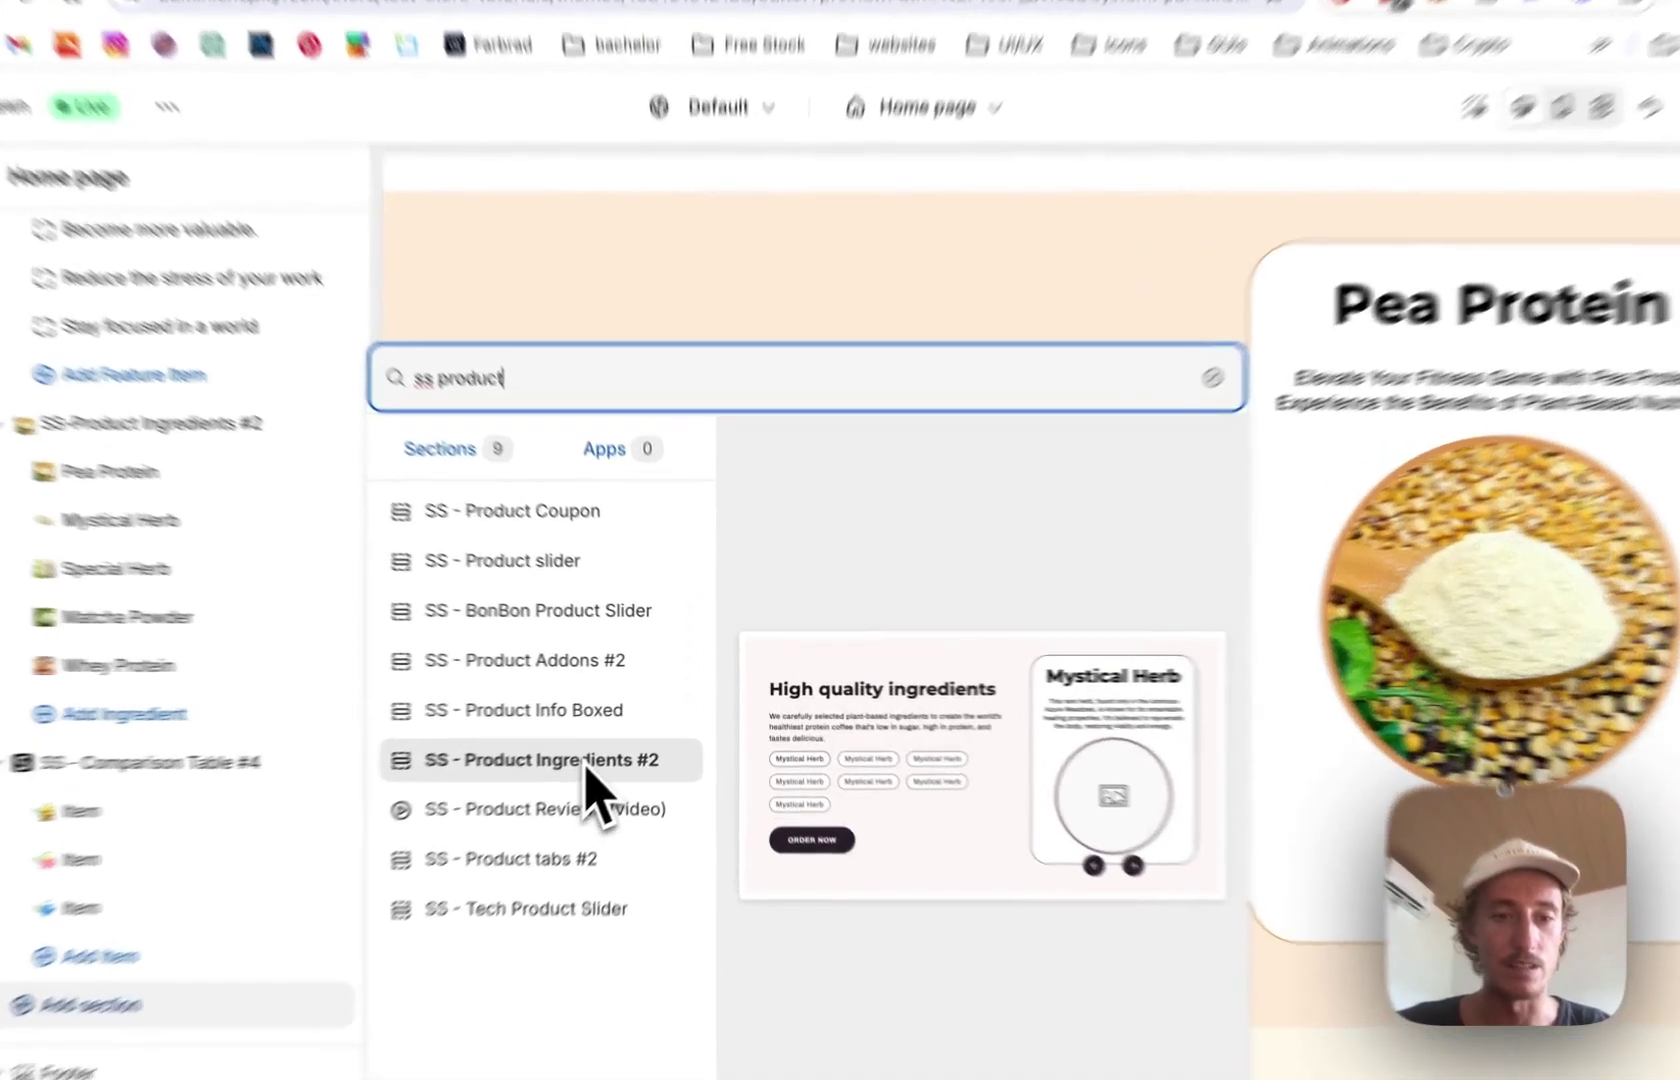
click(609, 748)
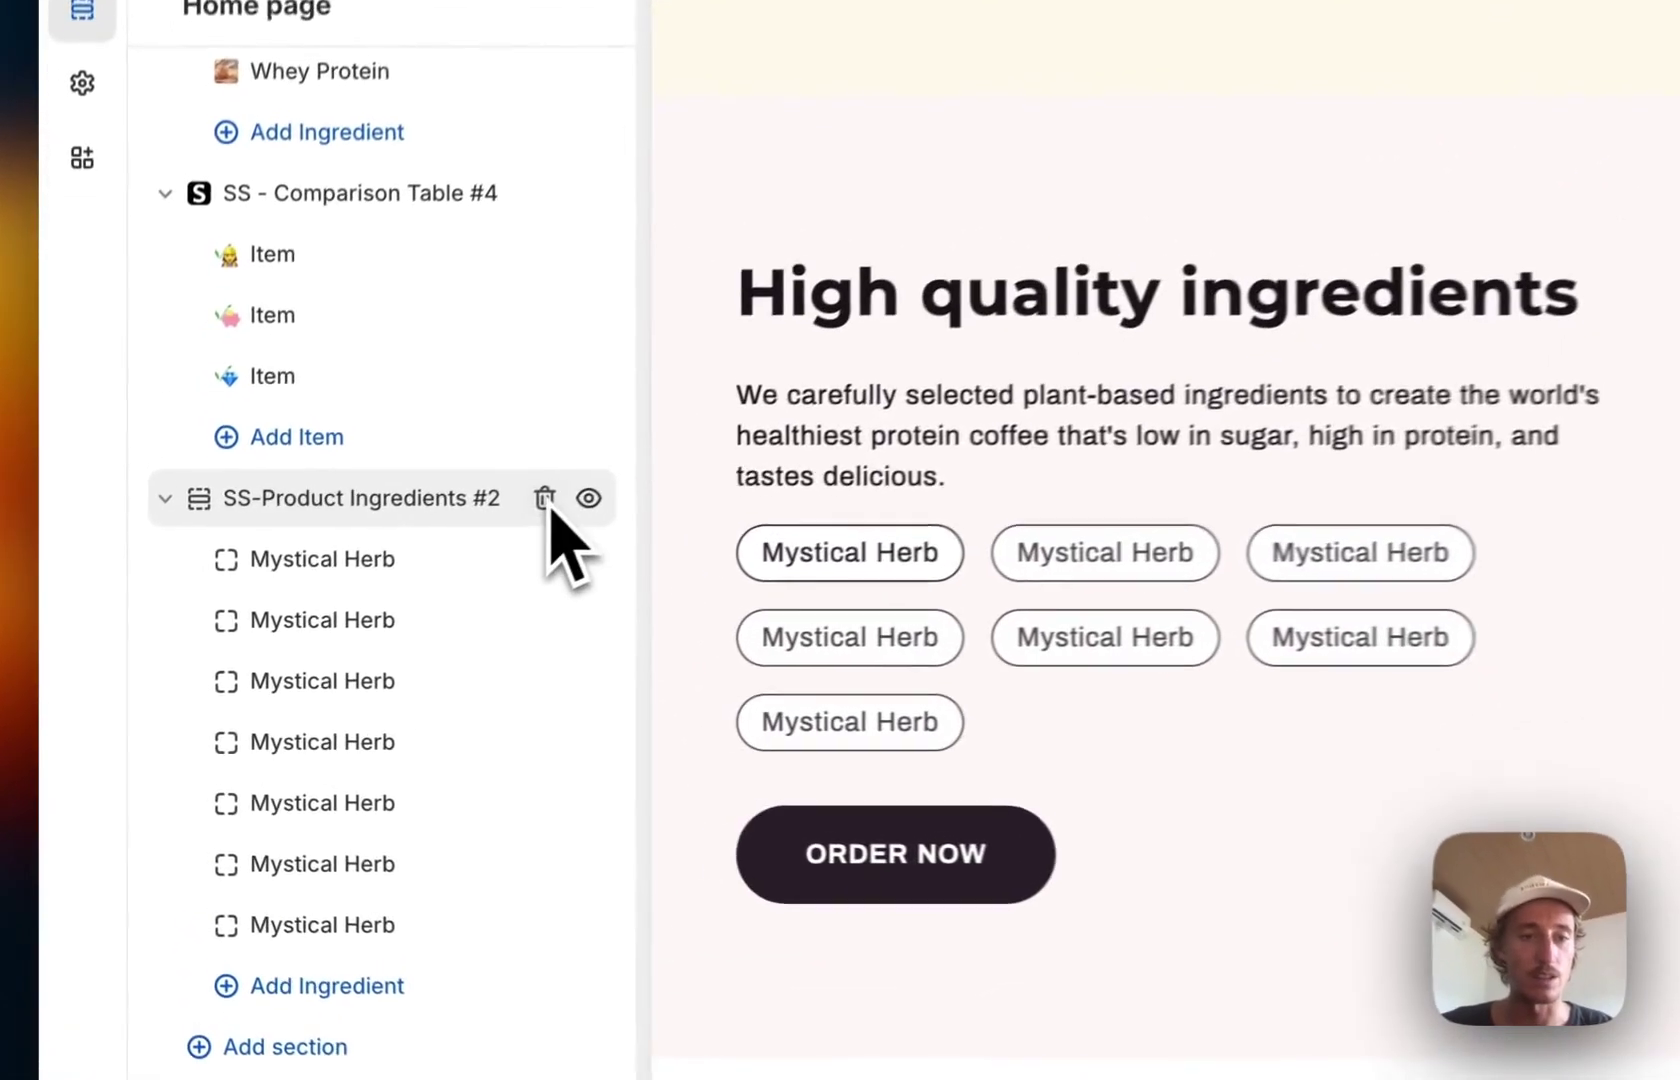
click(371, 588)
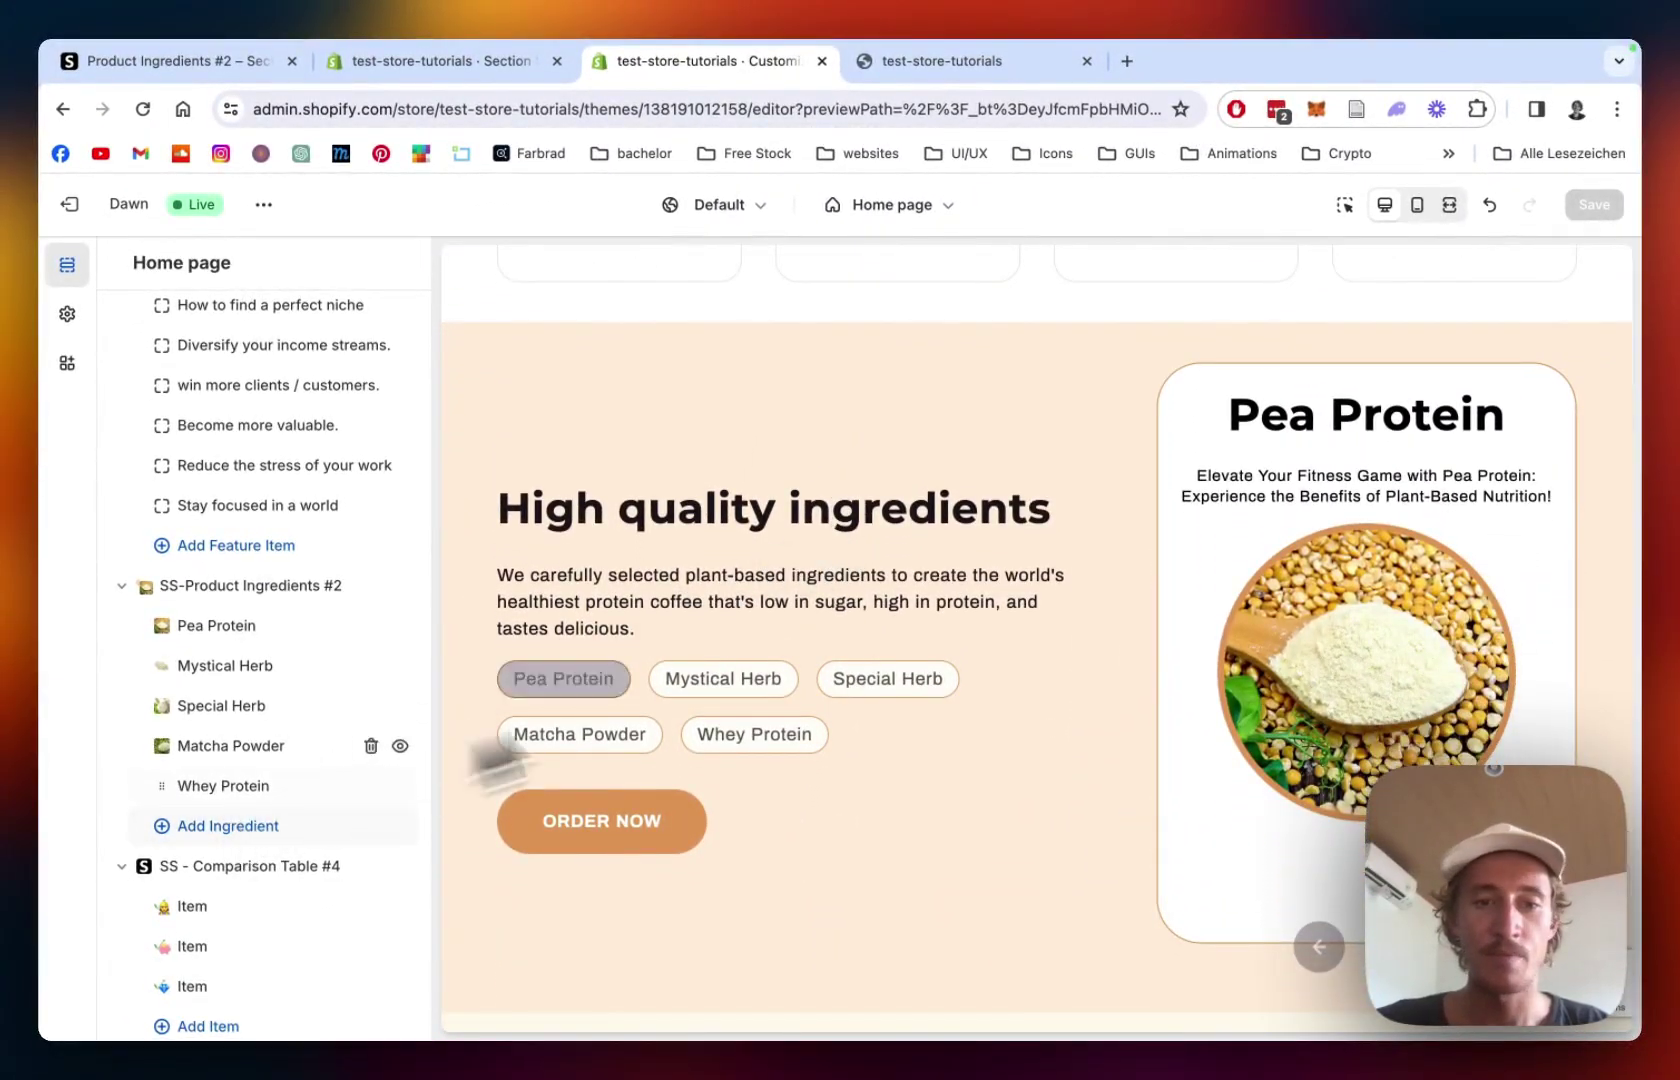
Add another ingredient and retitle the last Mystical Herb as 'Cannabis Herb'
scroll(823, 650, down, 1)
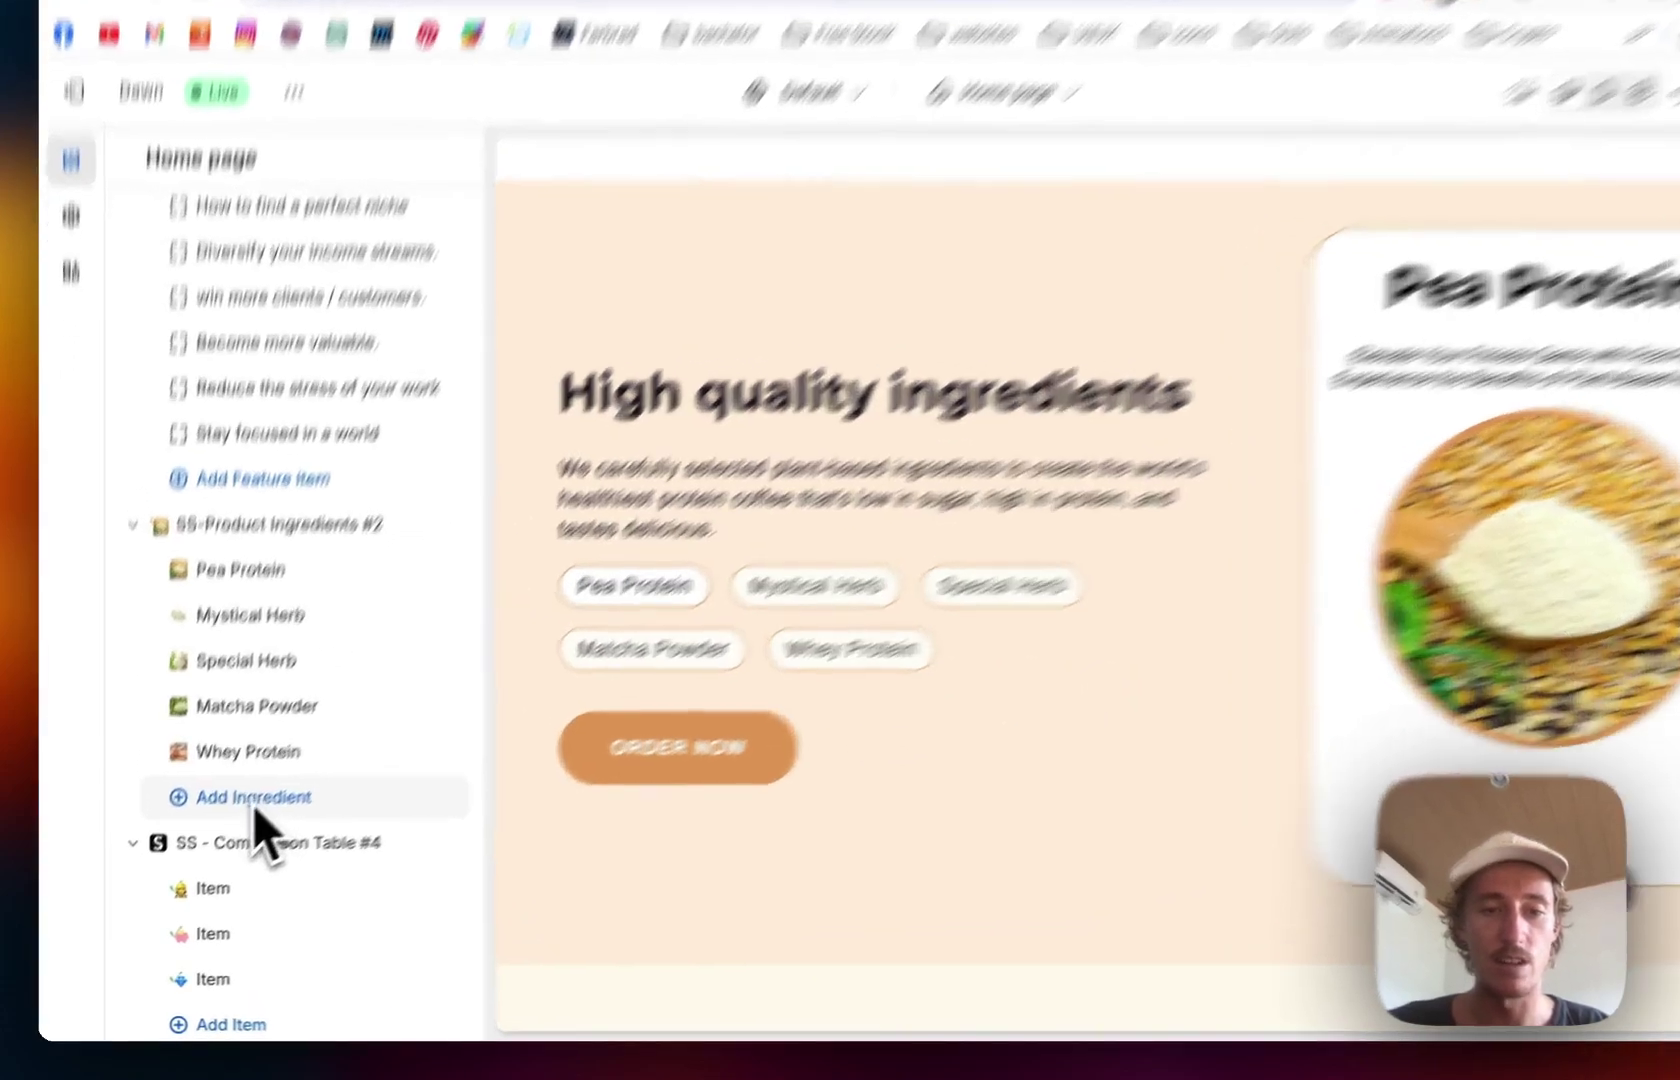
click(235, 826)
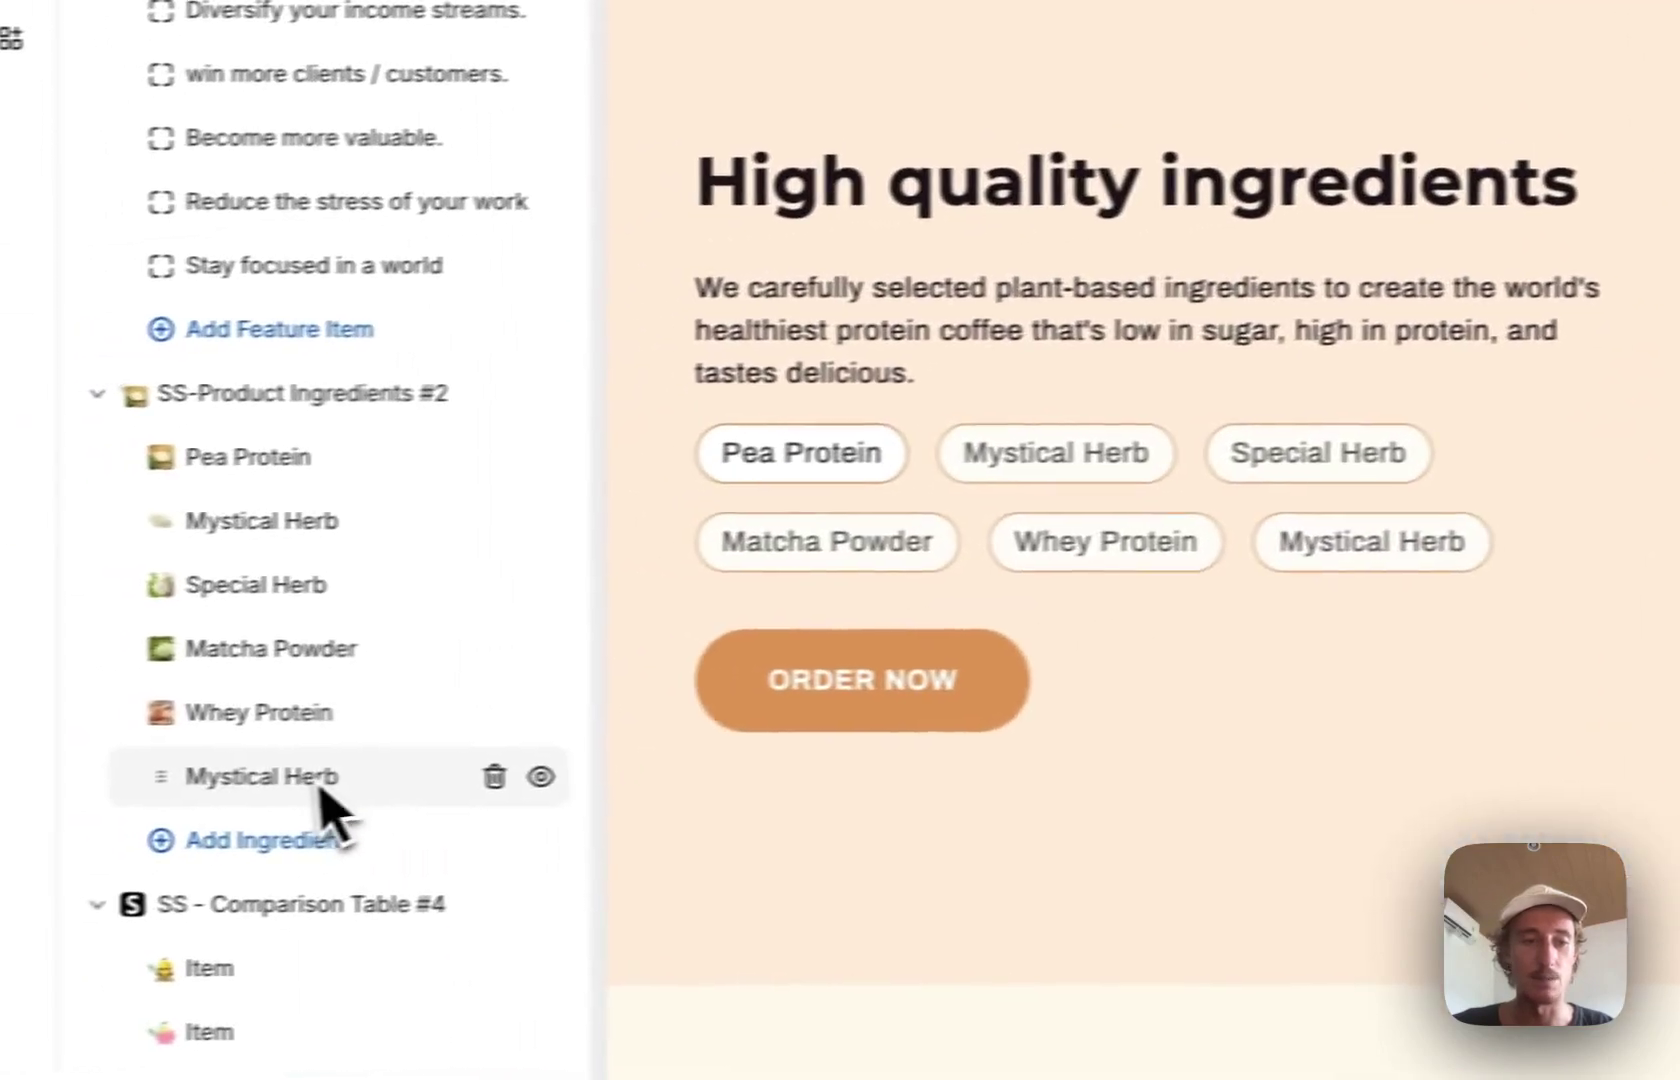
click(30, 785)
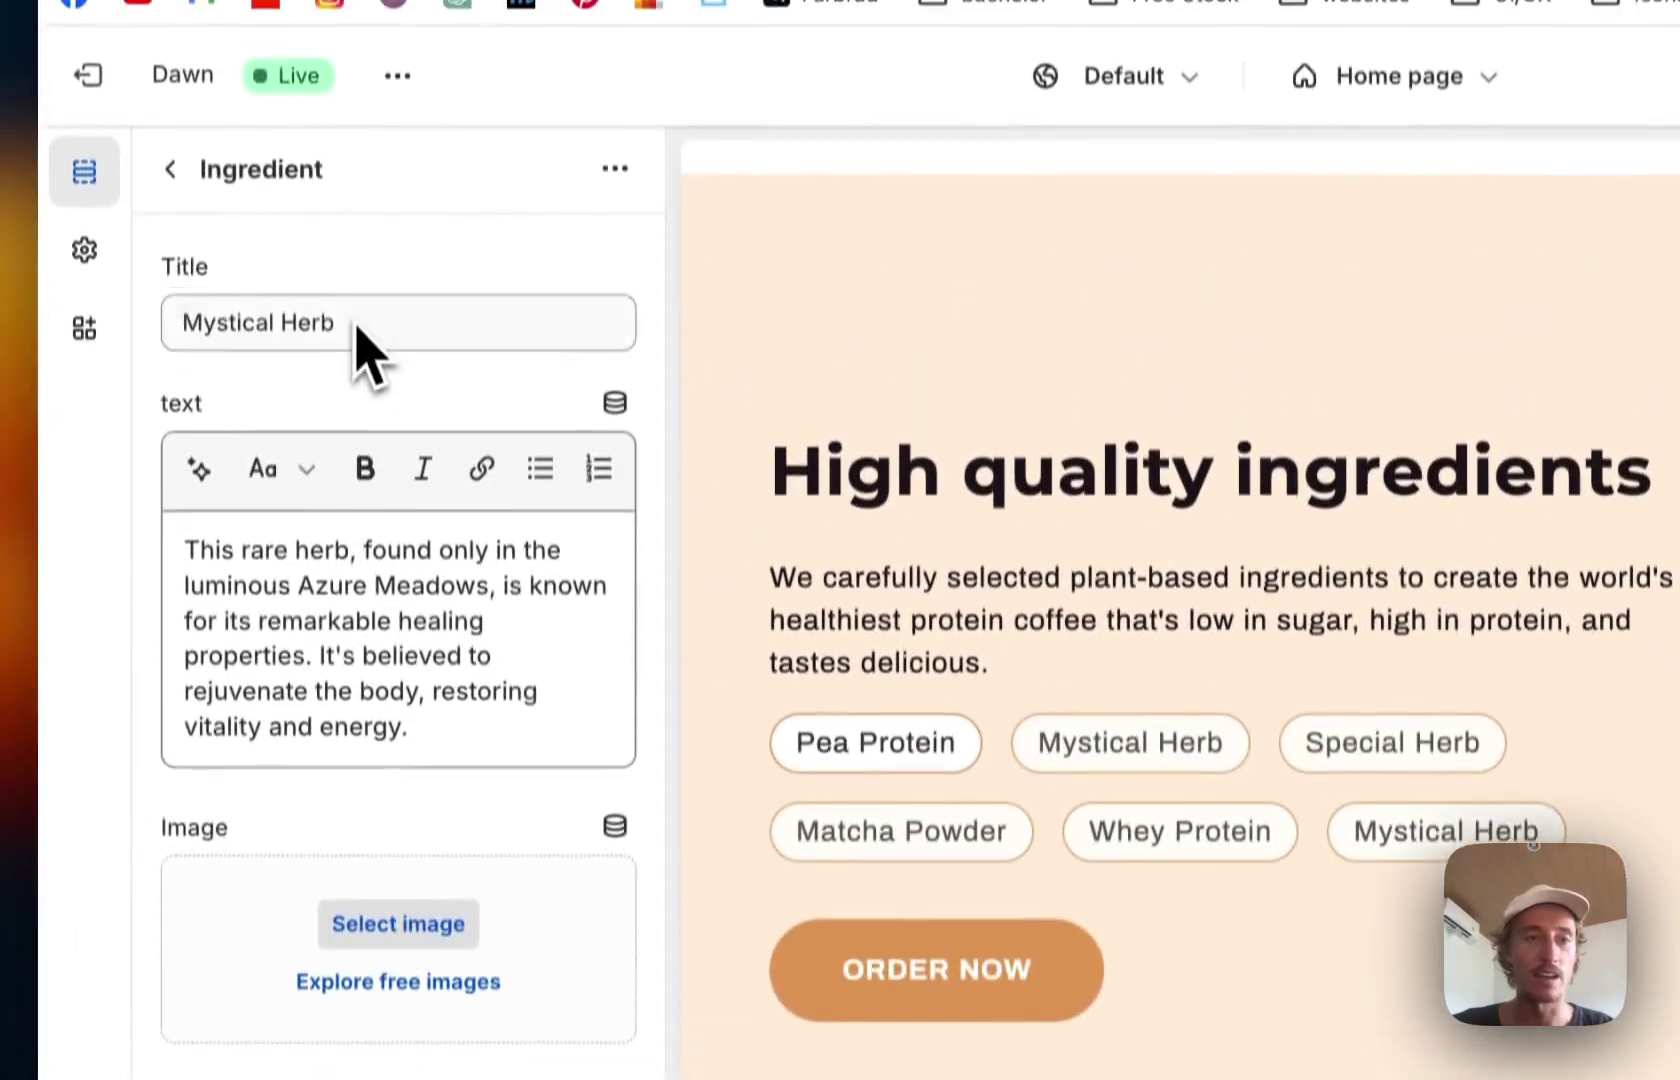
triple_click(345, 27)
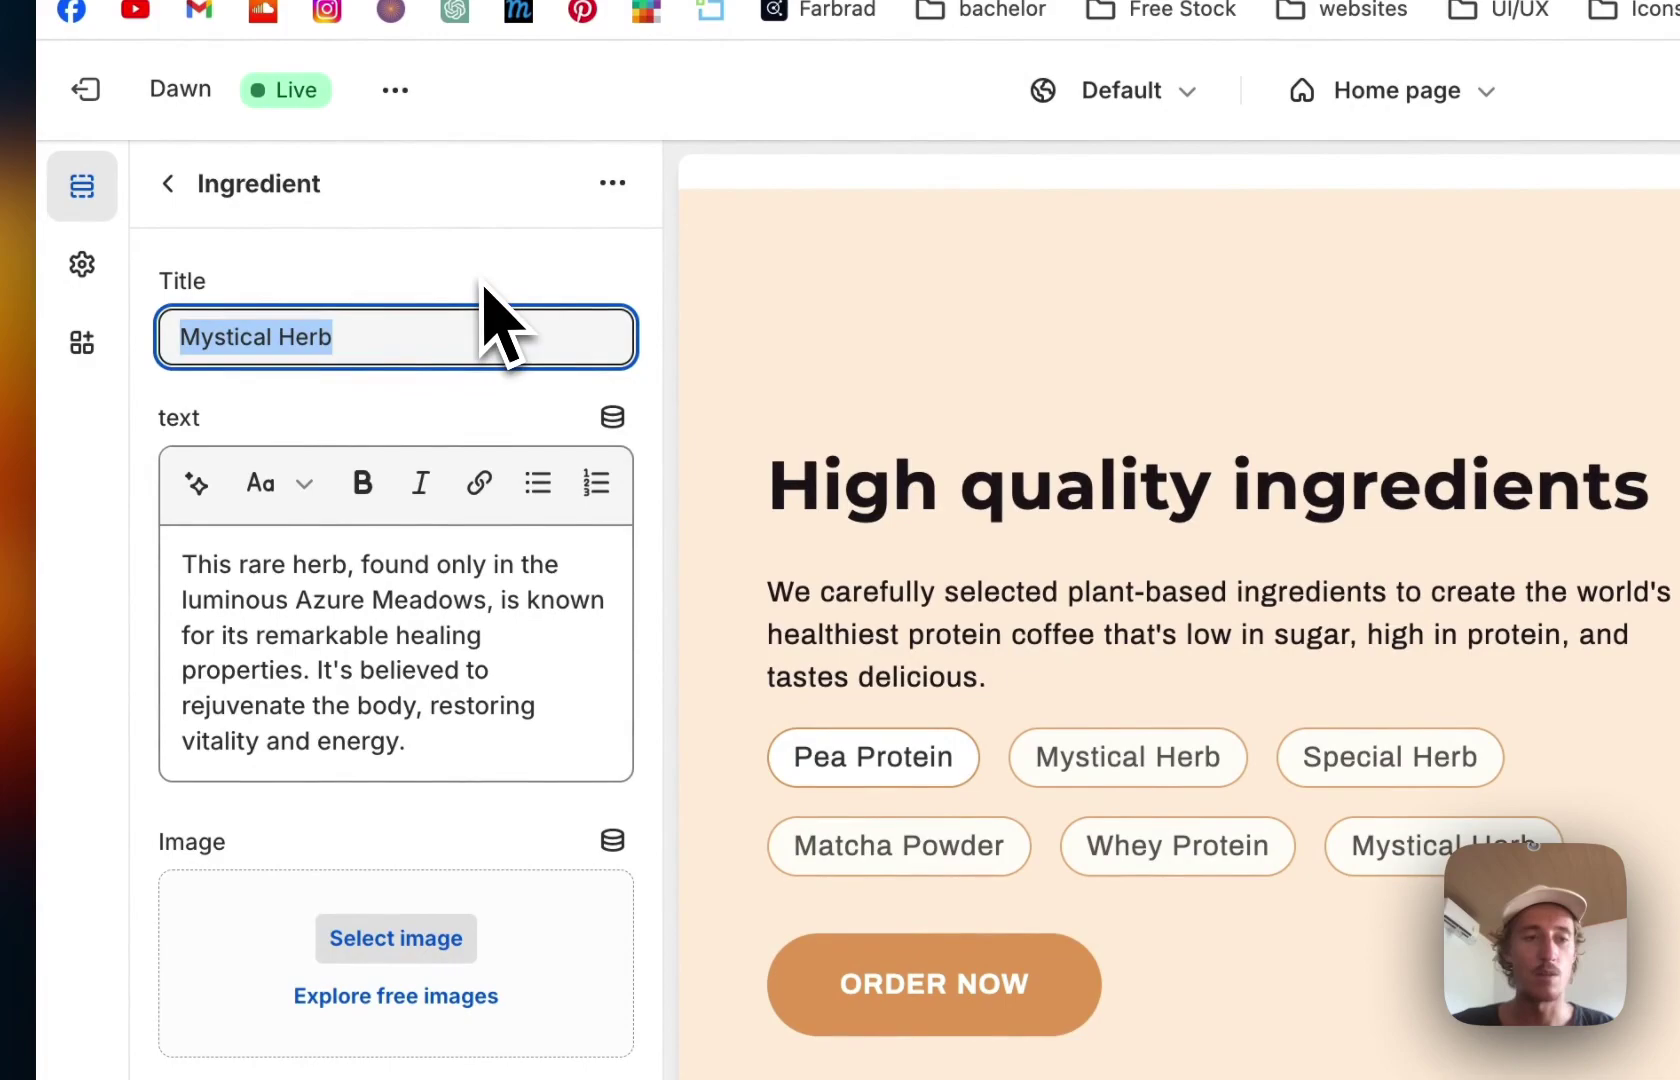
text(Cannabis H)
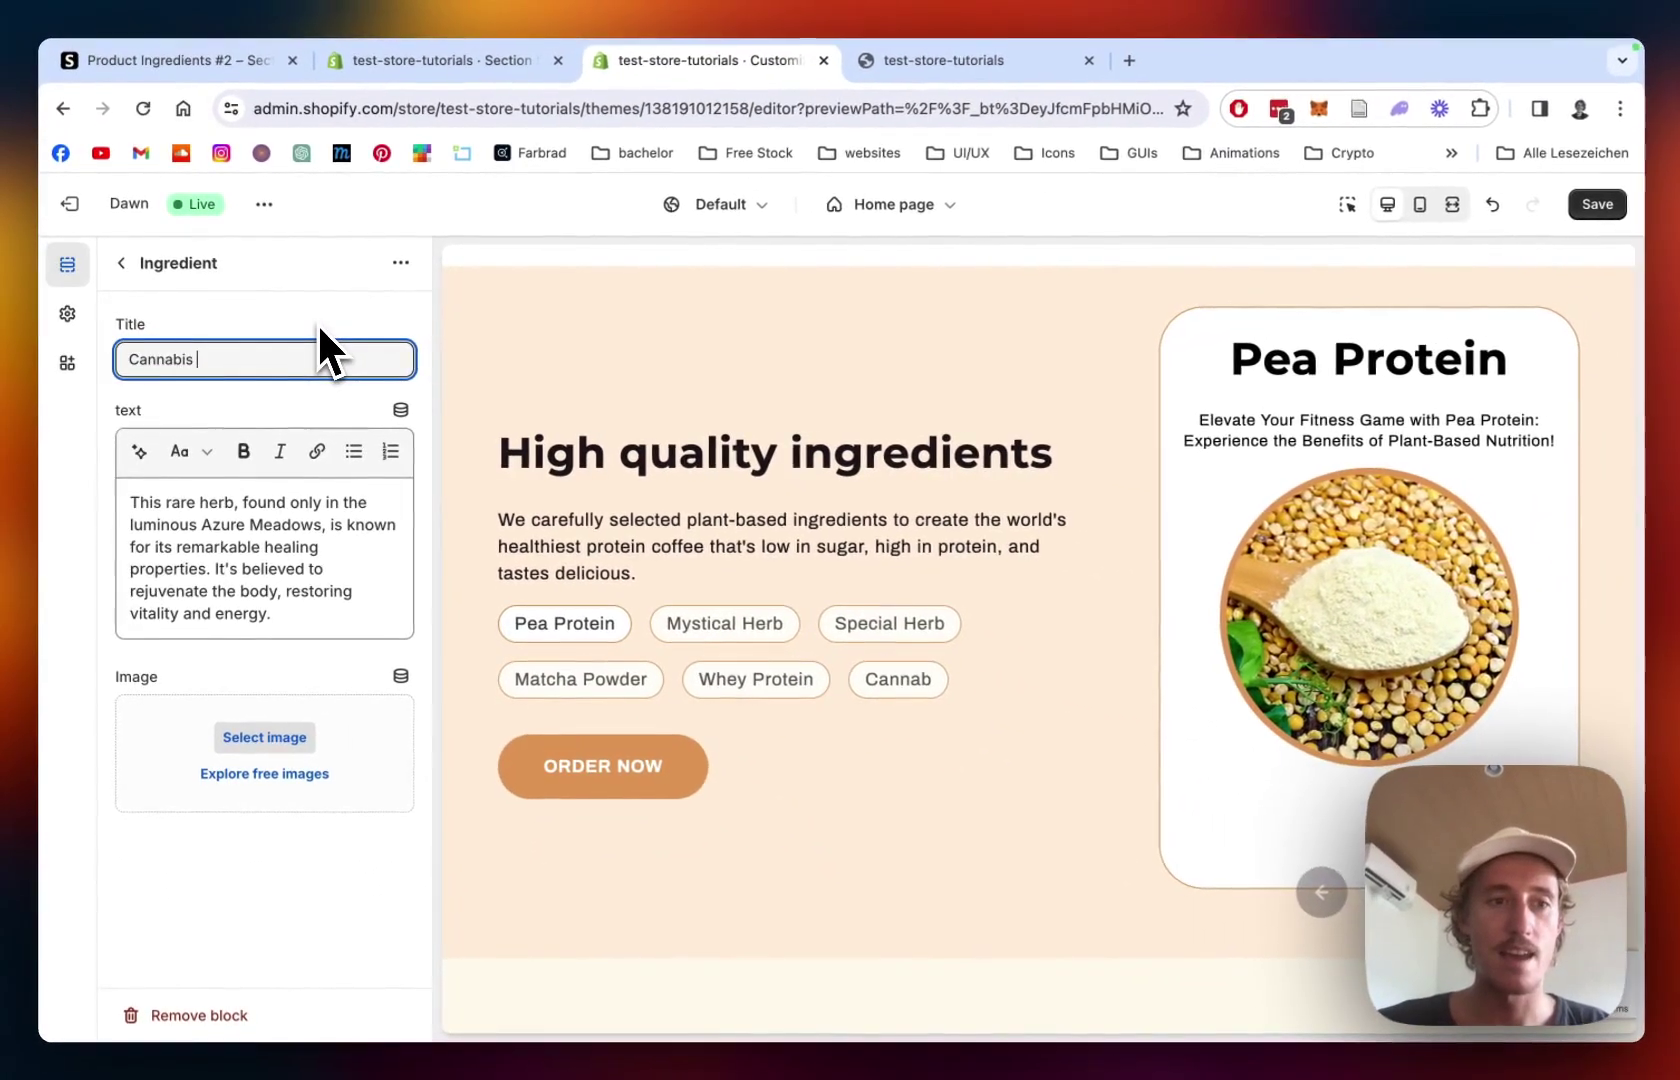
text(erb)
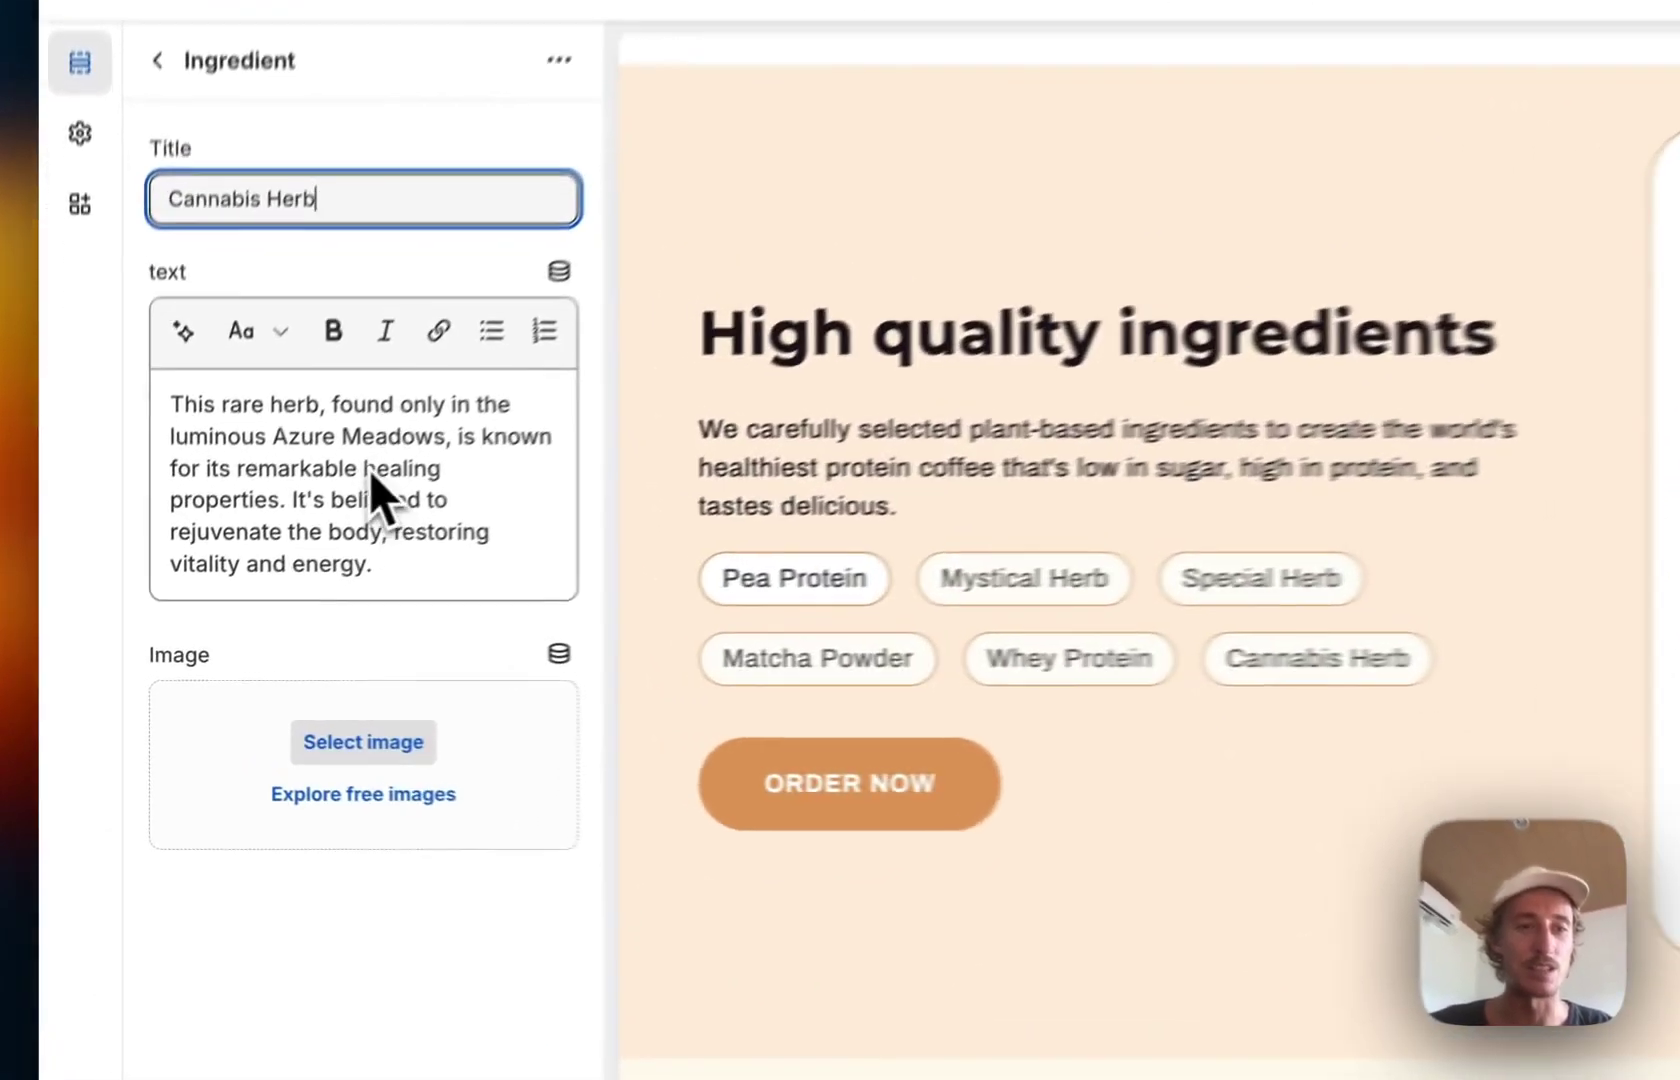
click(262, 546)
Give the Cannabis Herb ingredient the pea-vs-whey protein photo
click(415, 762)
scroll(1590, 620, down, 5)
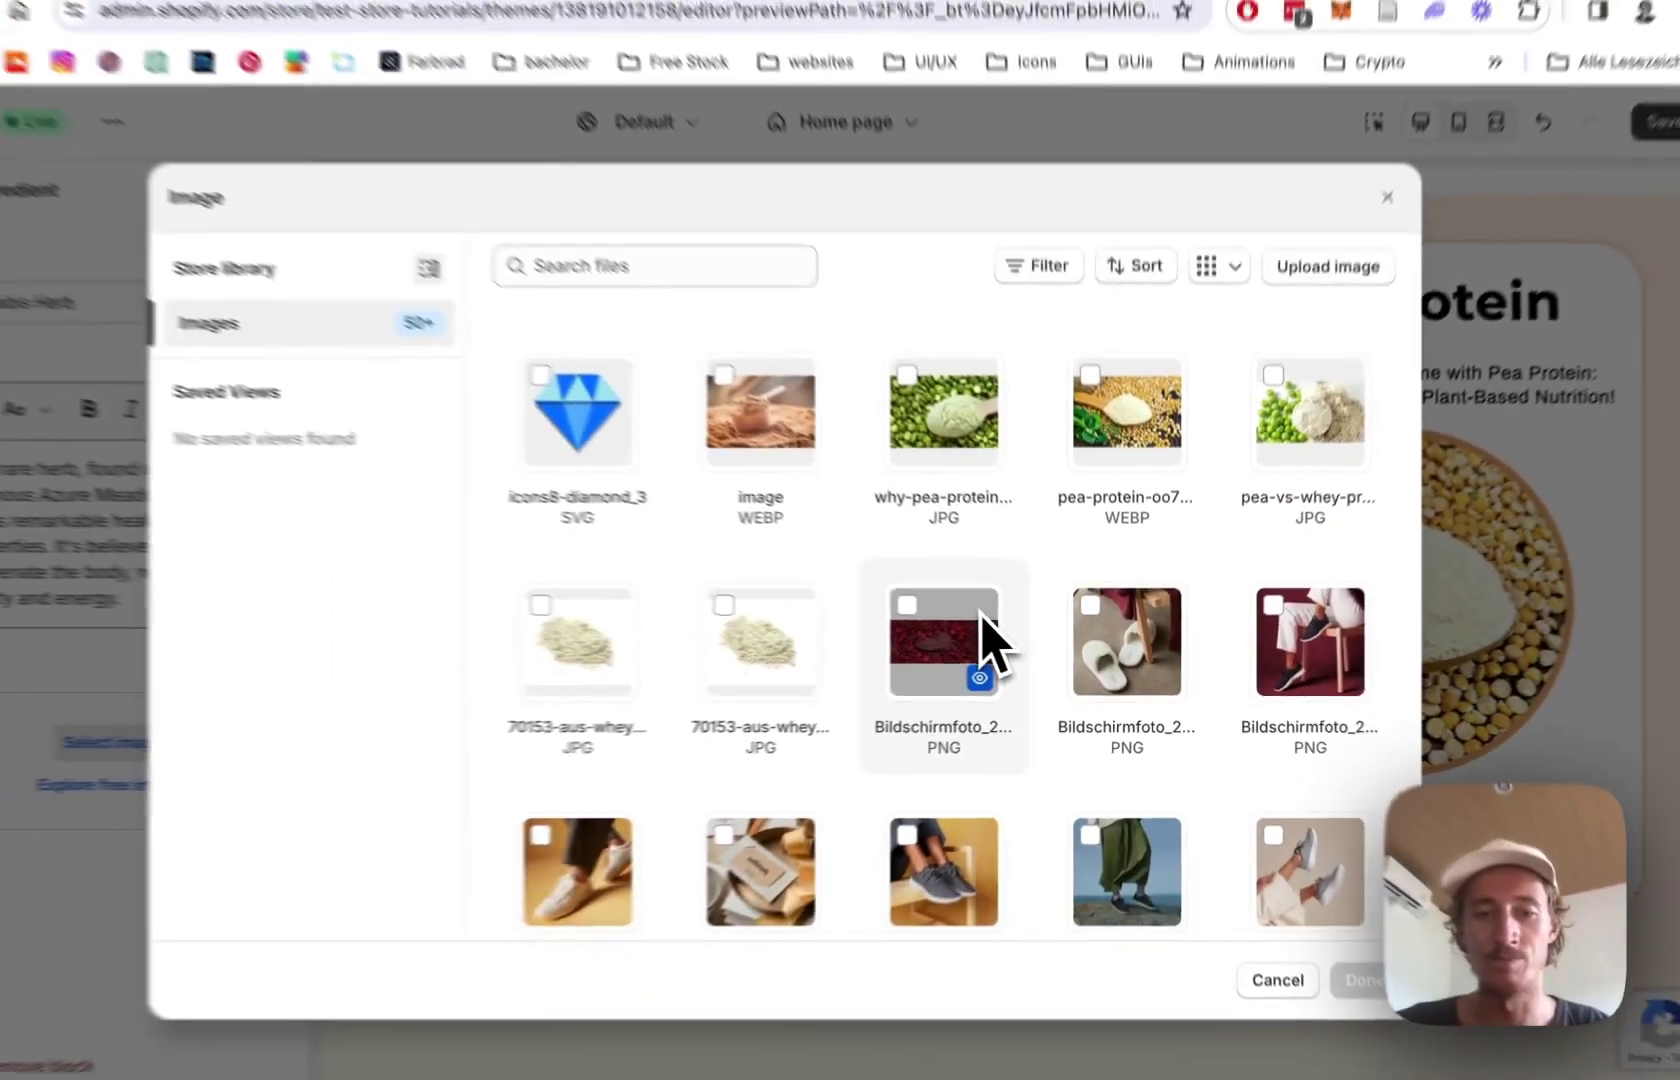
scroll(1010, 623, down, 5)
scroll(1013, 623, up, 6)
scroll(1015, 623, down, 2)
click(1262, 442)
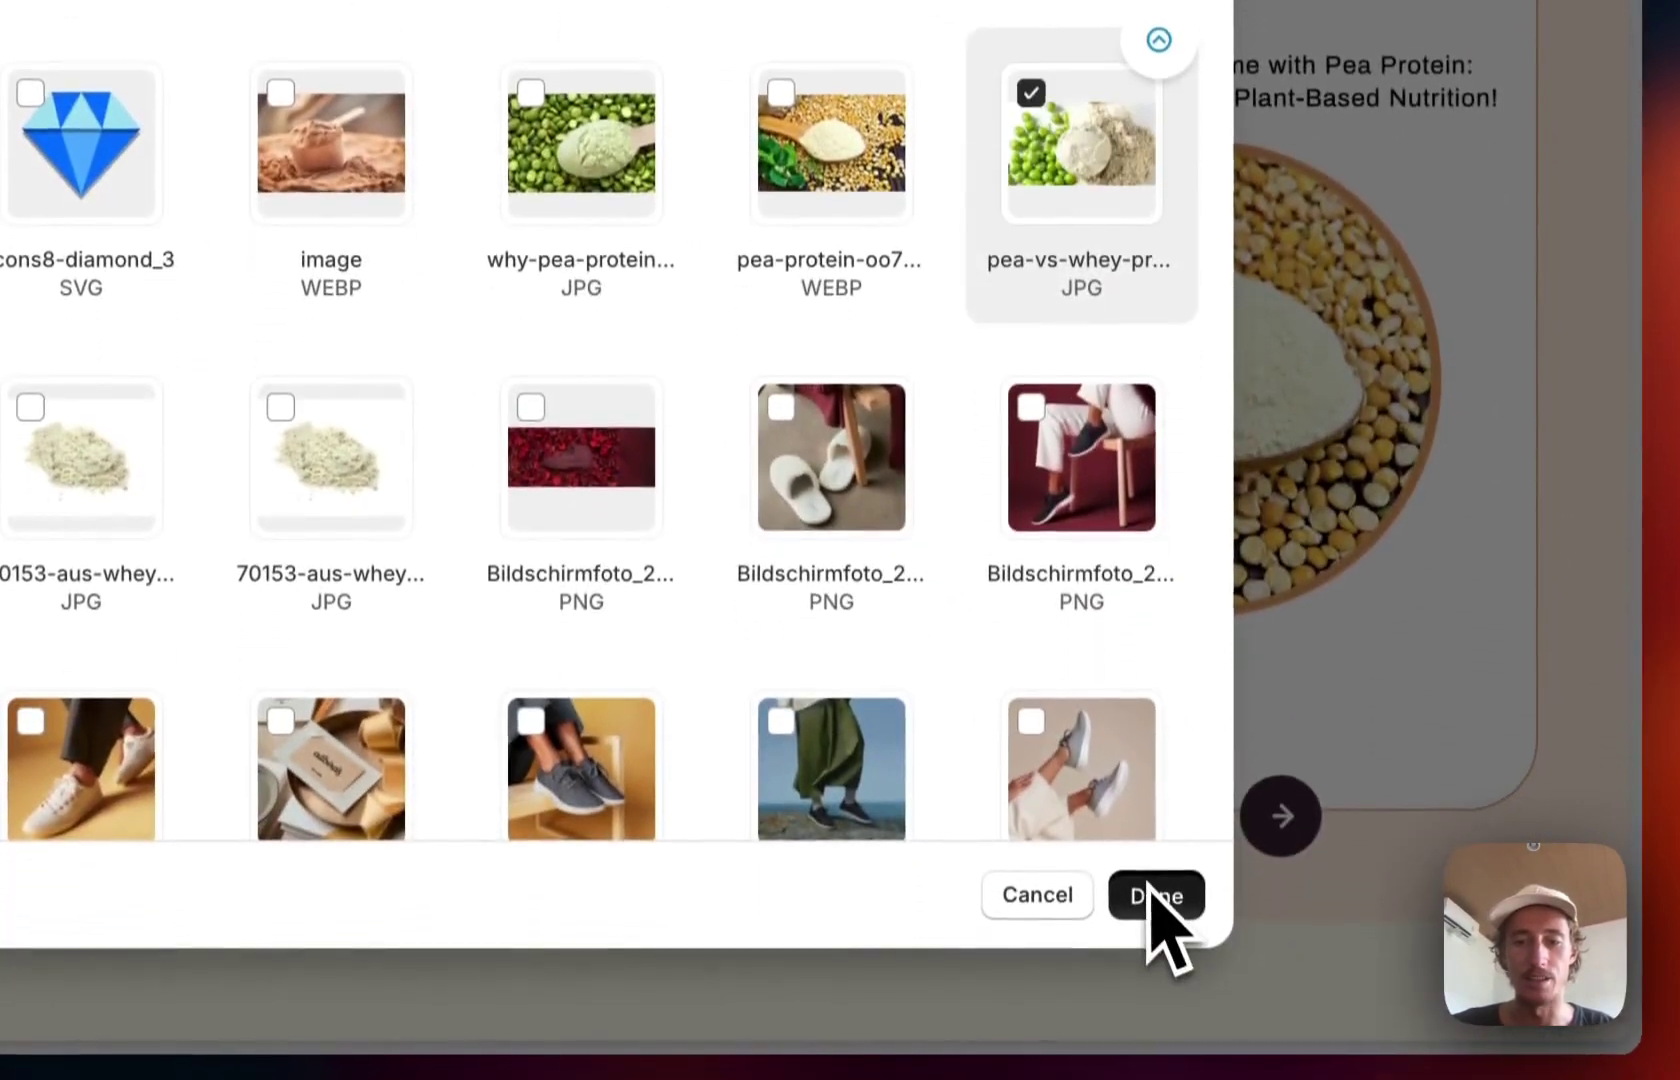
click(1150, 892)
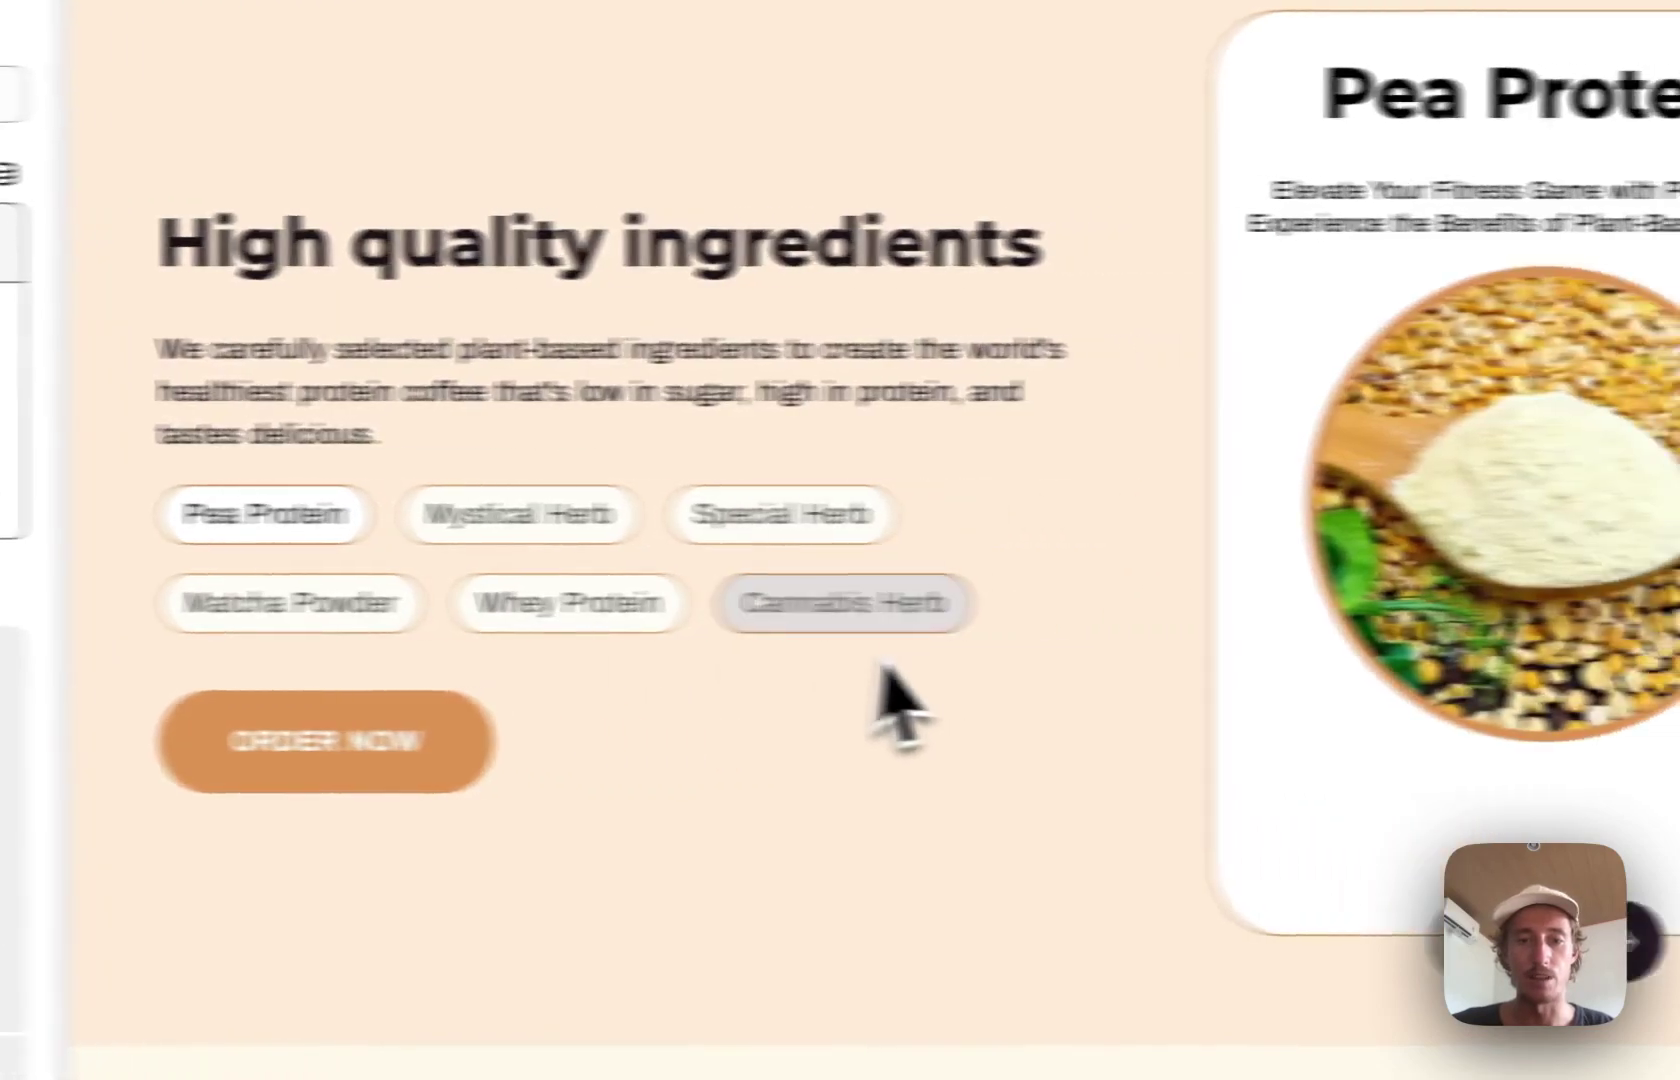
Check the Cannabis Herb and Whey Protein cards in the preview and advance the carousel
click(1120, 602)
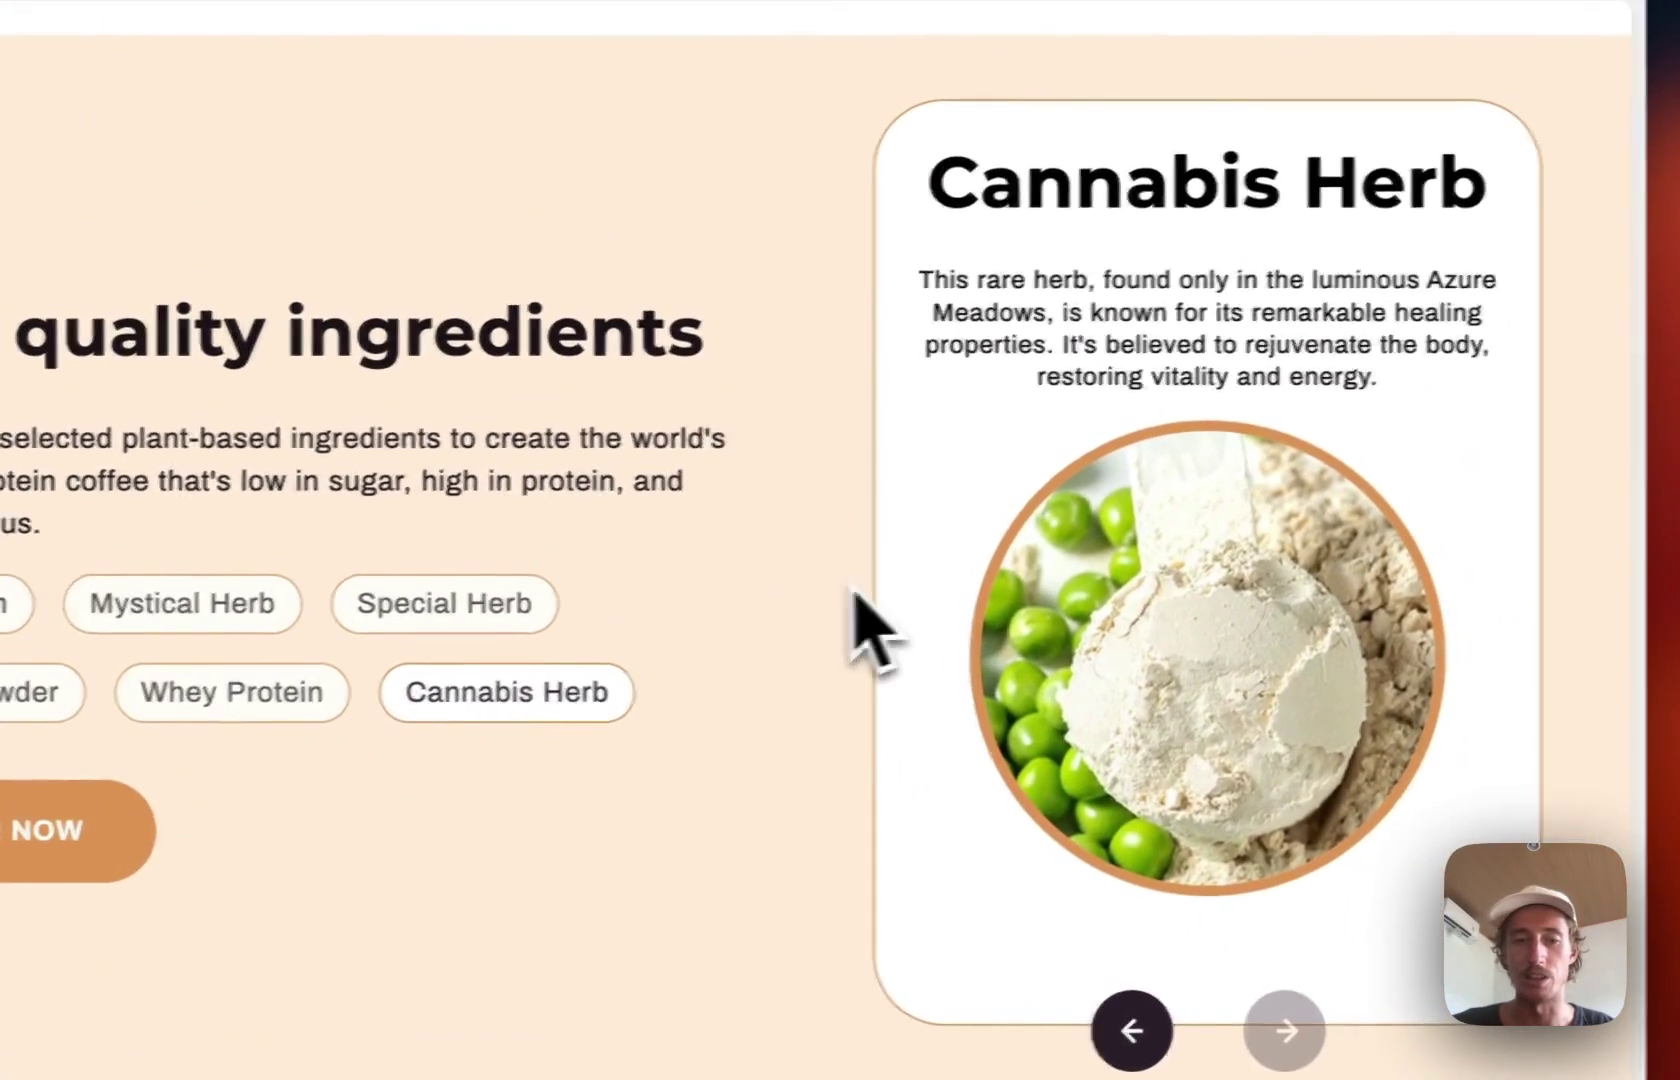
click(370, 605)
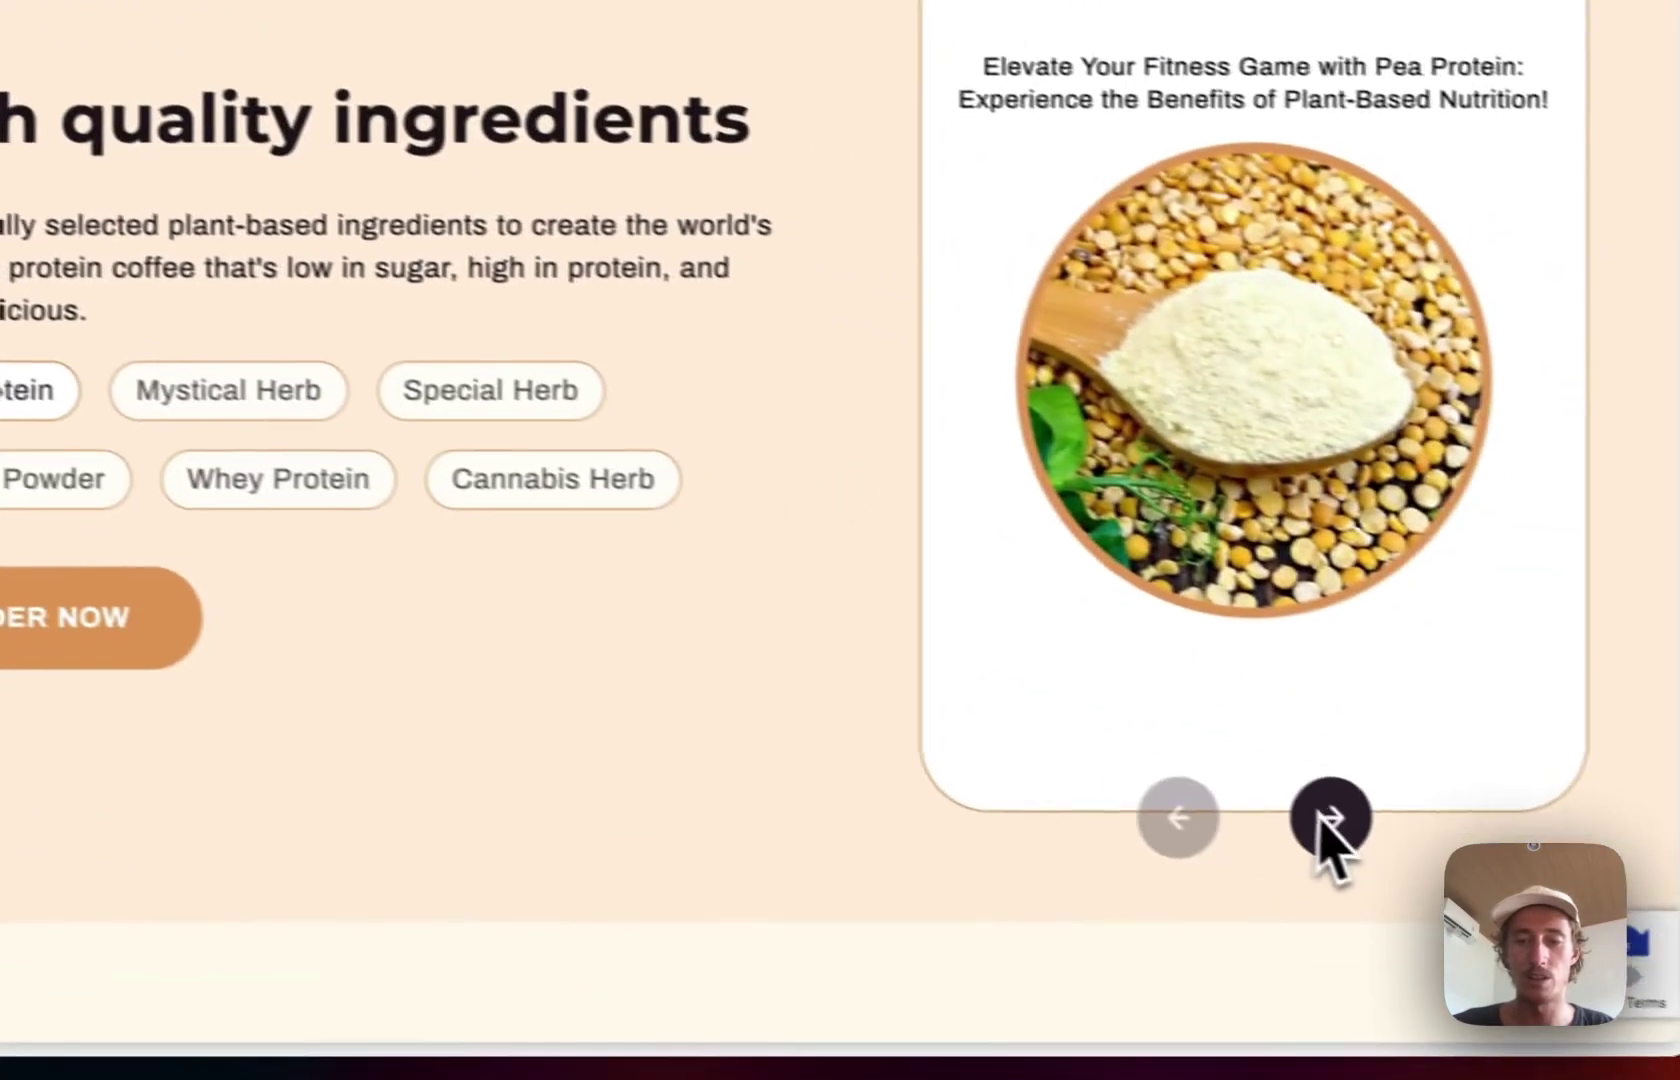
click(1322, 818)
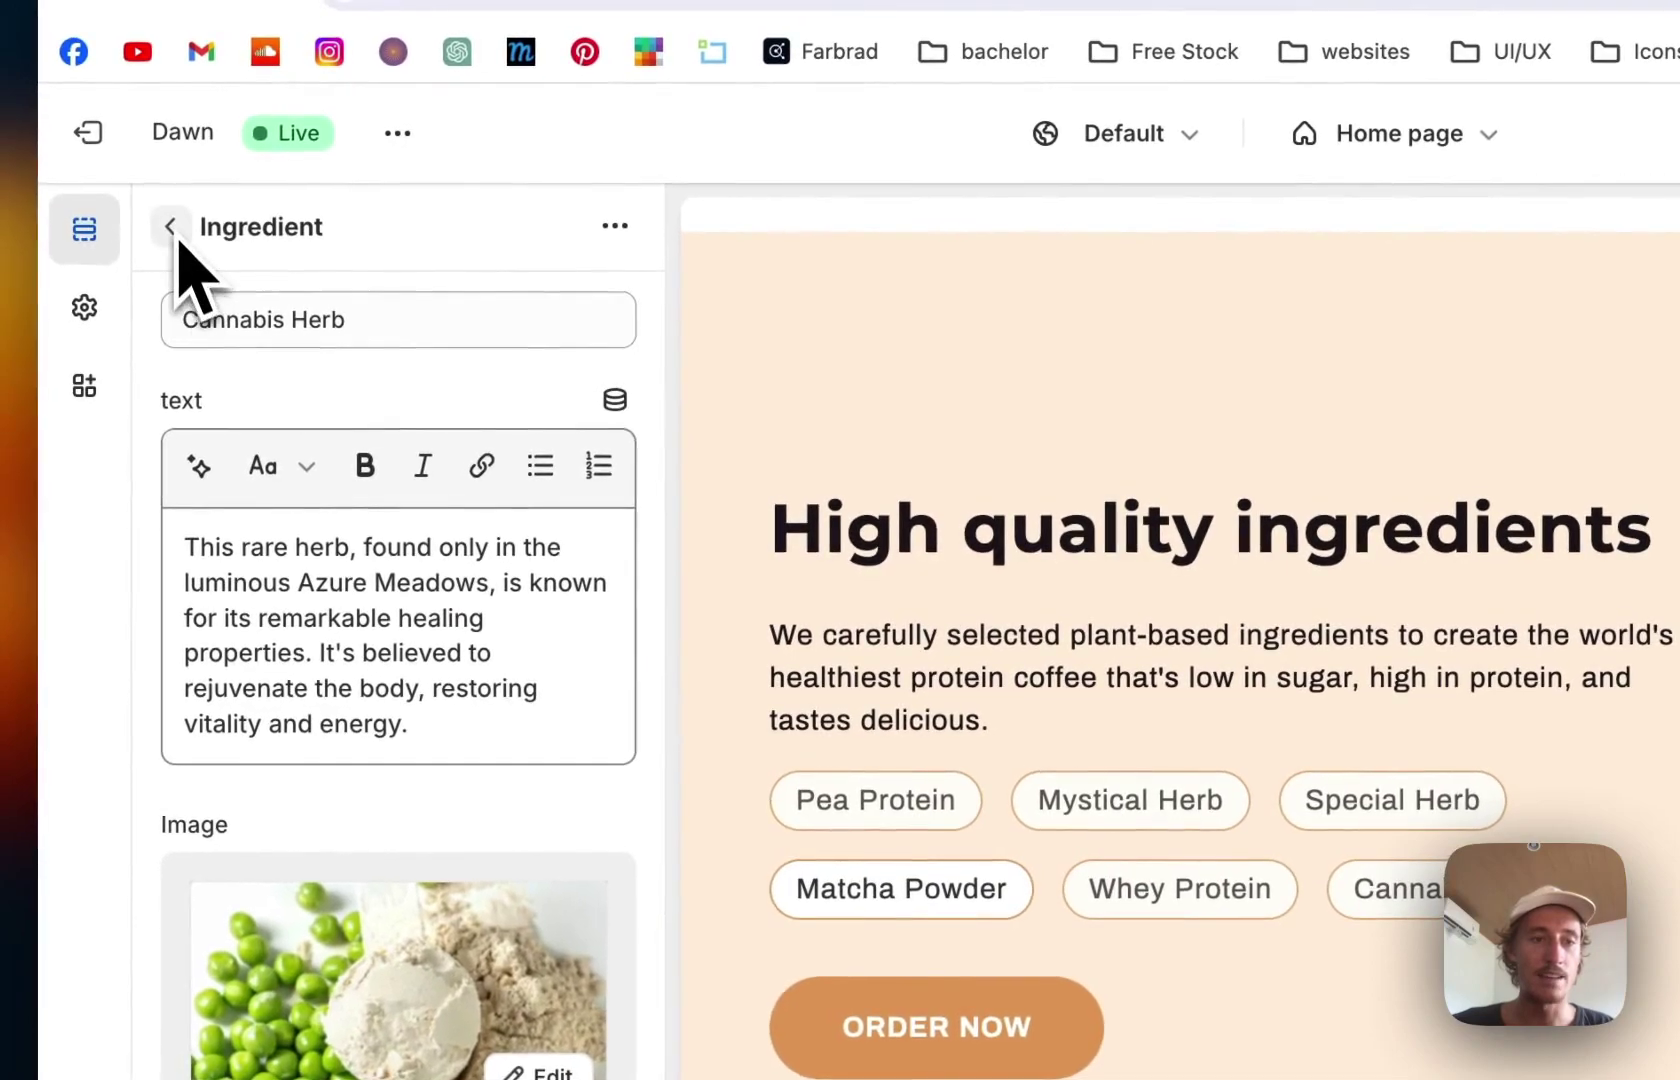
Revisit the Mystical Herb ingredient's settings and return to the Home page section list
click(174, 232)
click(392, 700)
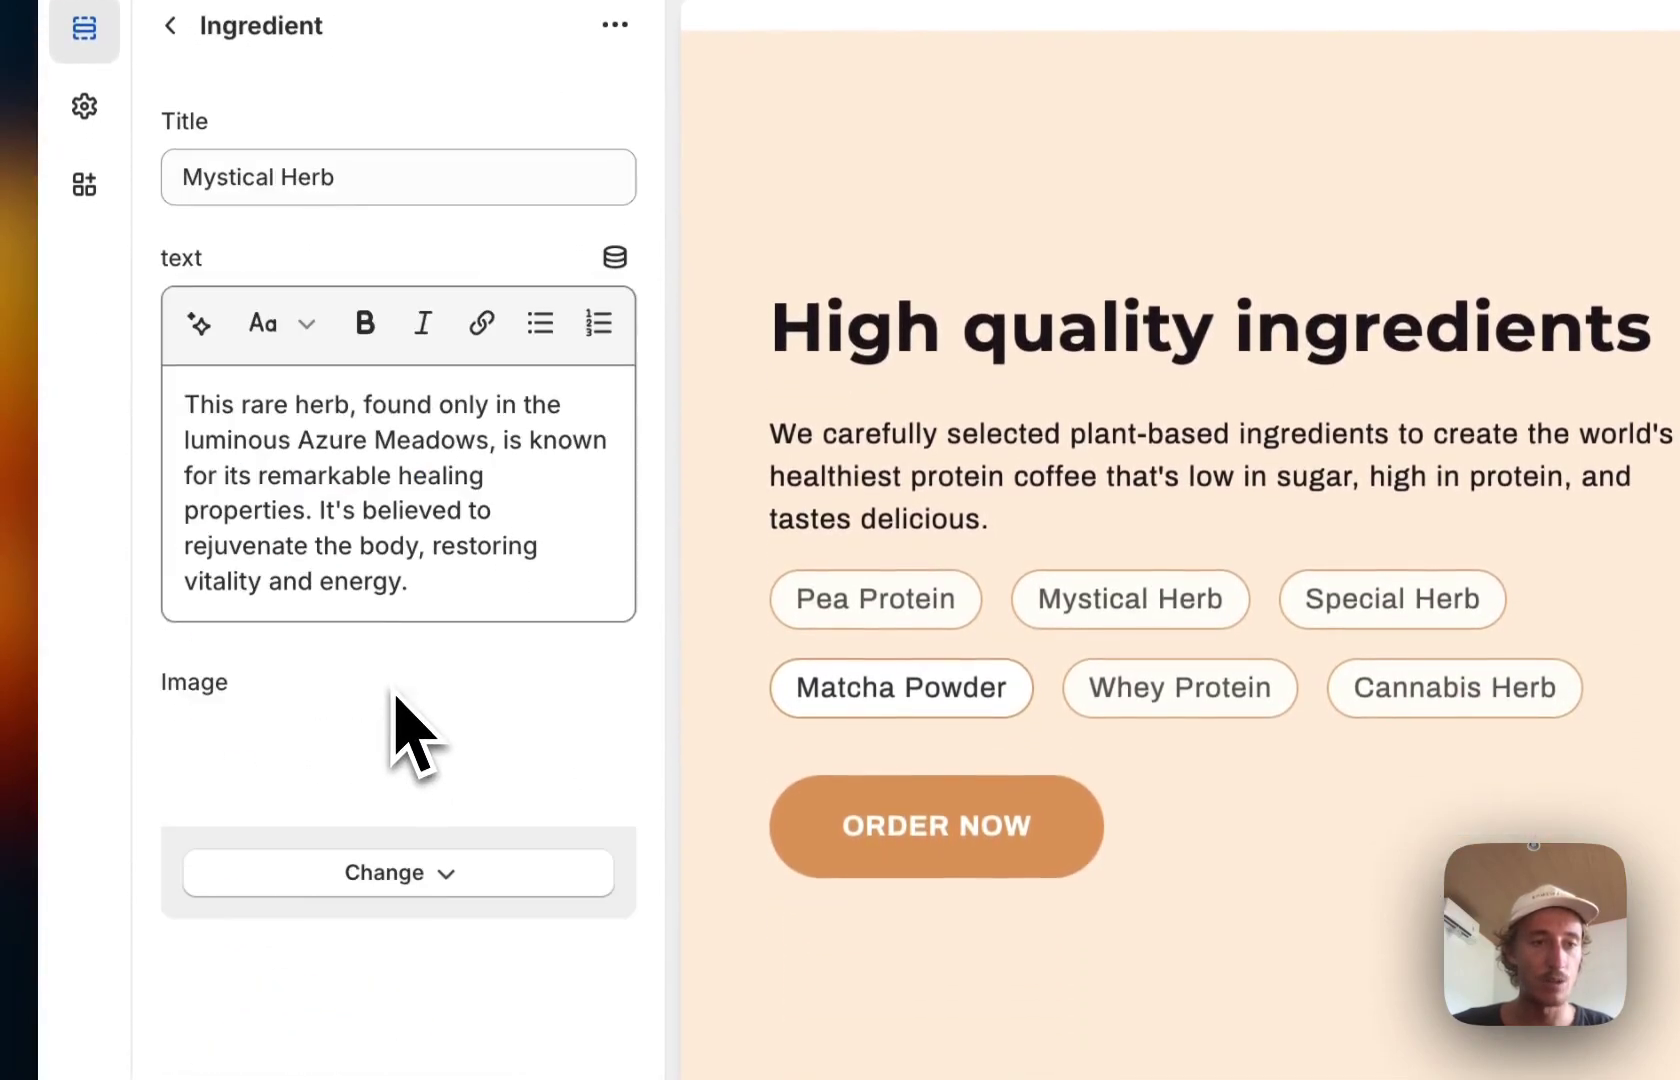
scroll(474, 777, down, 1)
scroll(499, 806, up, 1)
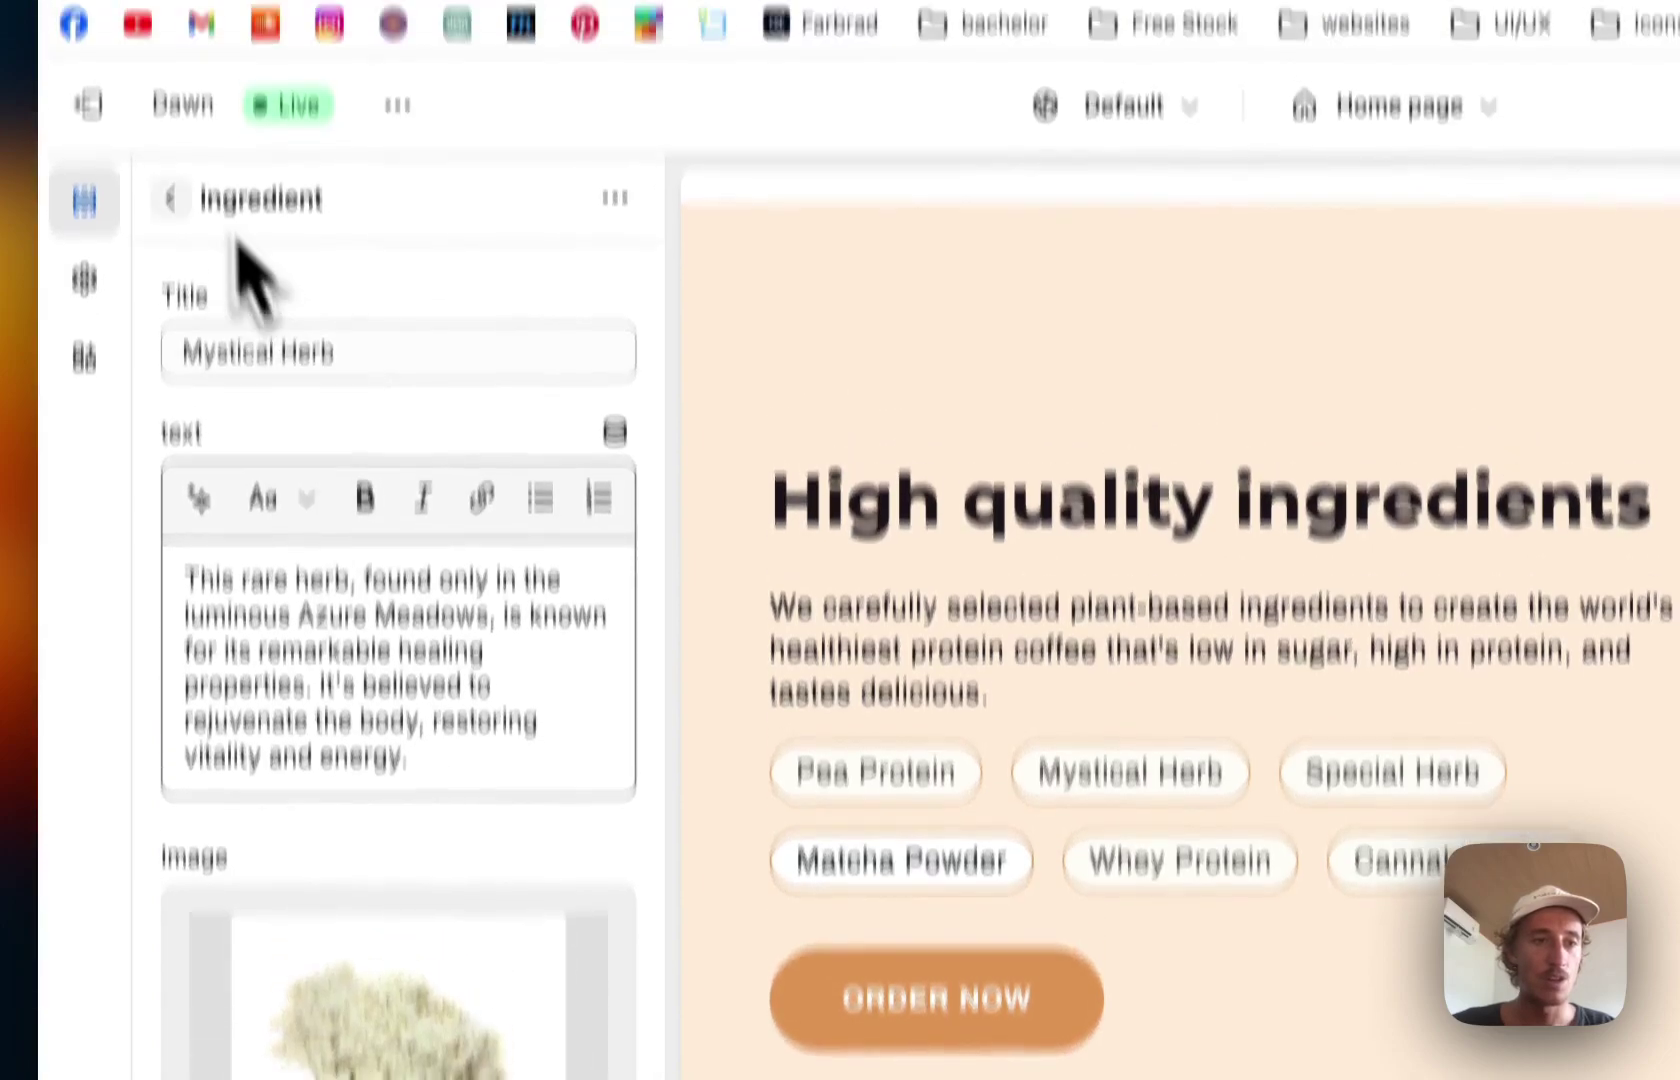
click(170, 24)
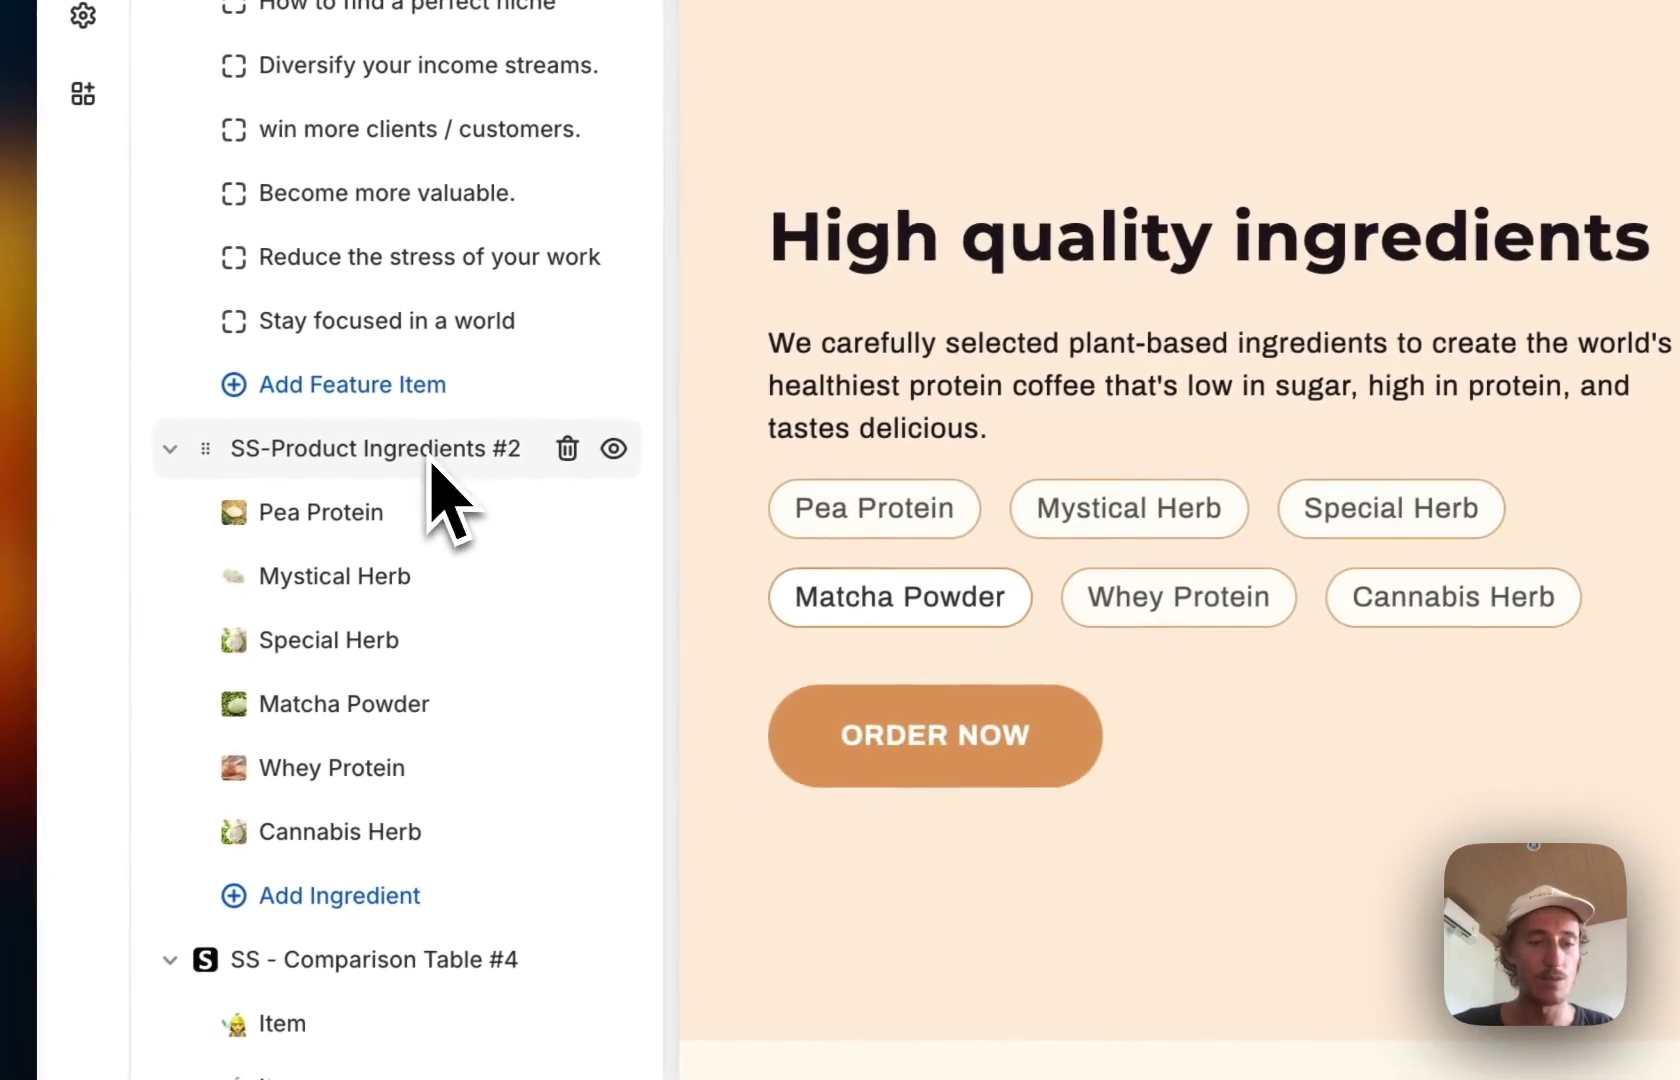
In the SS-Product Ingredients #2 settings, change the heading to 'Super food ingredients'
click(400, 478)
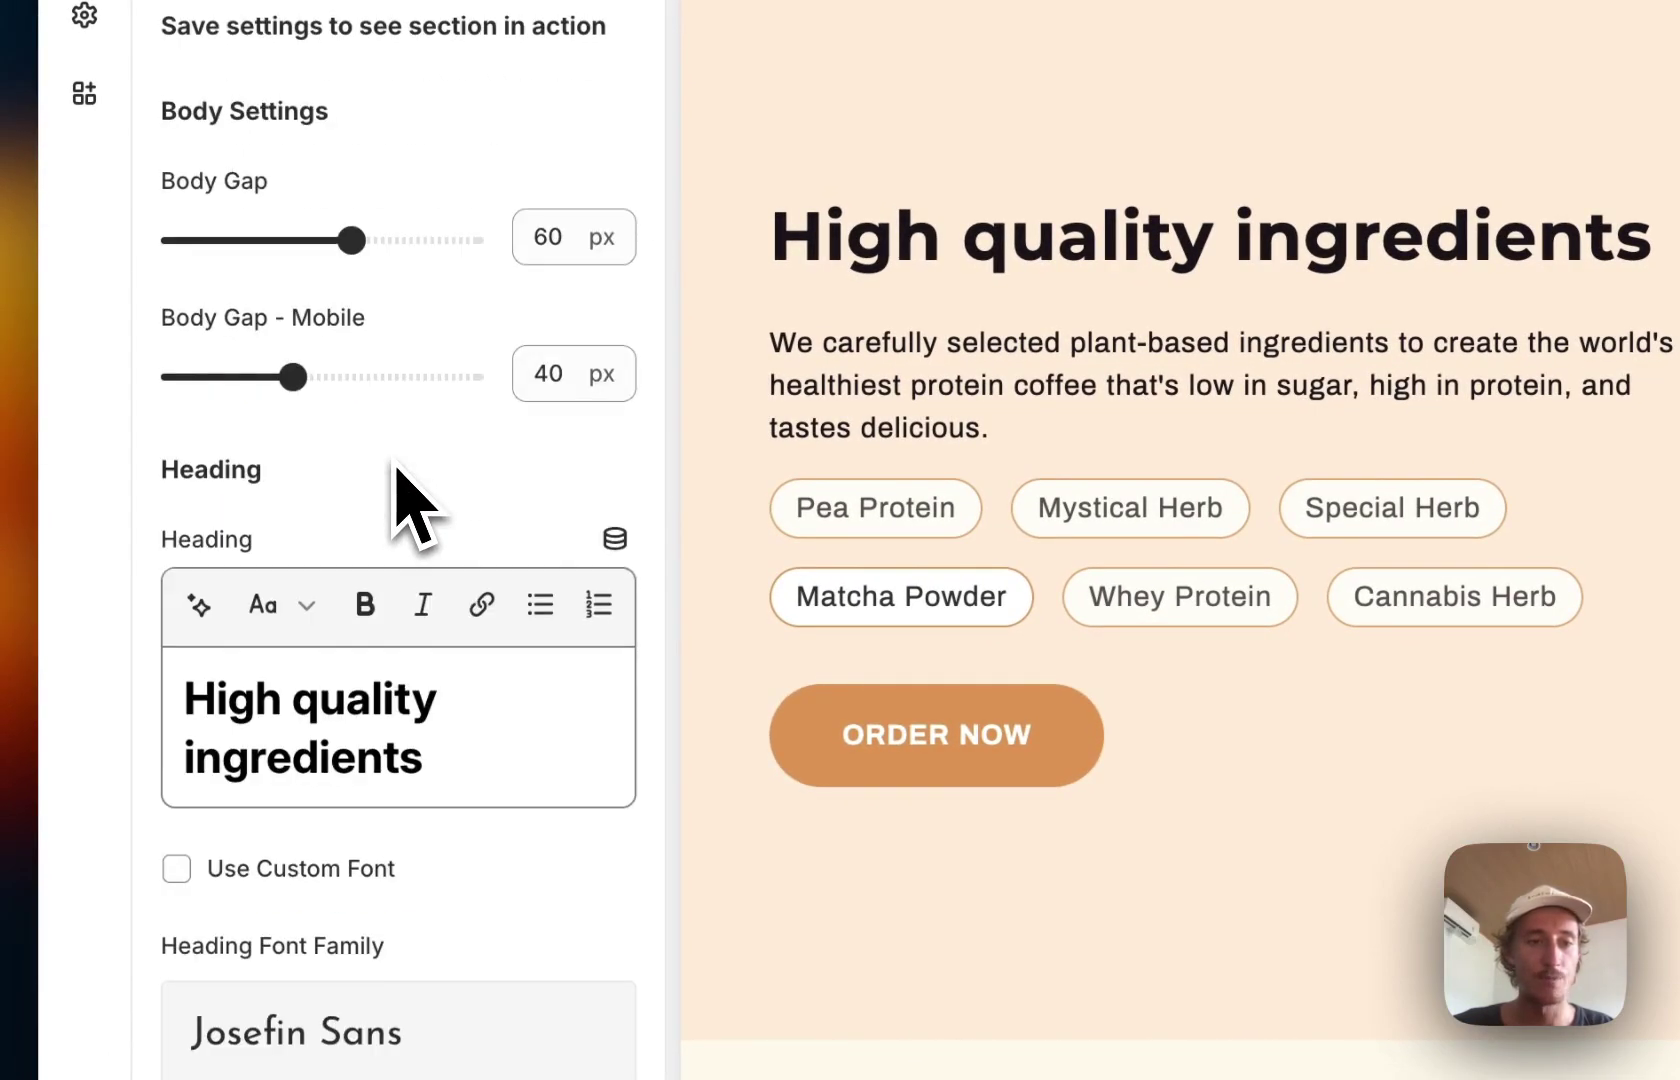
scroll(405, 490, down, 1)
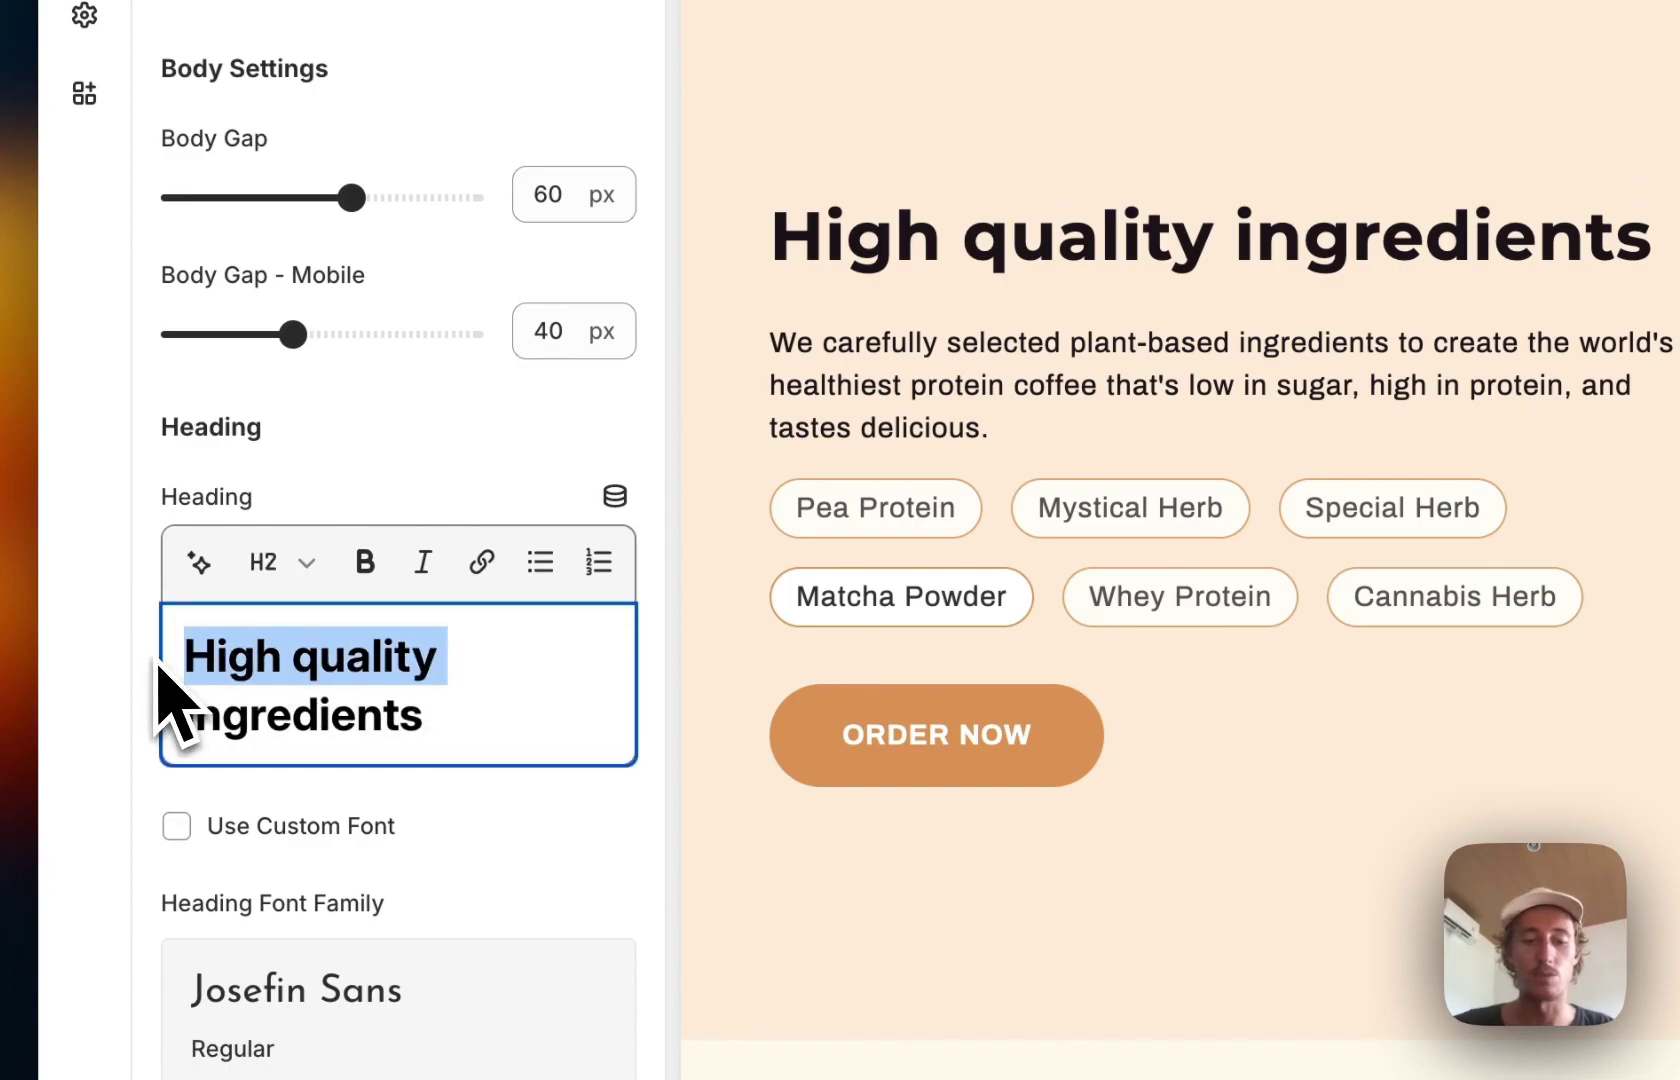
text(Su)
text(oer)
key(BackSpace)
key(BackSpace)
key(BackSpace)
text(per fo)
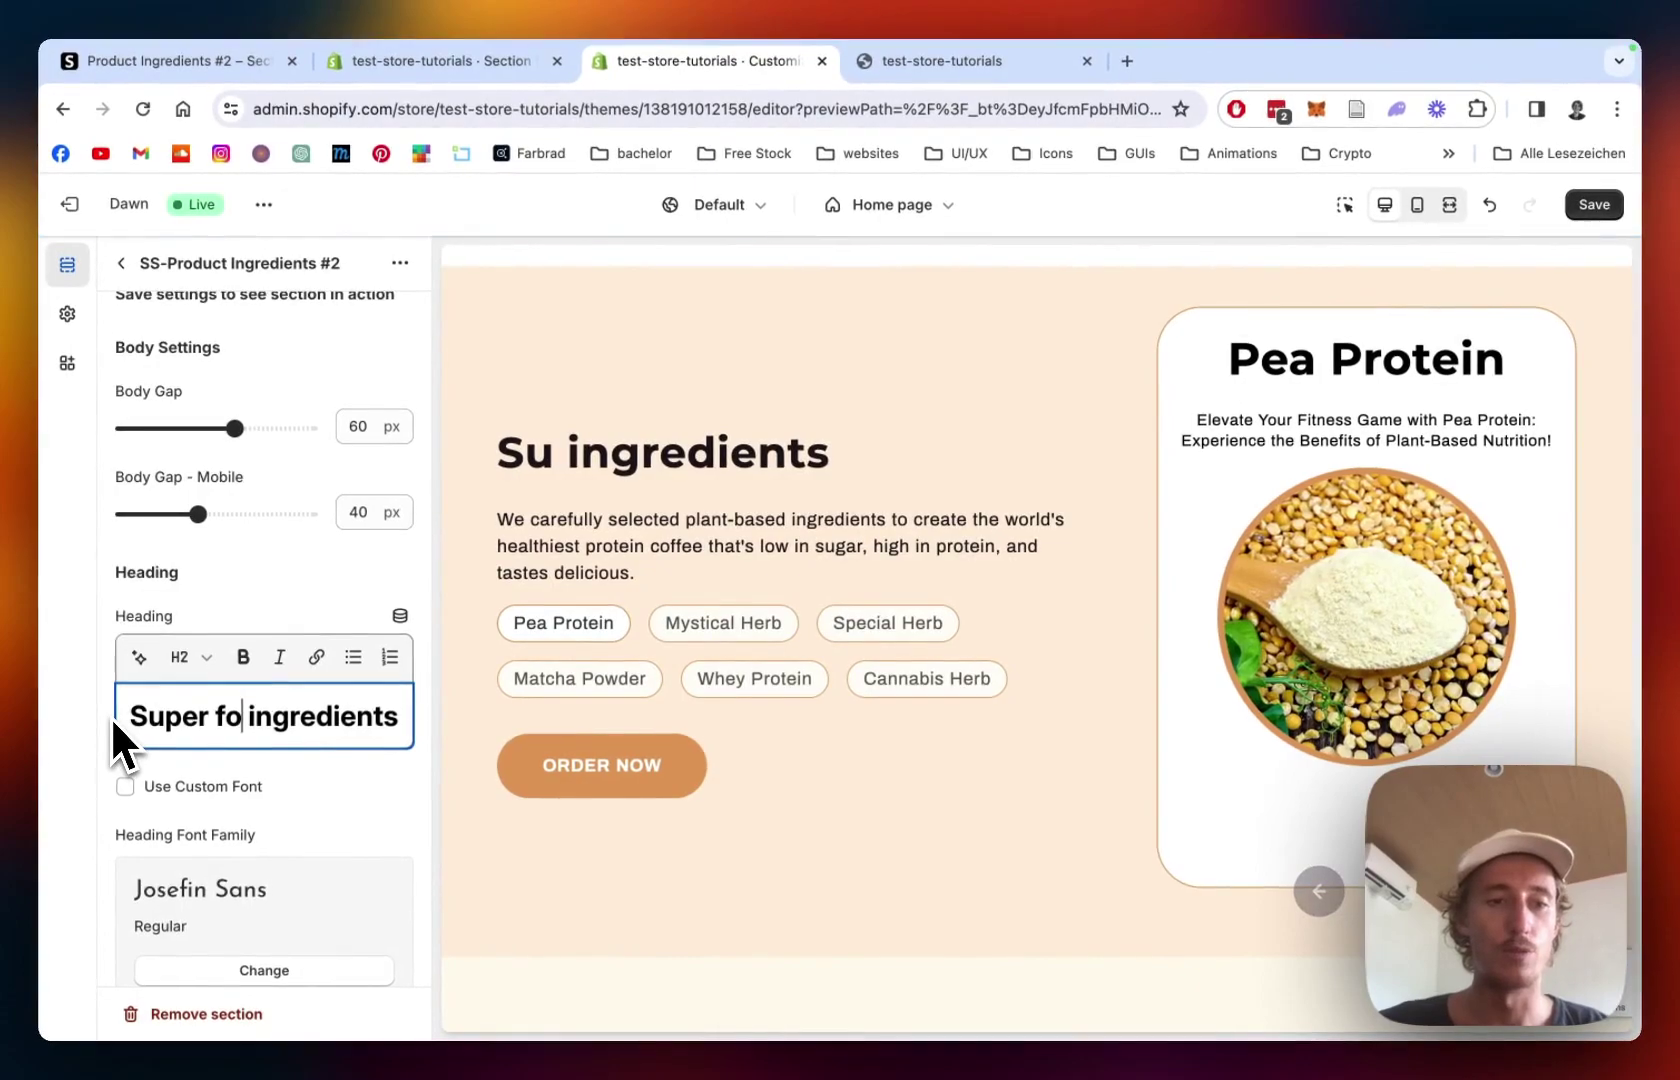
text(od)
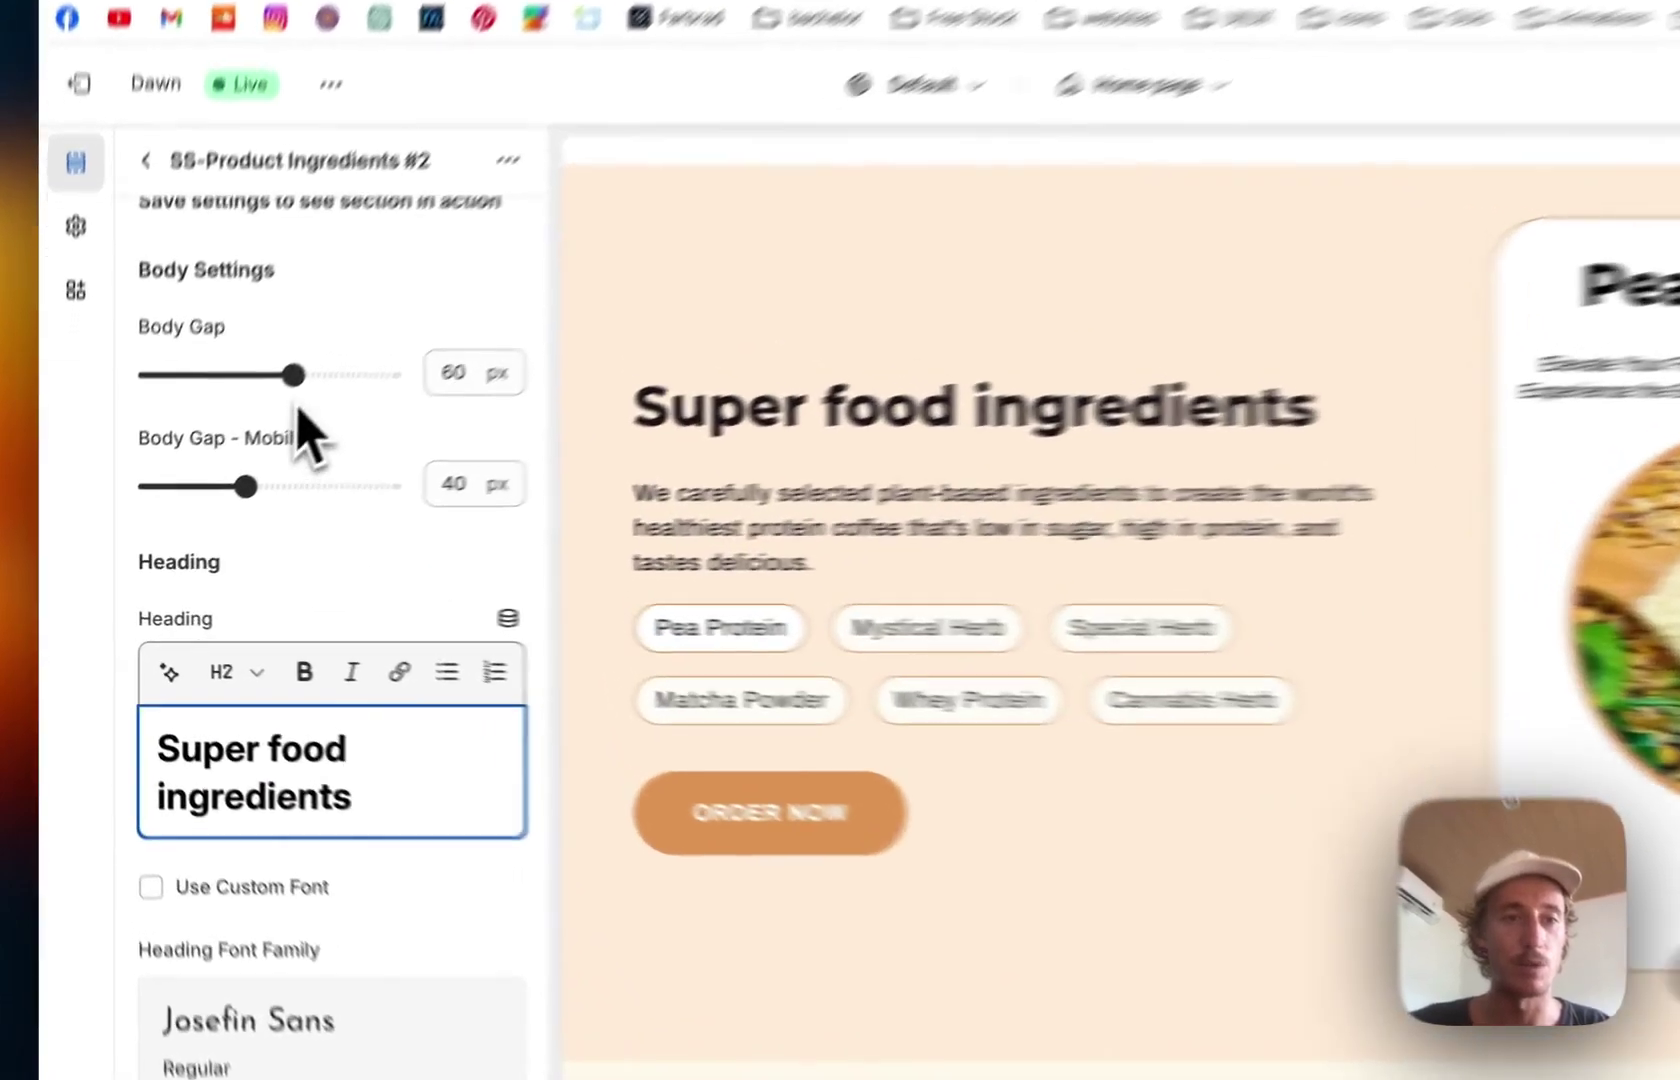
Tighten the body gap to 52 px and scroll through the remaining section settings
drag(234, 436, 226, 439)
drag(332, 350, 321, 348)
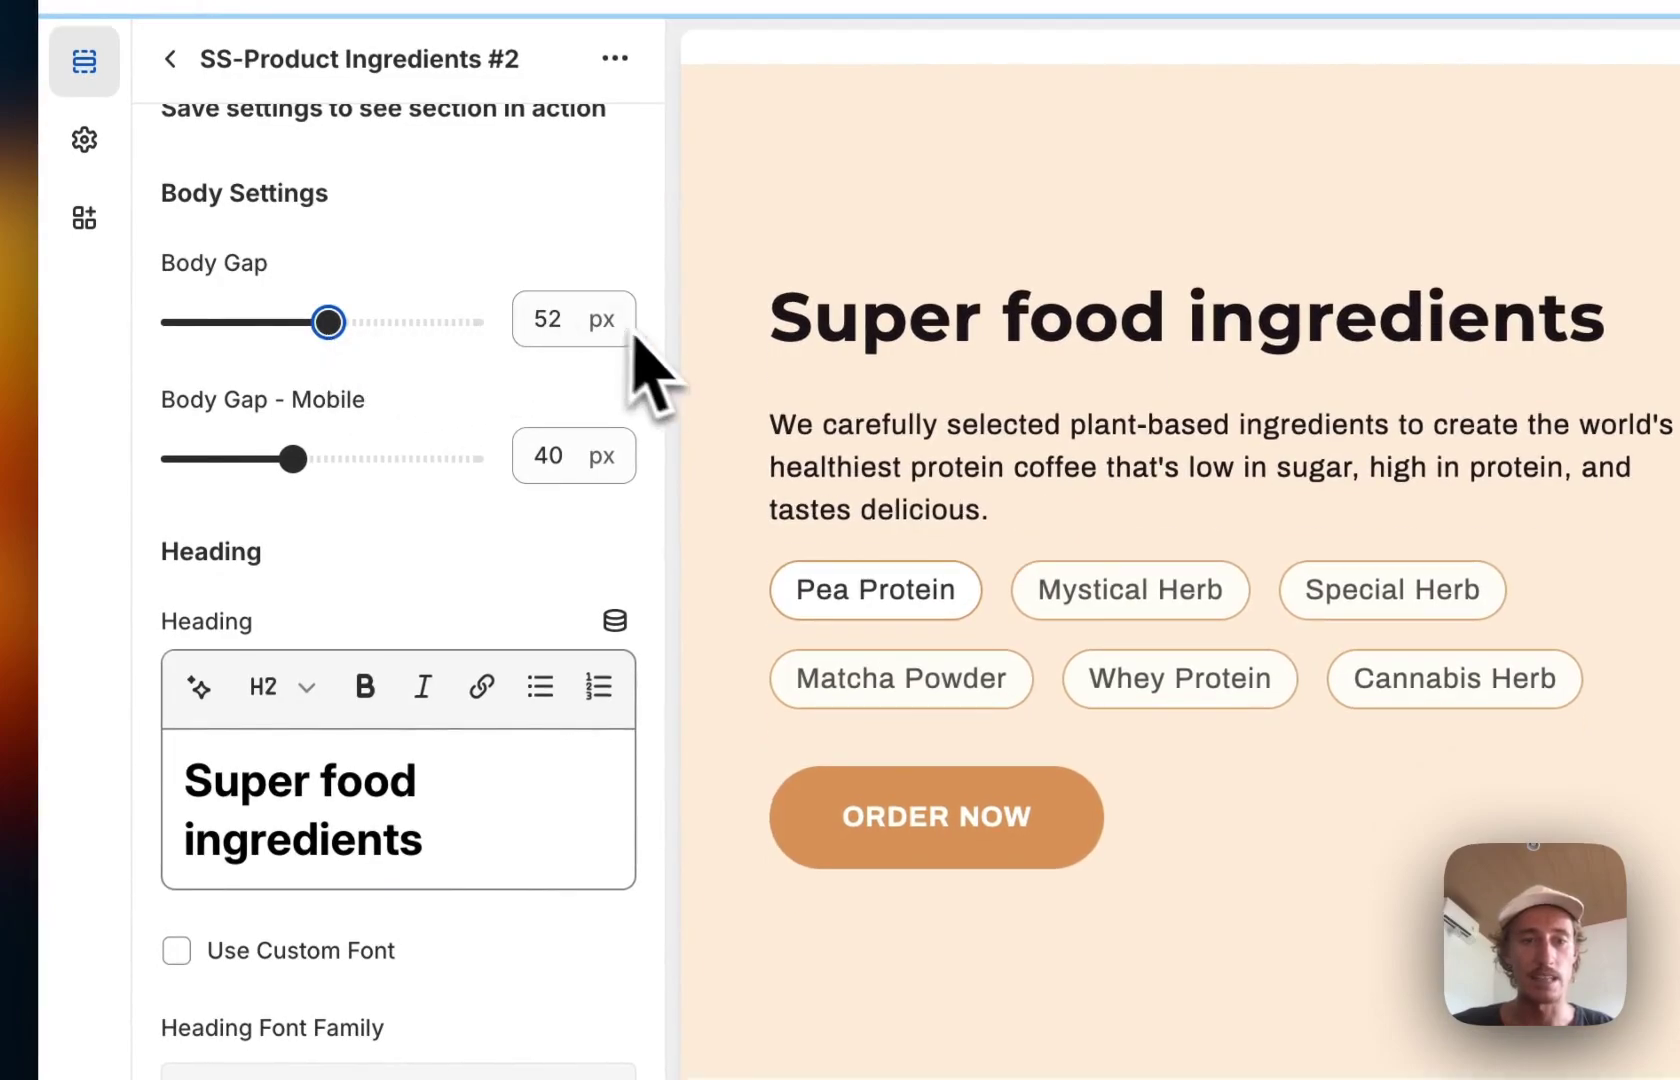
scroll(570, 385, down, 7)
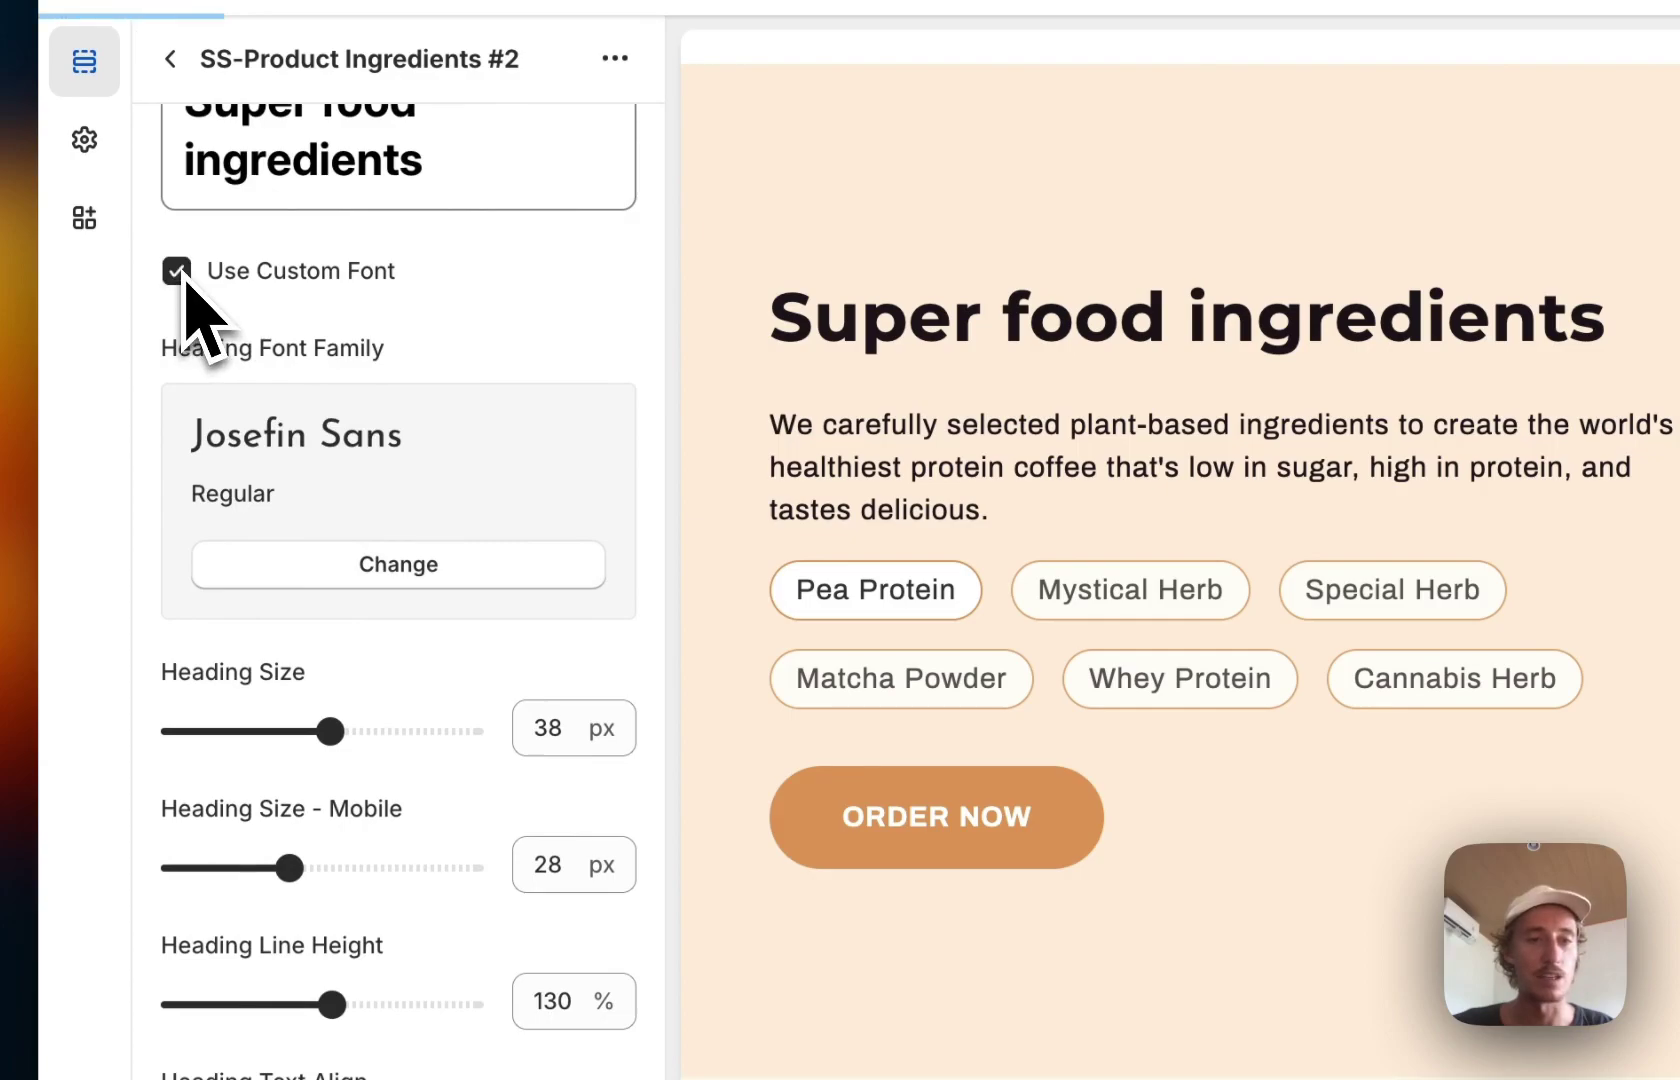
scroll(337, 487, down, 2)
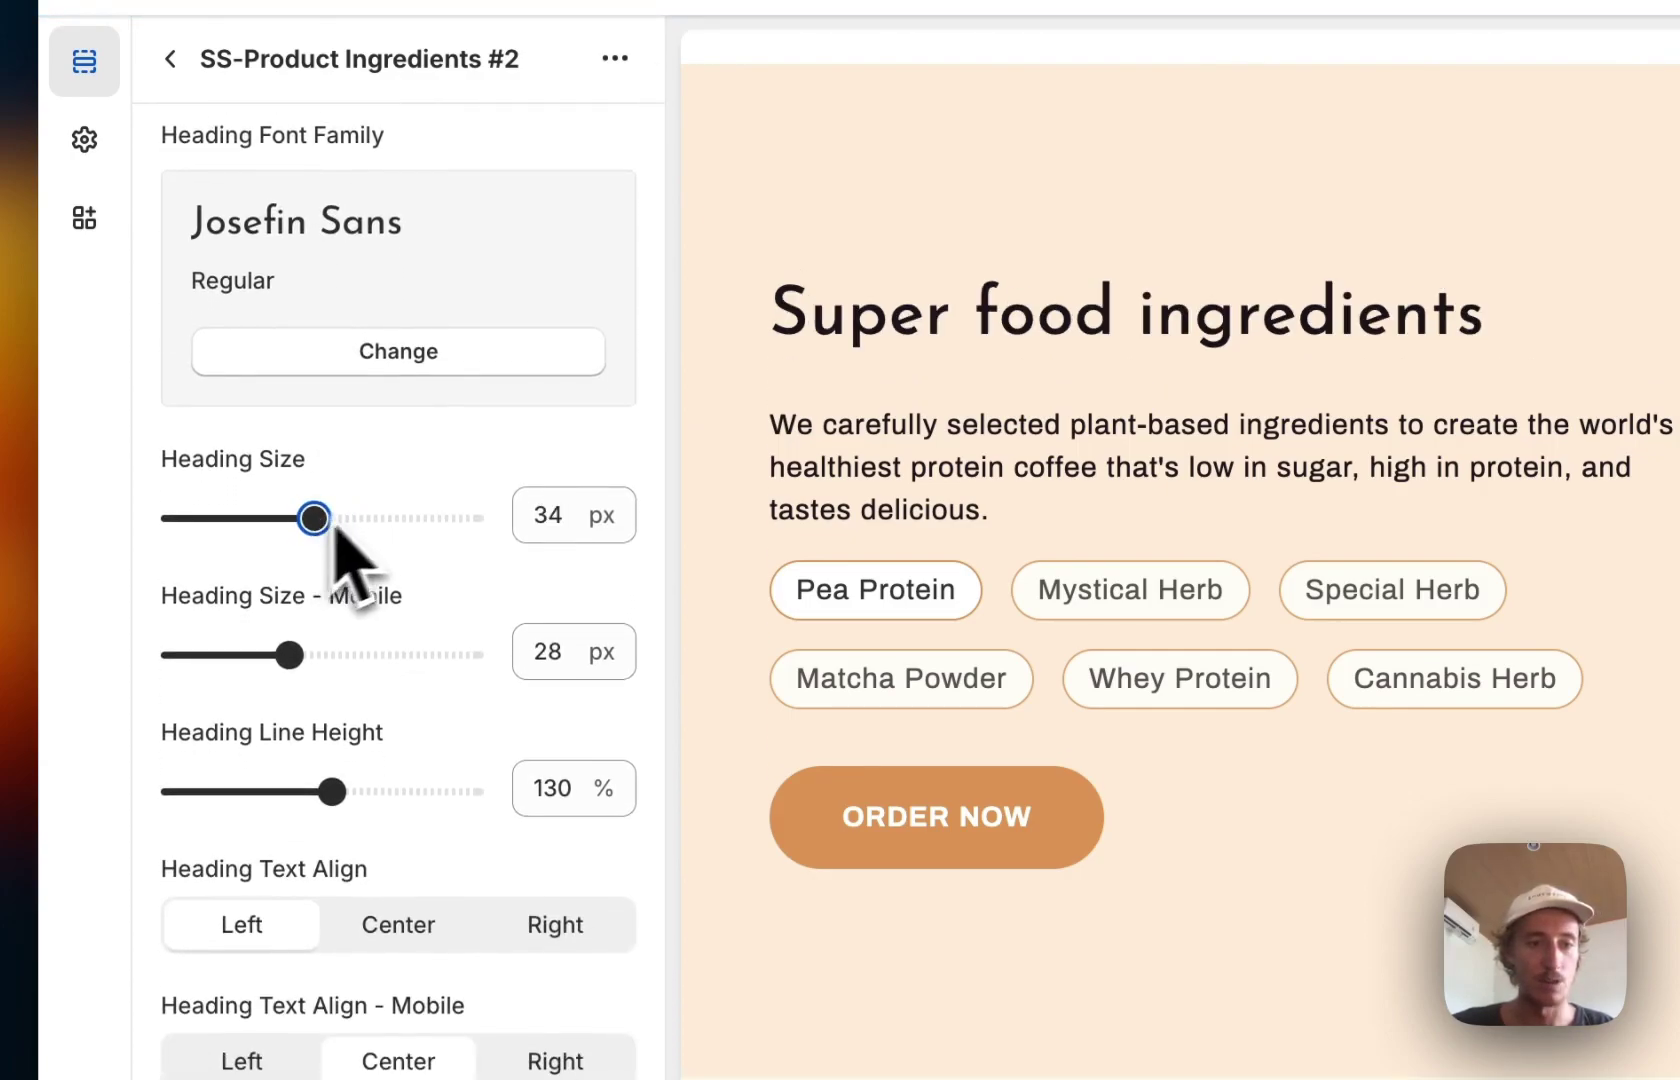
scroll(405, 510, down, 1)
scroll(445, 560, down, 10)
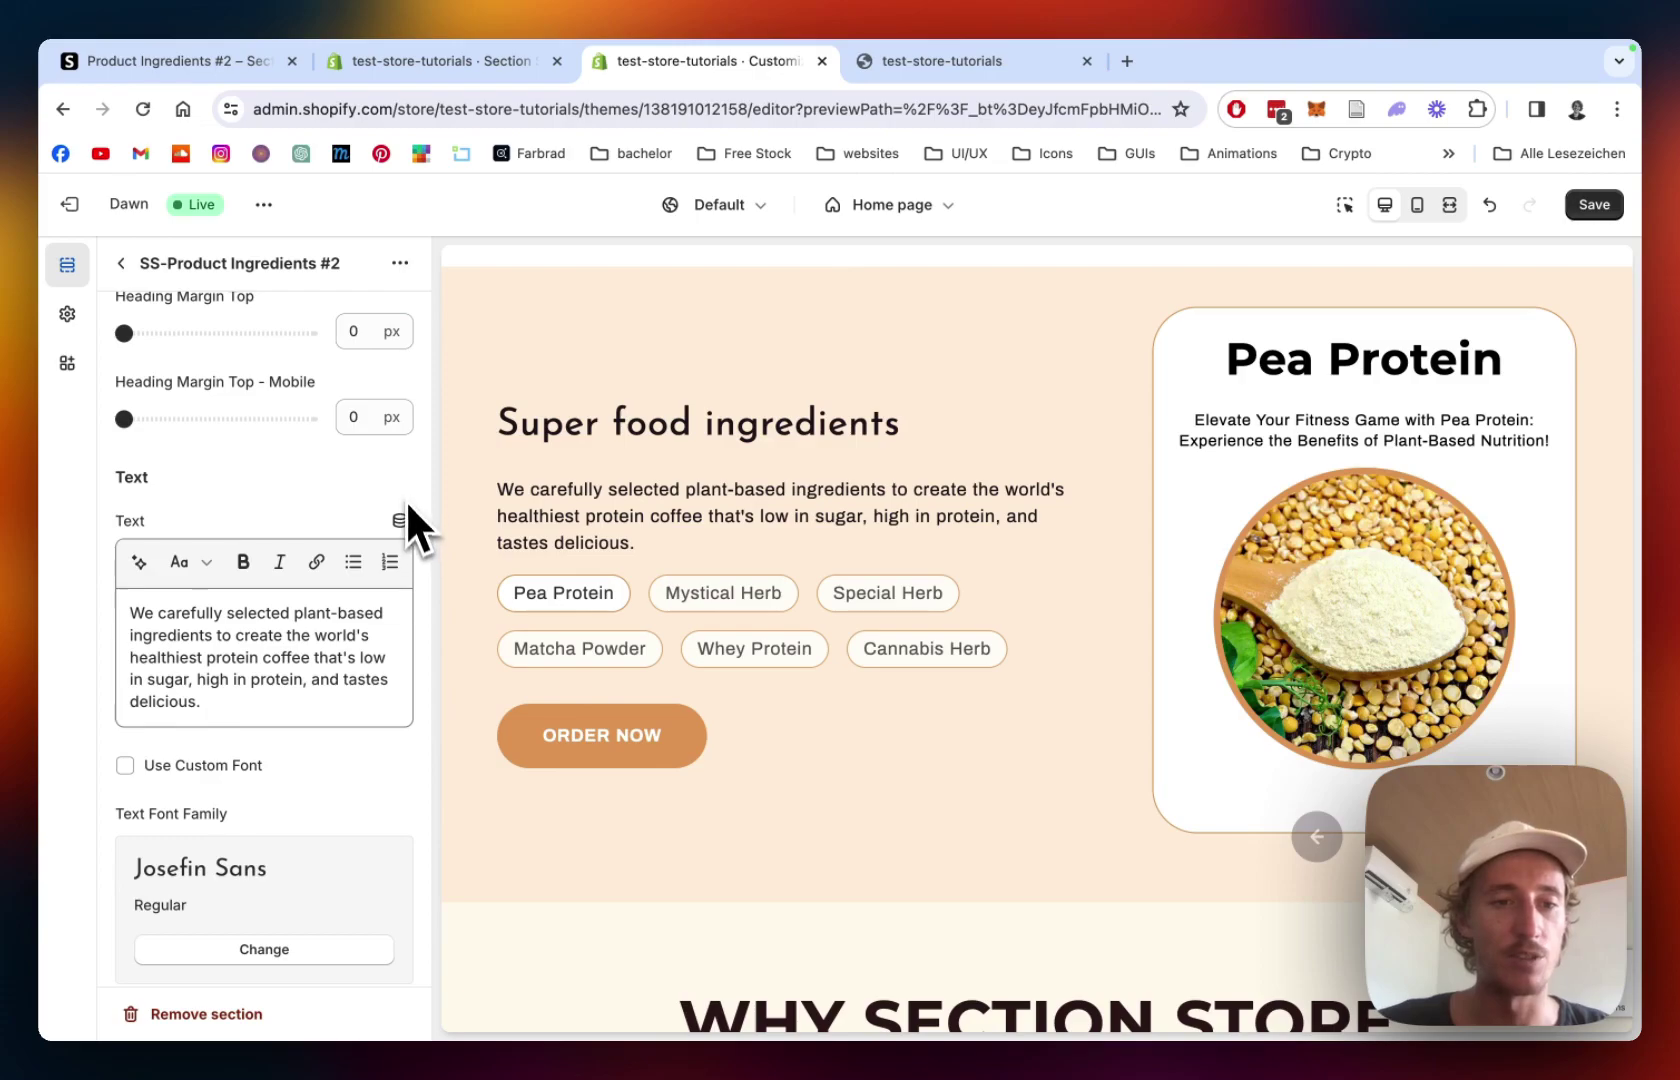
scroll(416, 486, down, 3)
scroll(416, 486, down, 3)
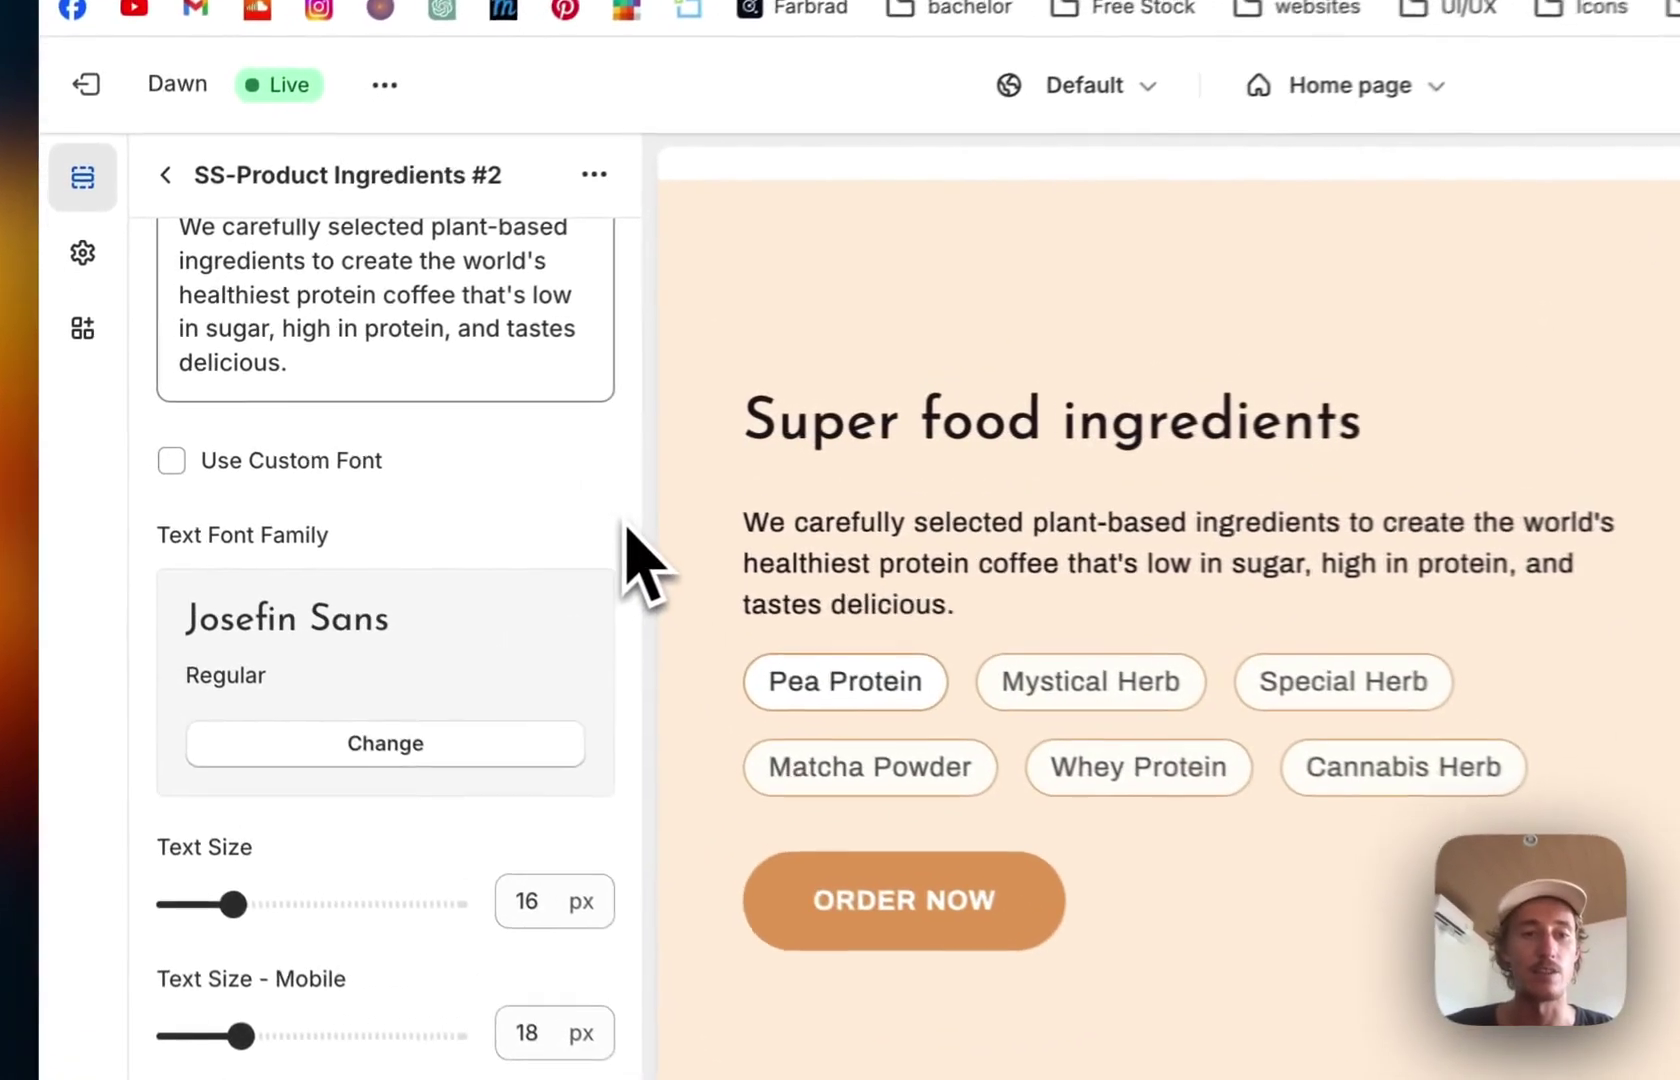
scroll(458, 496, down, 5)
scroll(650, 535, down, 5)
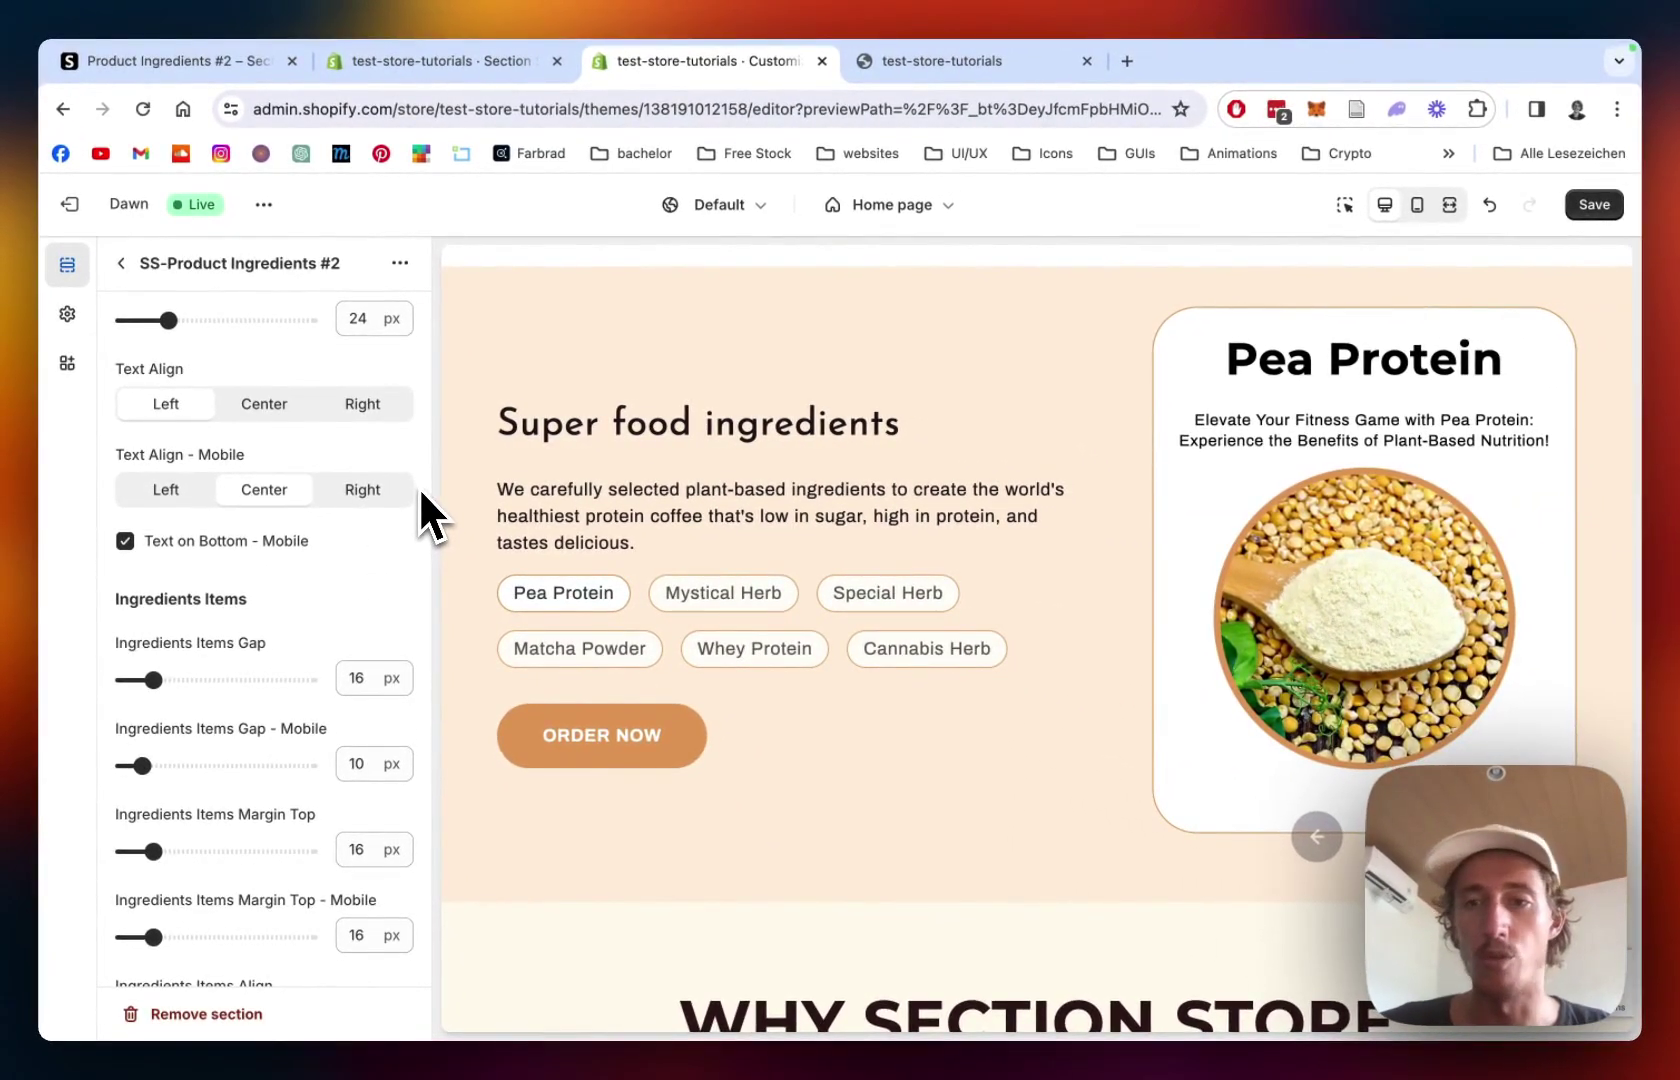
scroll(1096, 530, up, 1)
scroll(1084, 545, down, 1)
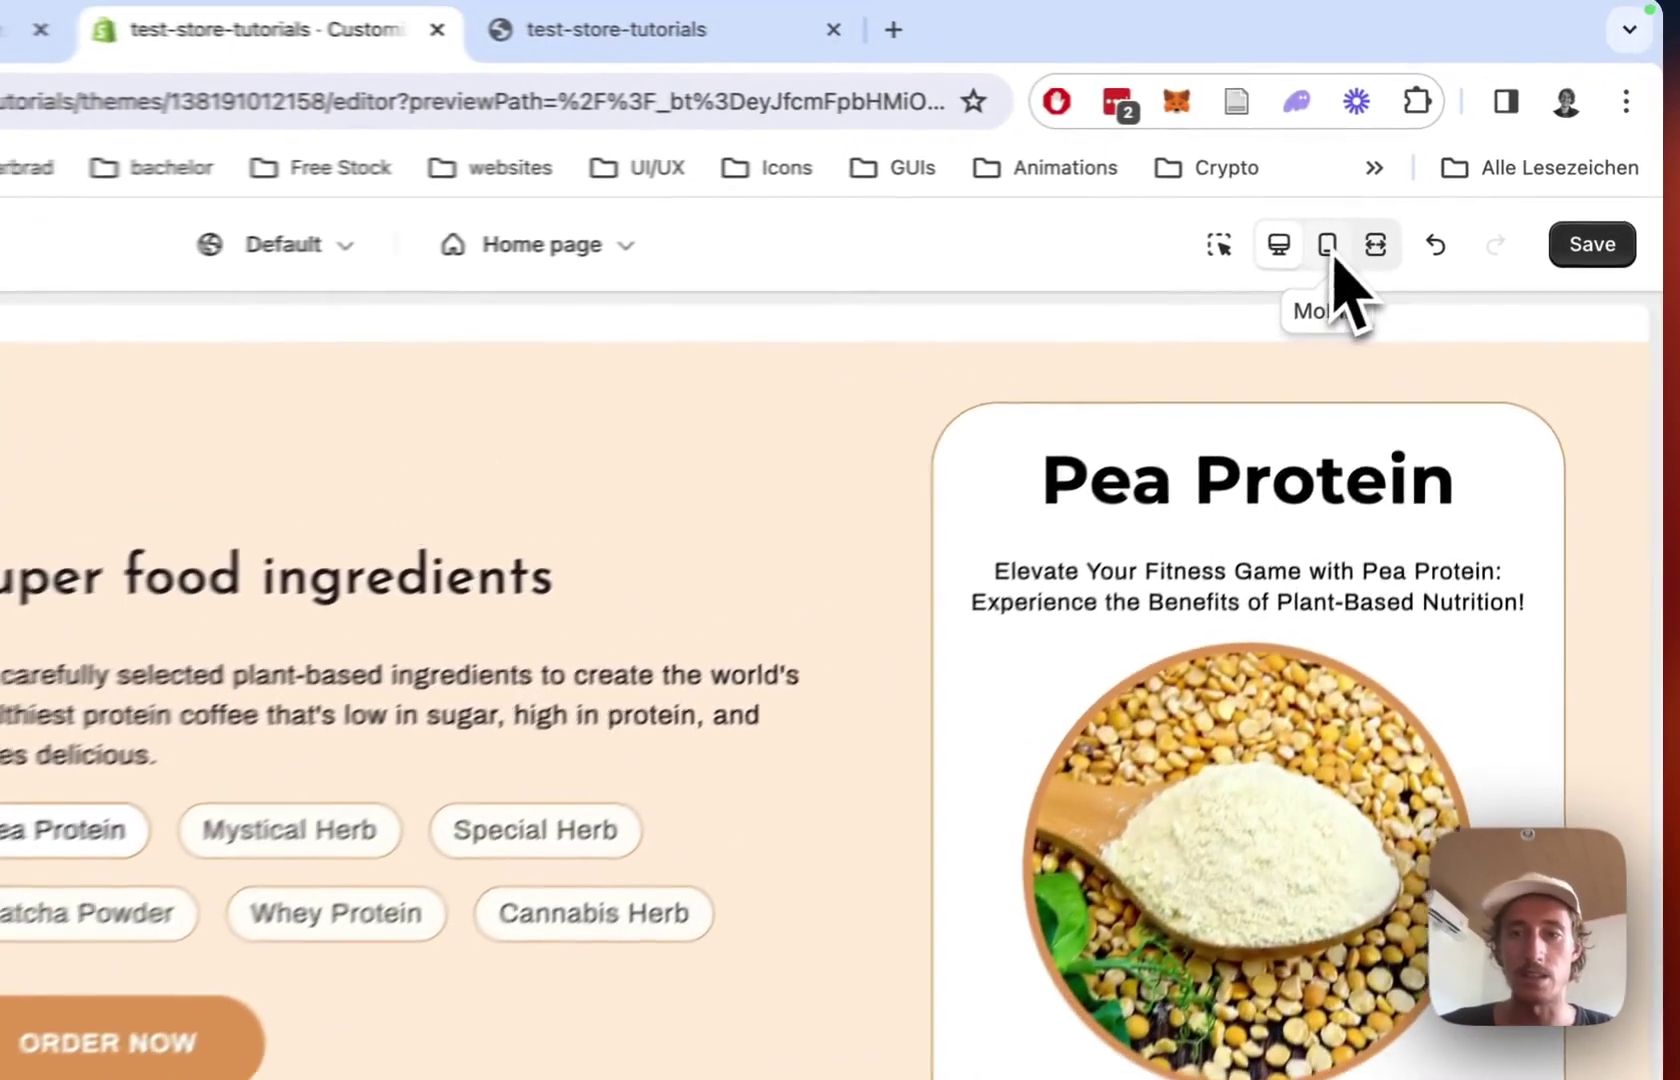
click(1330, 250)
scroll(690, 700, down, 6)
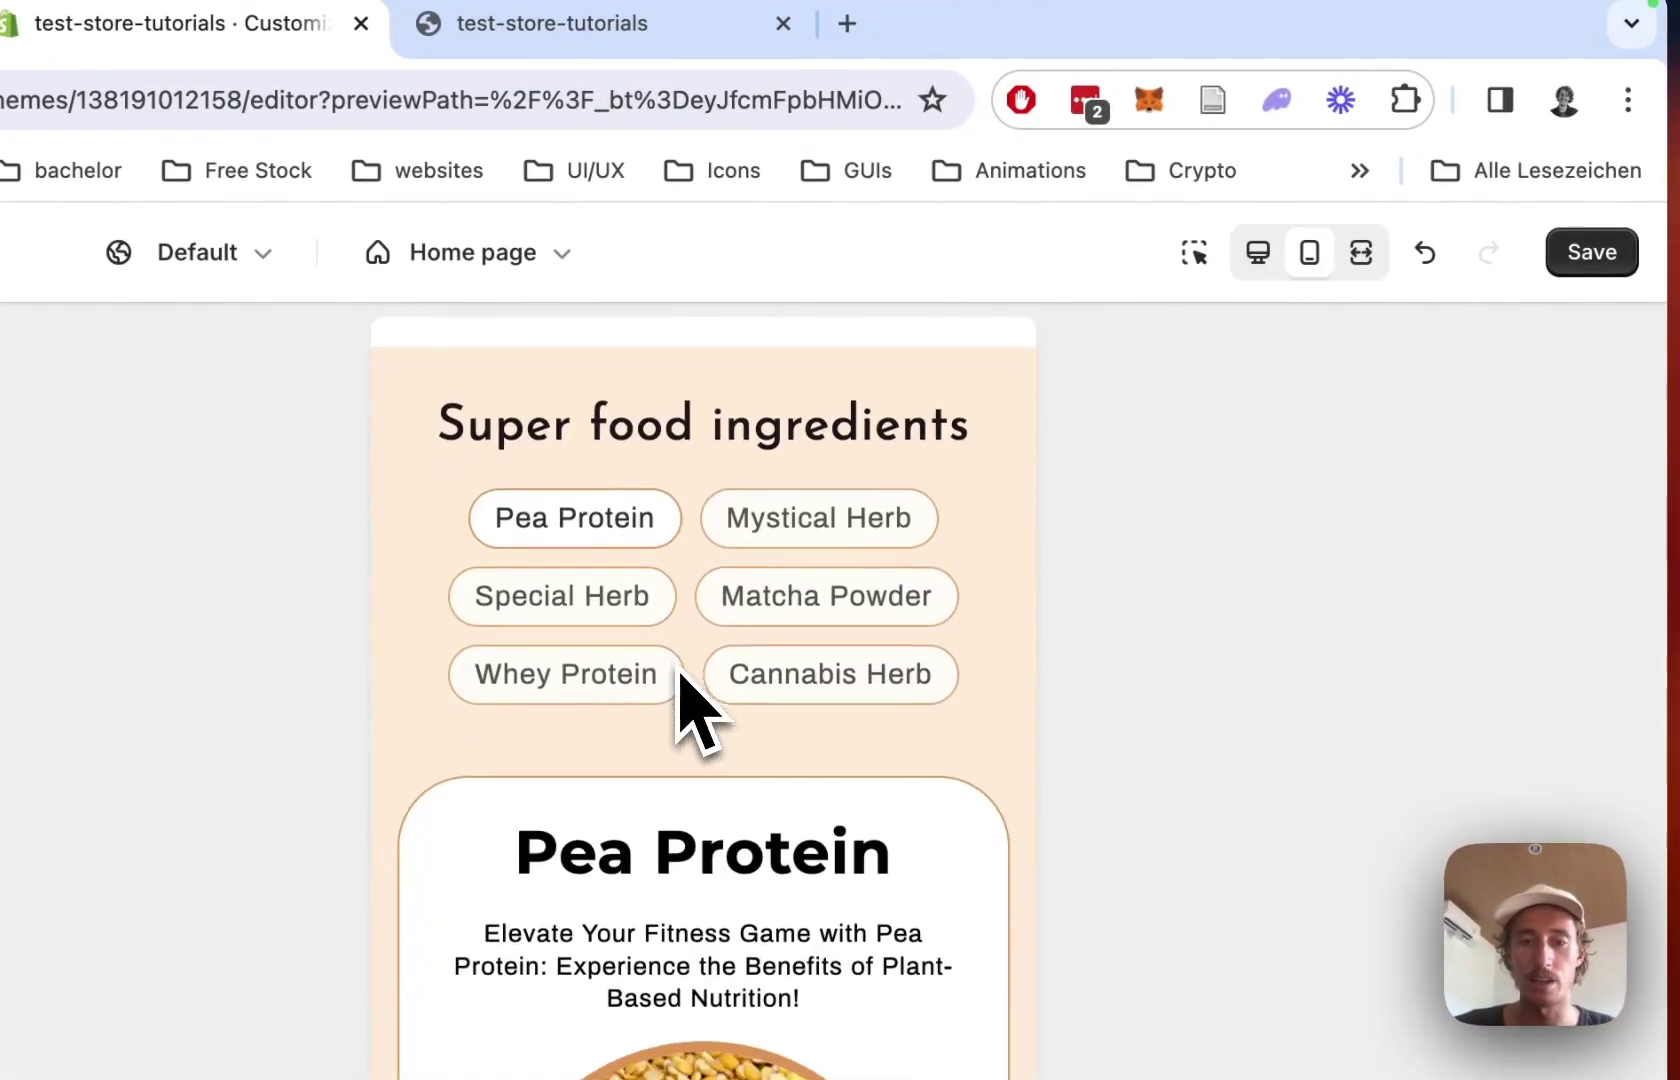
scroll(700, 710, up, 1)
scroll(700, 720, down, 1)
scroll(745, 640, up, 1)
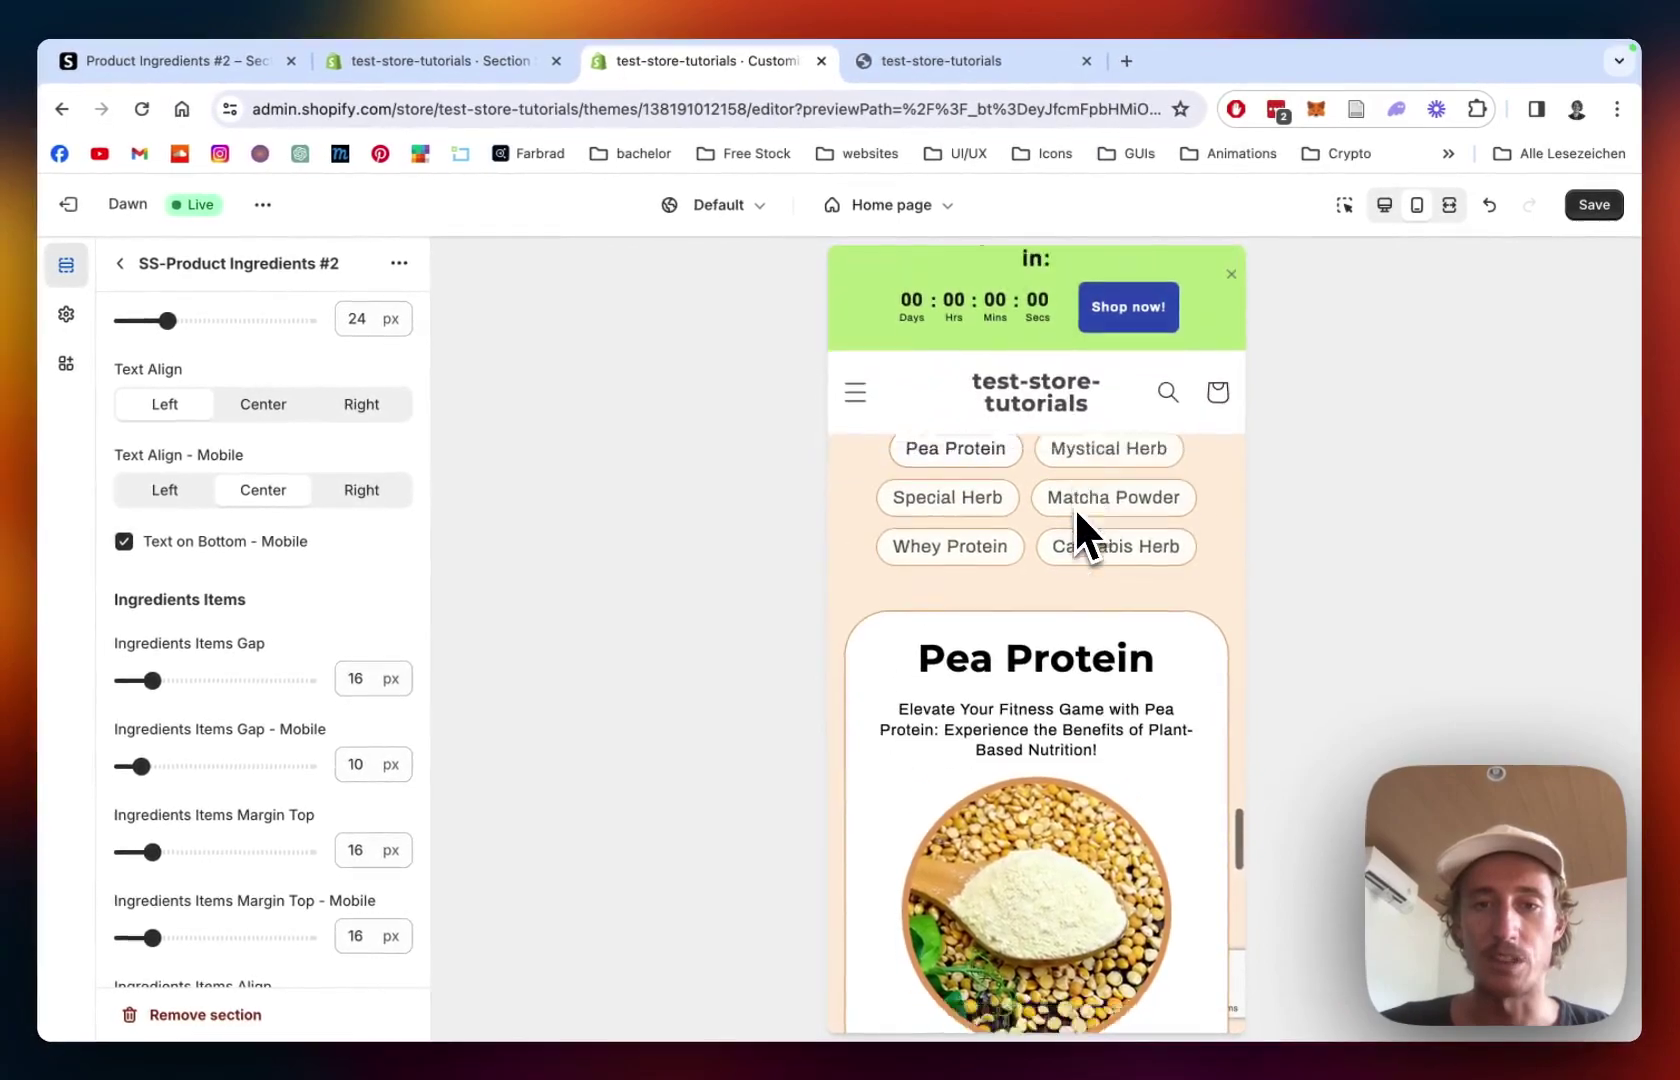
scroll(1074, 507, down, 1)
scroll(1000, 470, down, 3)
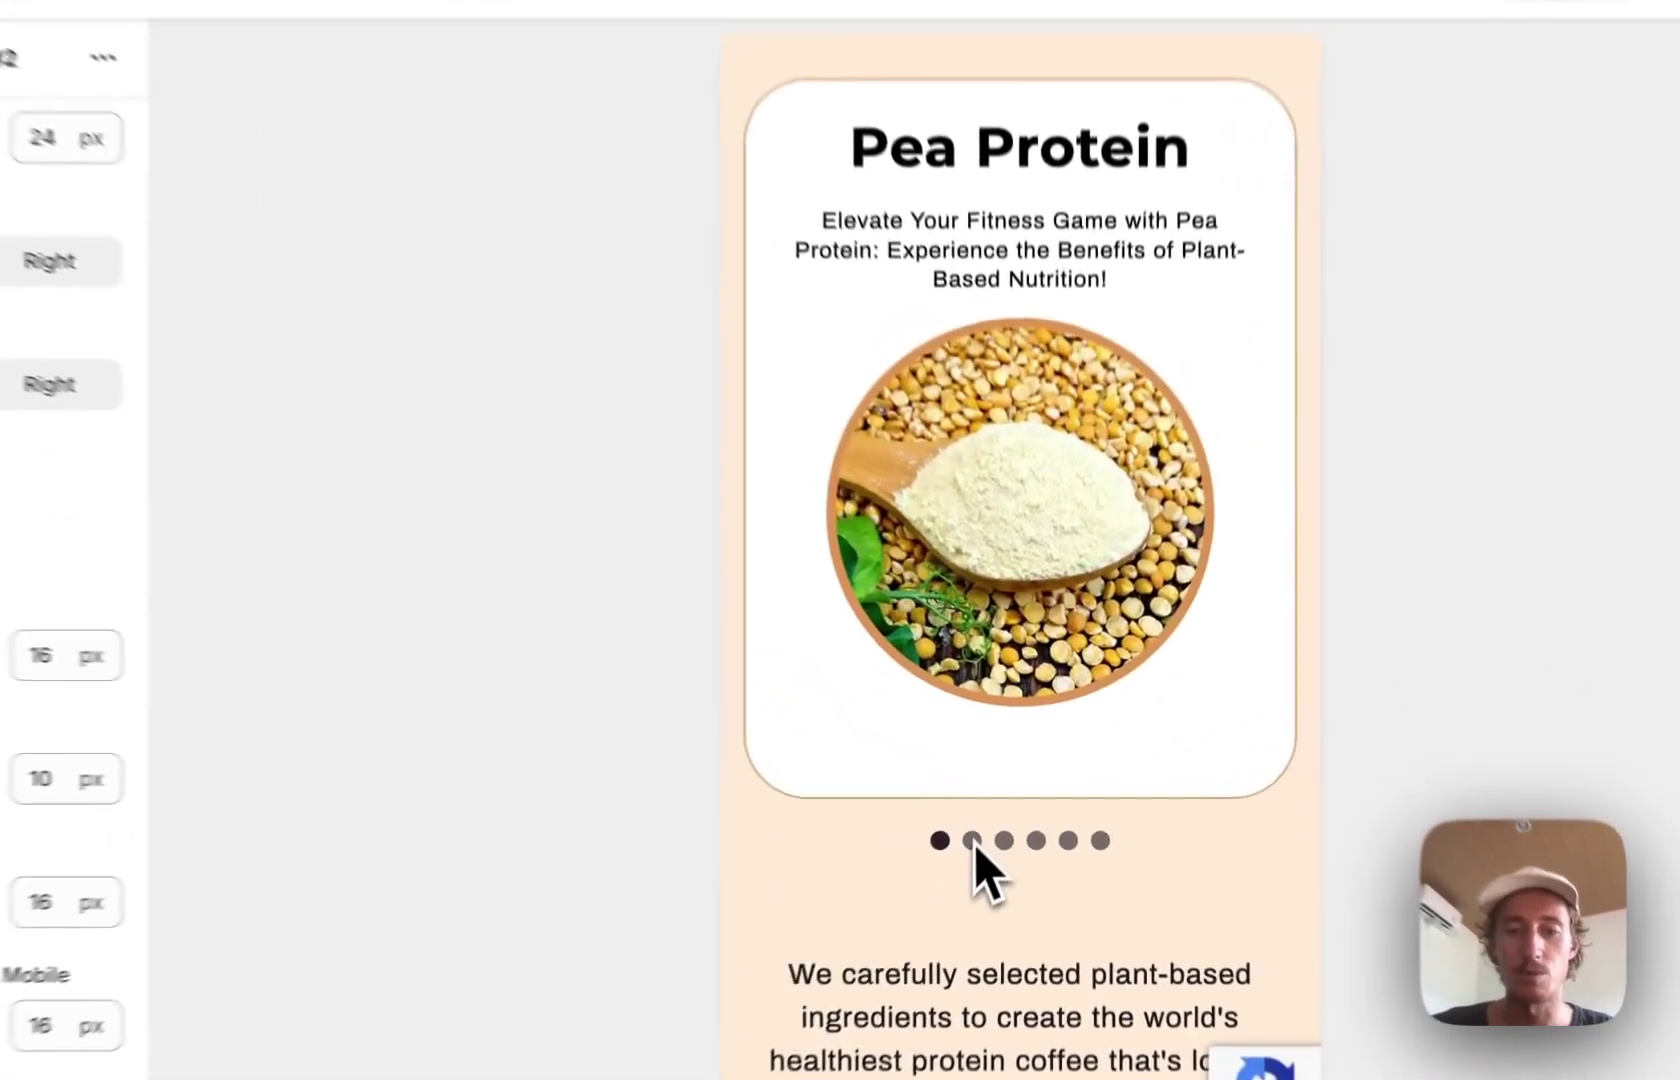
click(1003, 806)
drag(1190, 565, 683, 450)
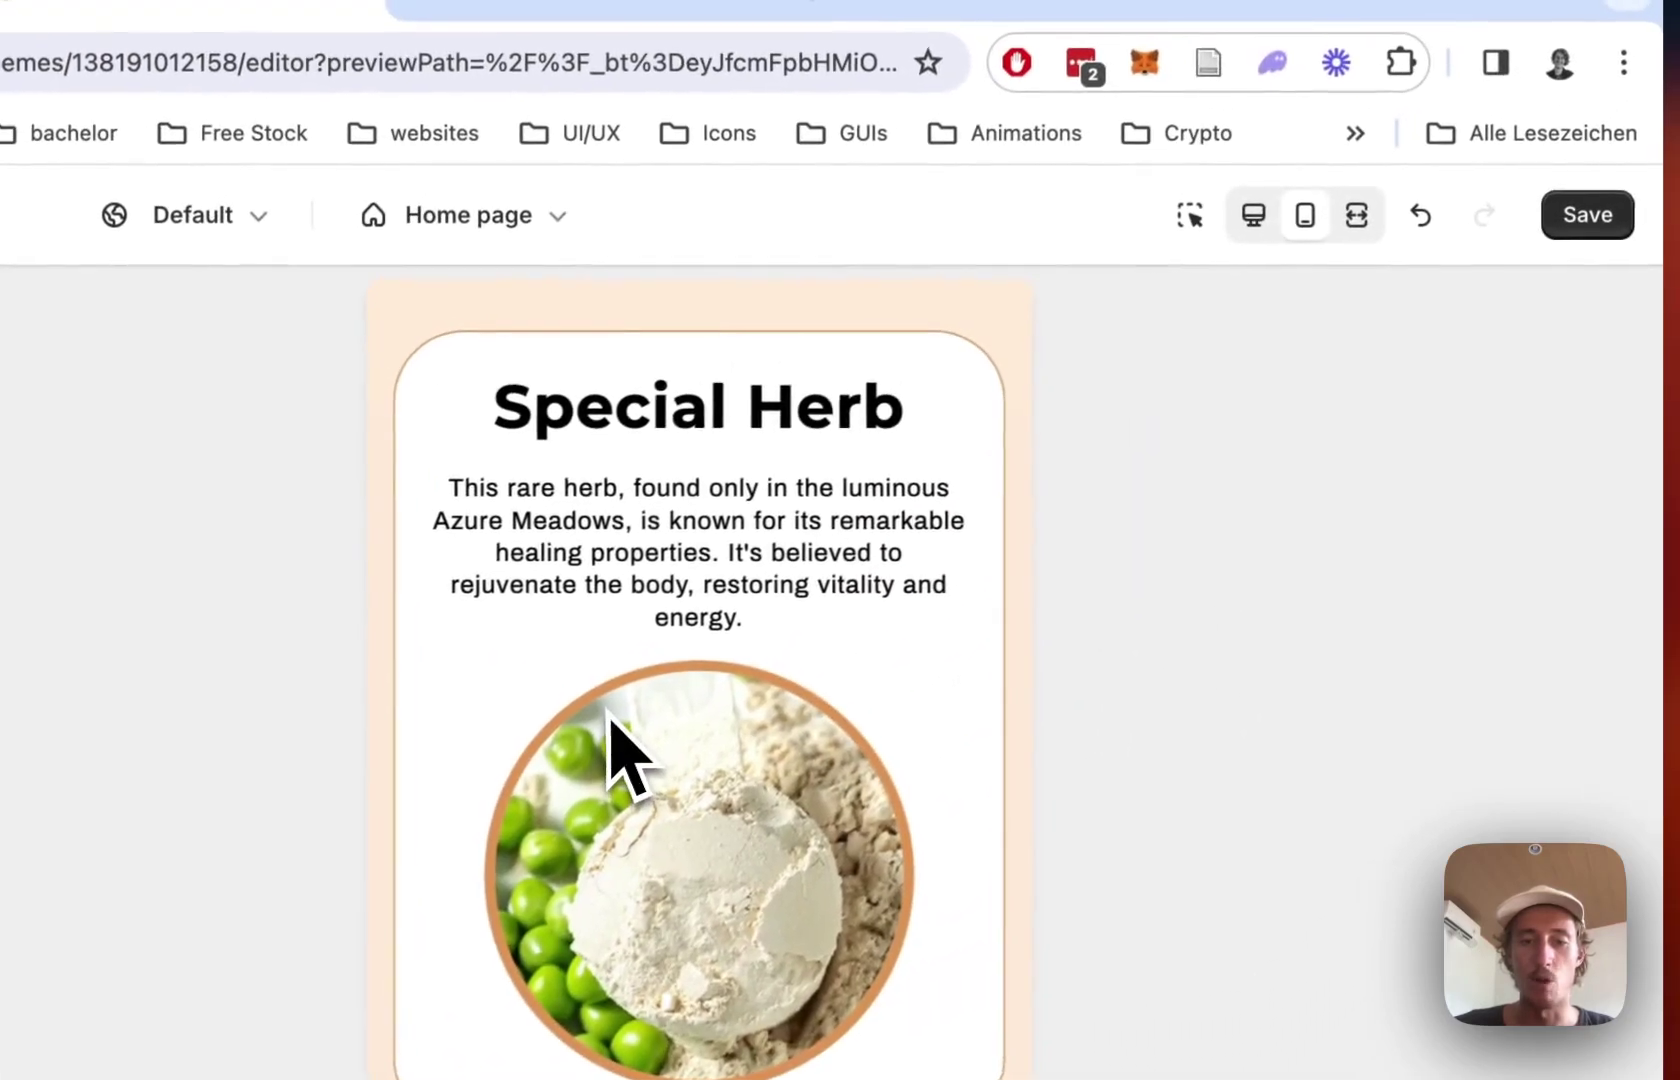
scroll(610, 755, down, 4)
scroll(608, 725, up, 10)
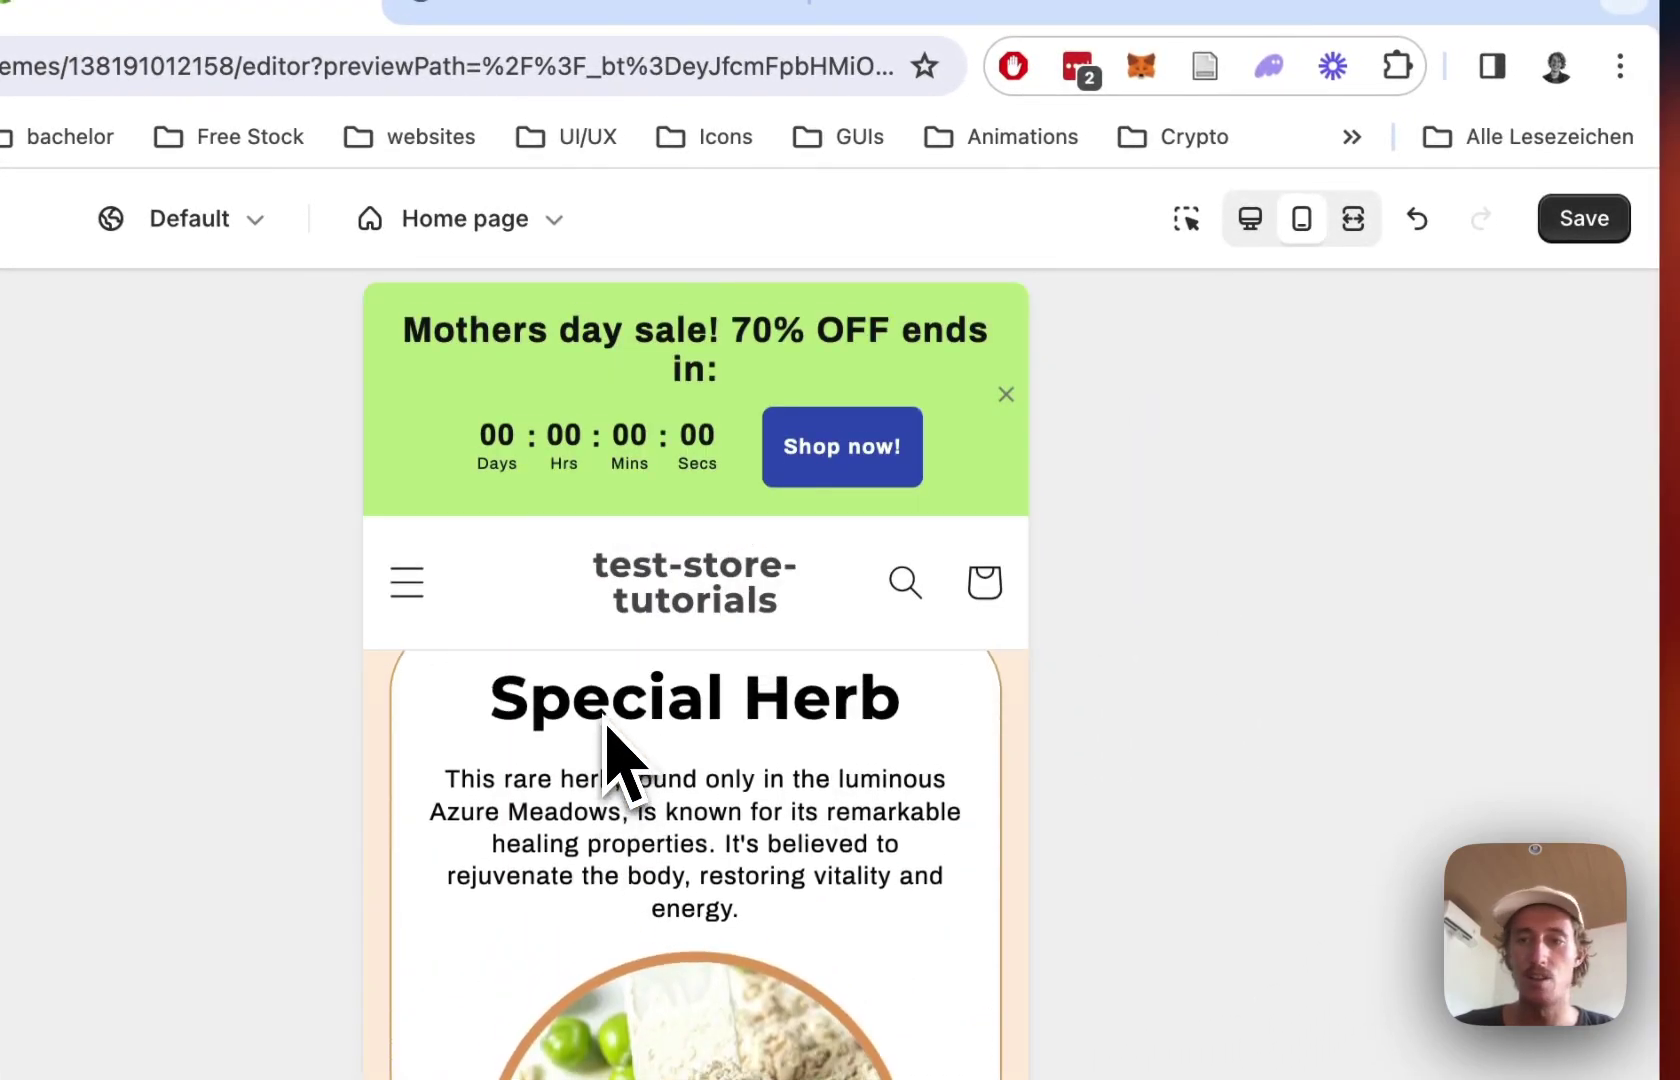
click(1251, 238)
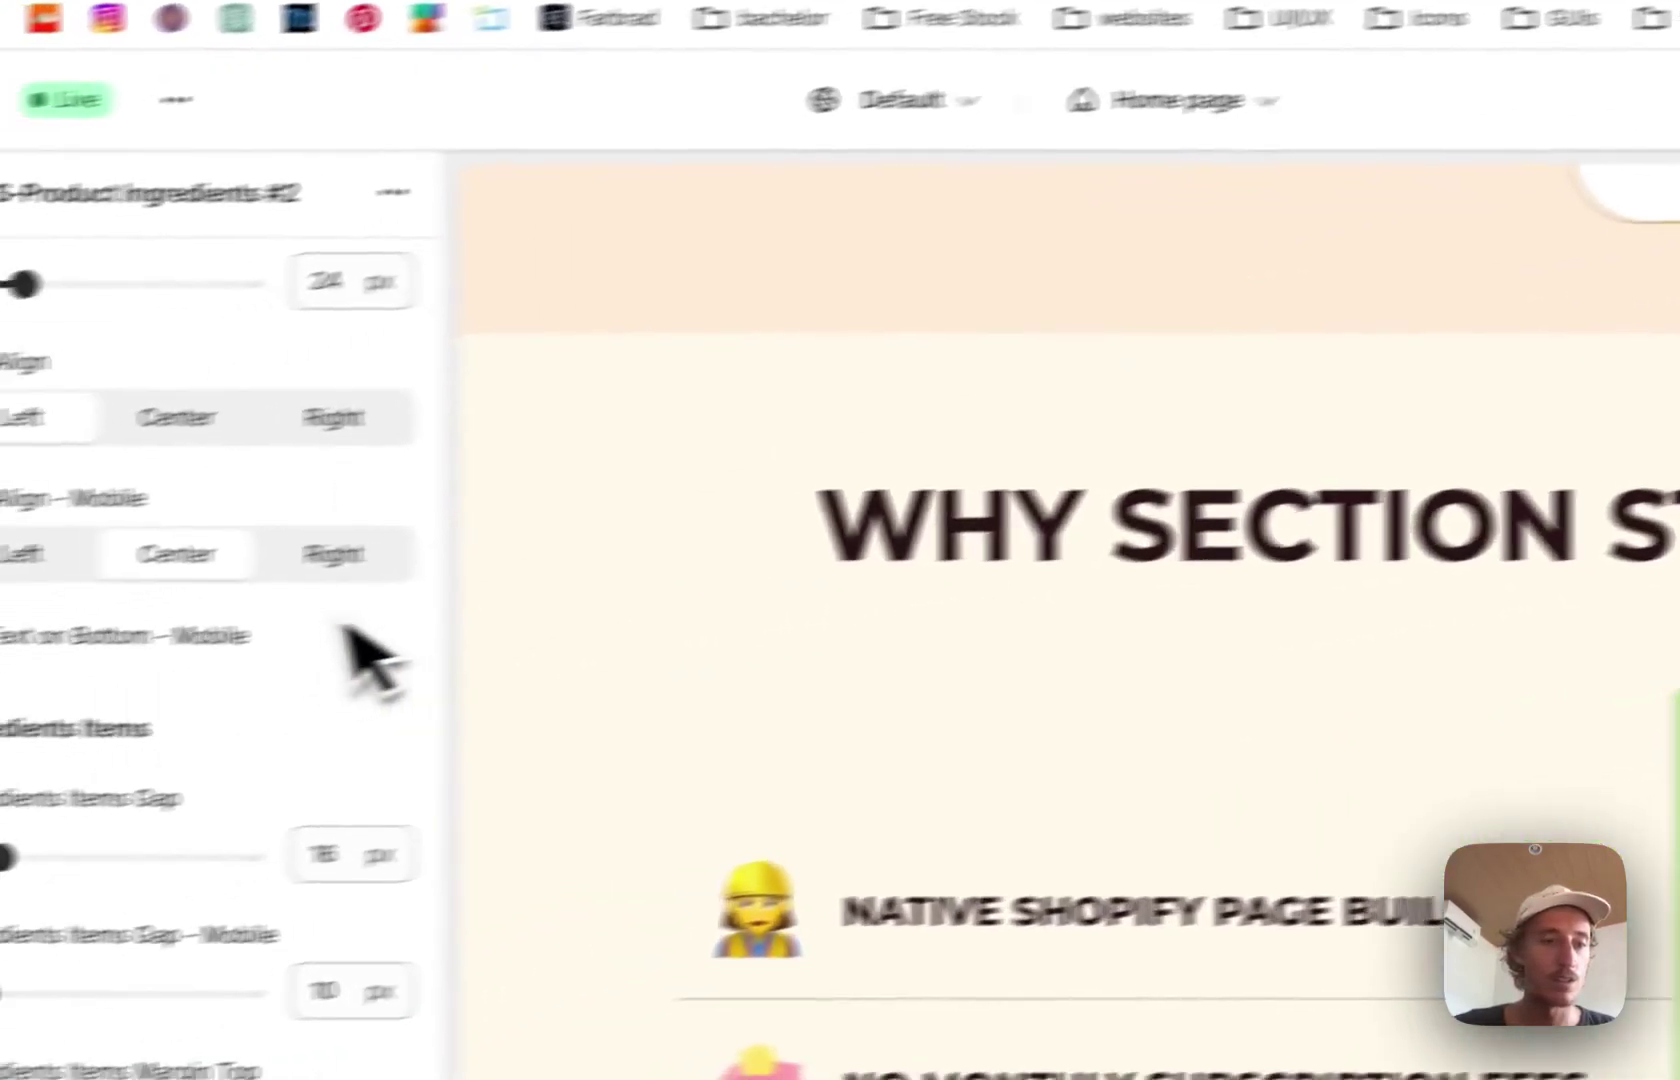
Set the ORDER NOW button URL to the Chevron product from the Products list
scroll(450, 605, down, 6)
scroll(450, 605, down, 8)
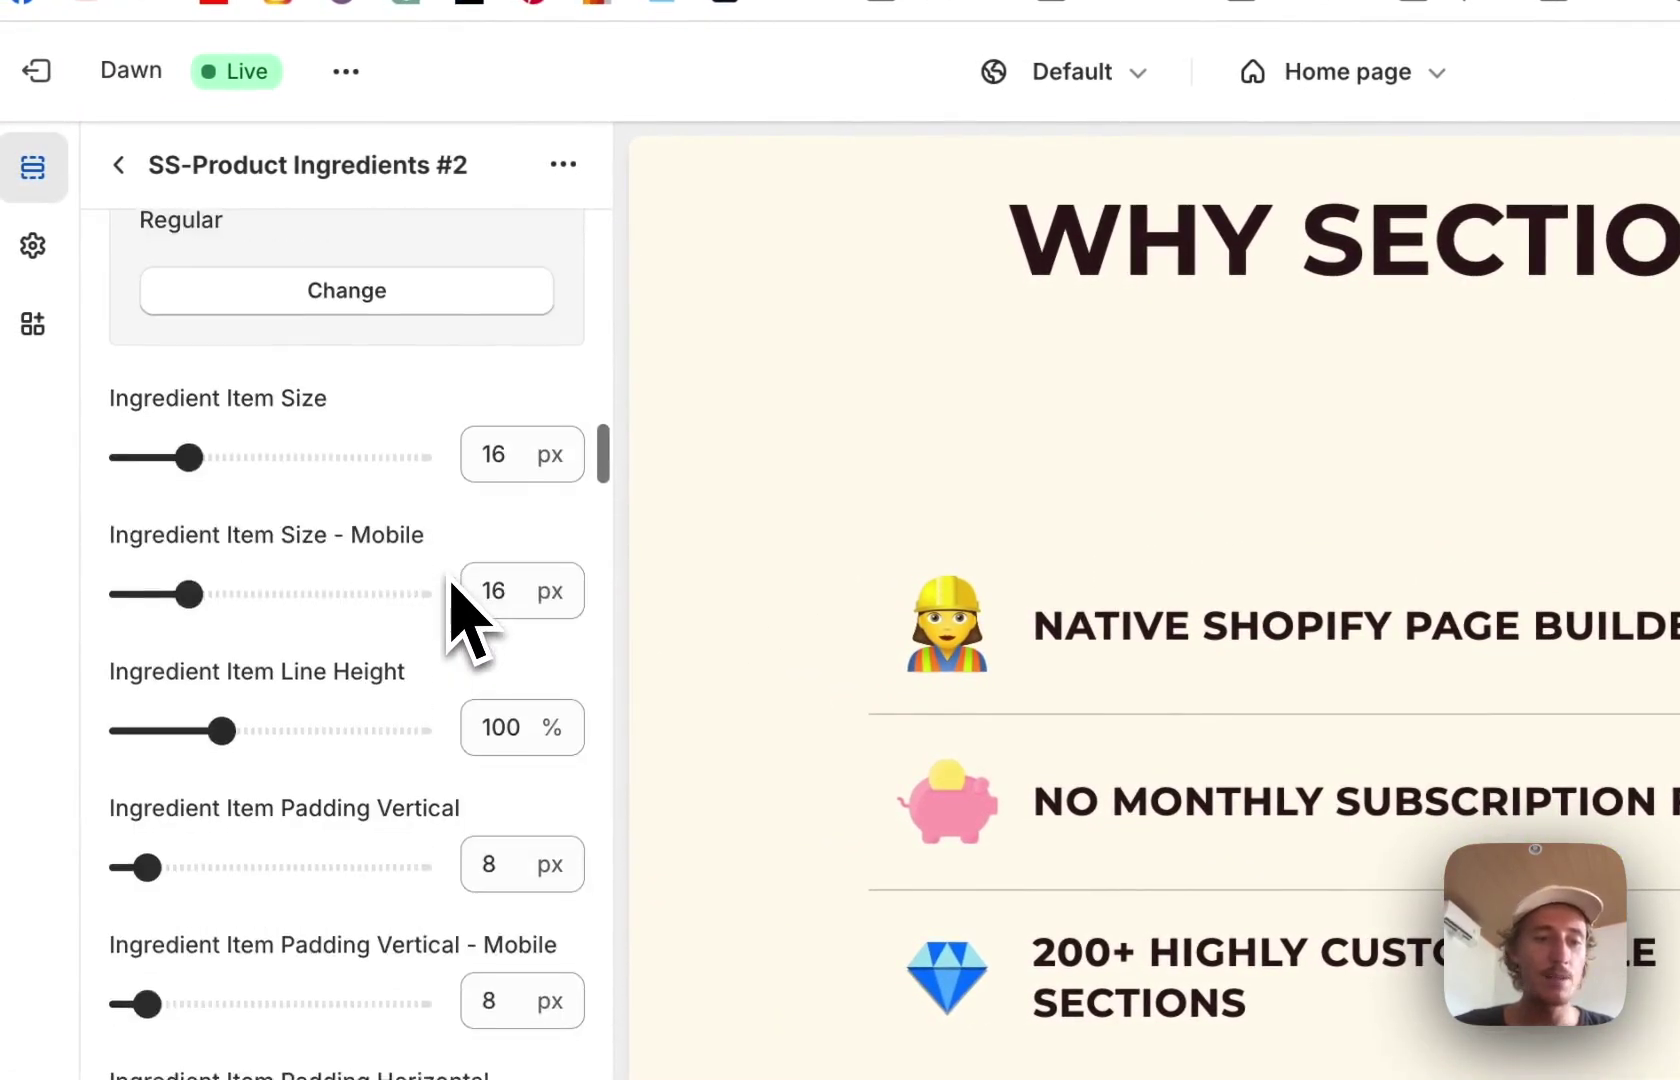
scroll(451, 587, down, 4)
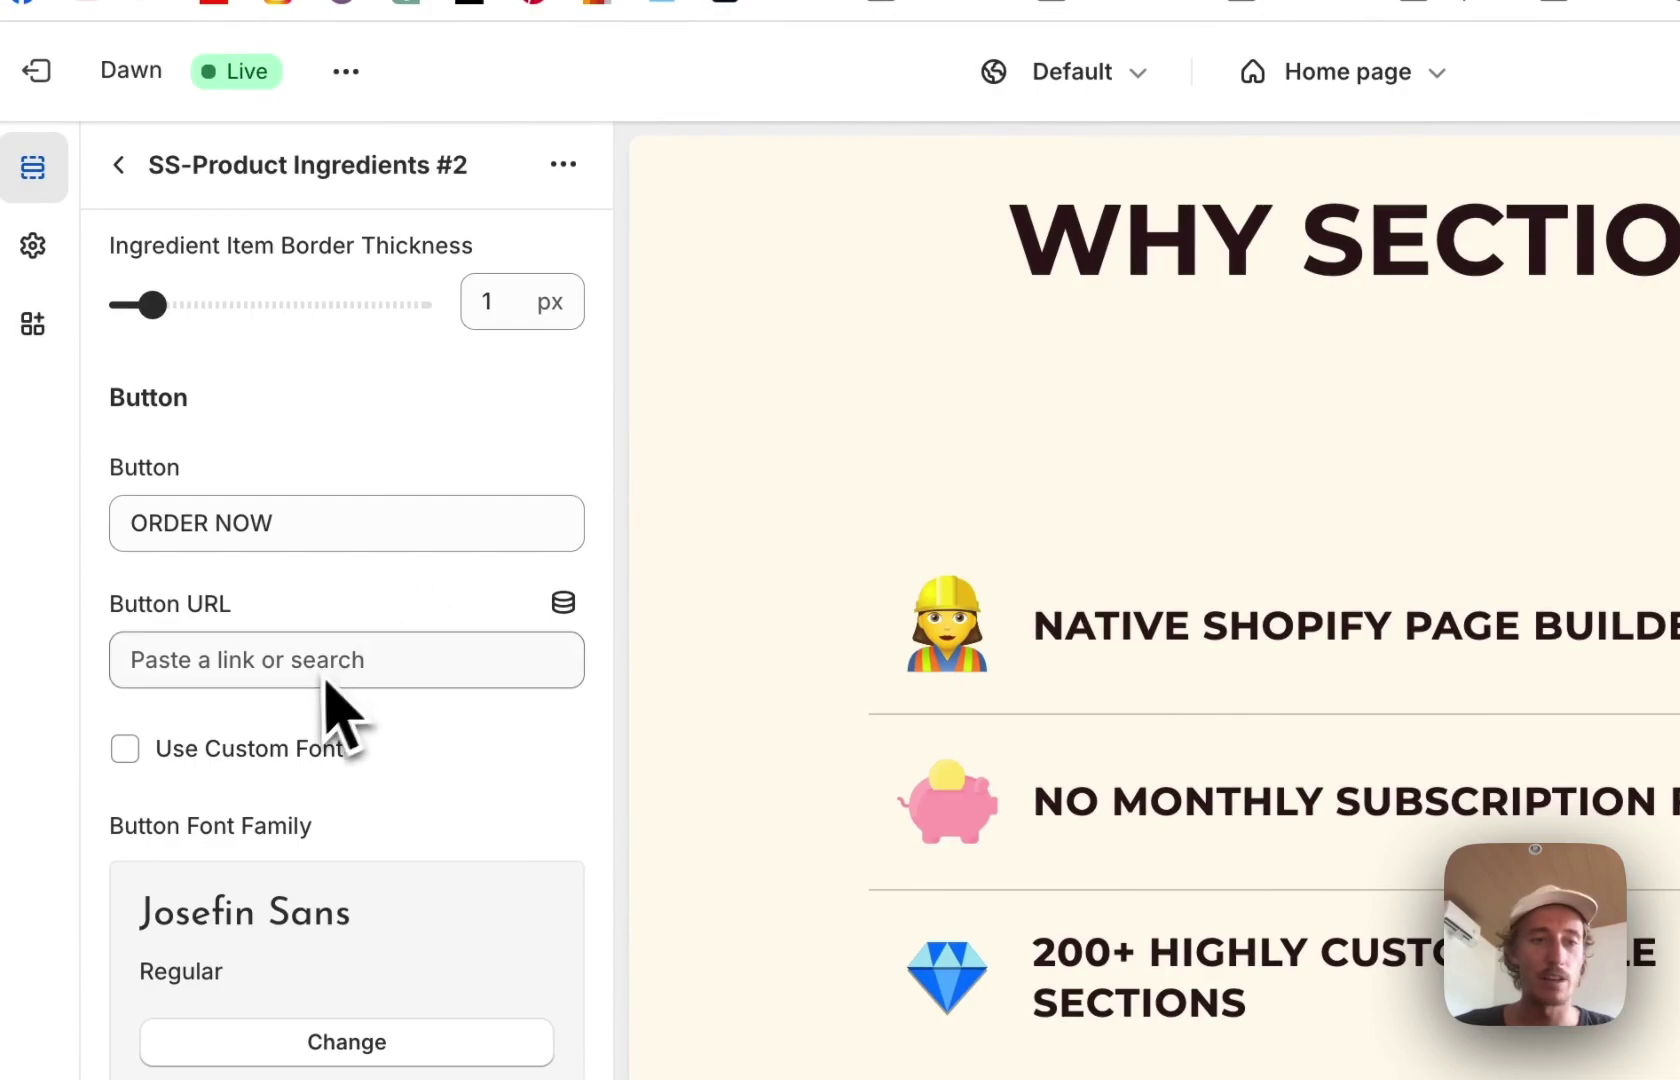
click(285, 238)
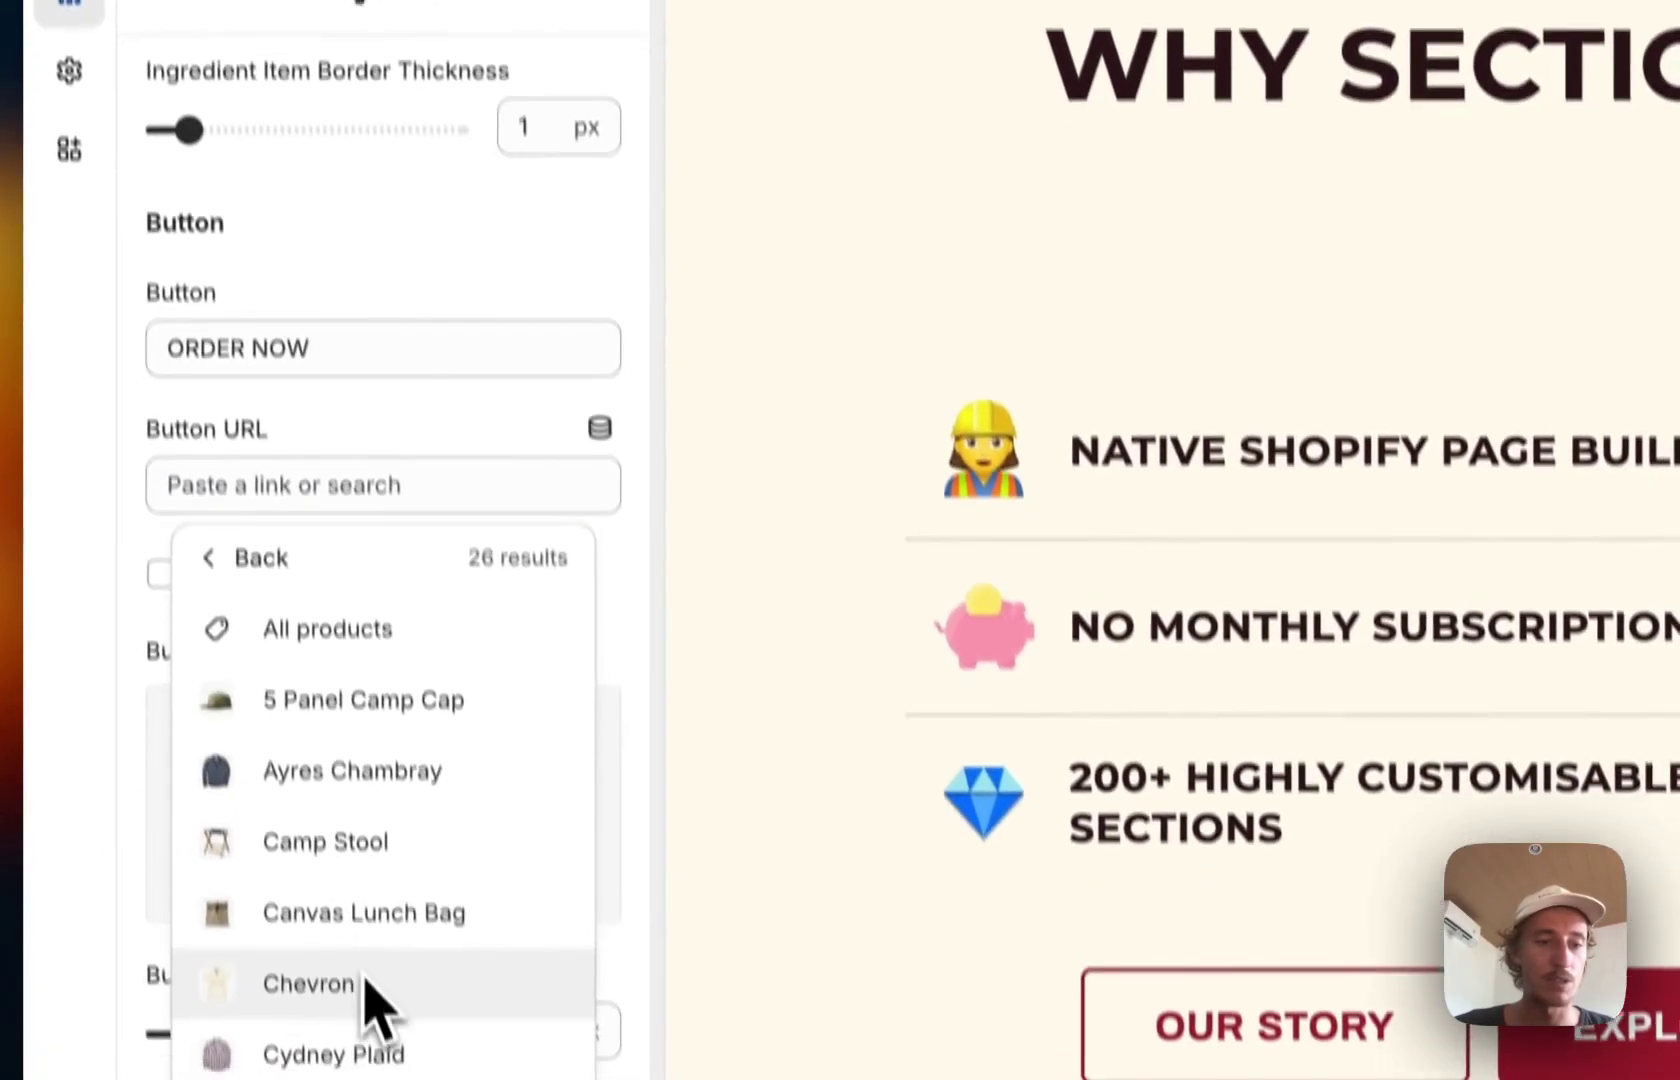
click(366, 984)
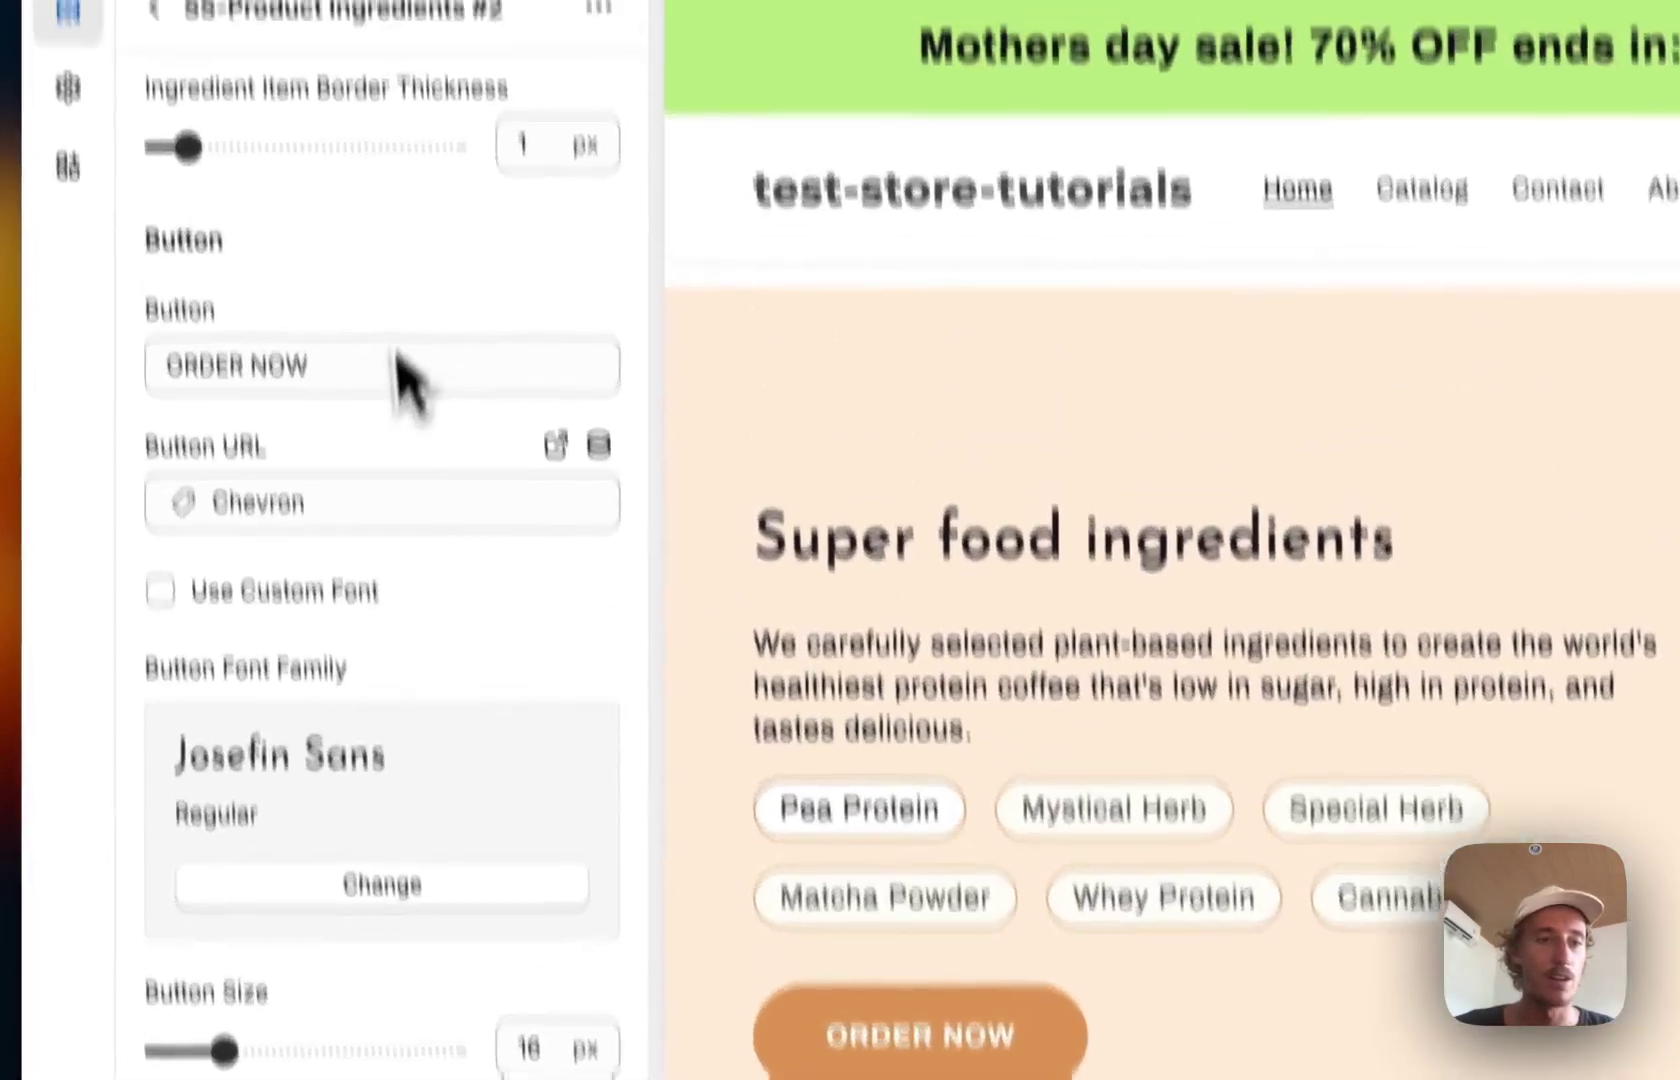
scroll(410, 300, down, 5)
scroll(463, 515, down, 10)
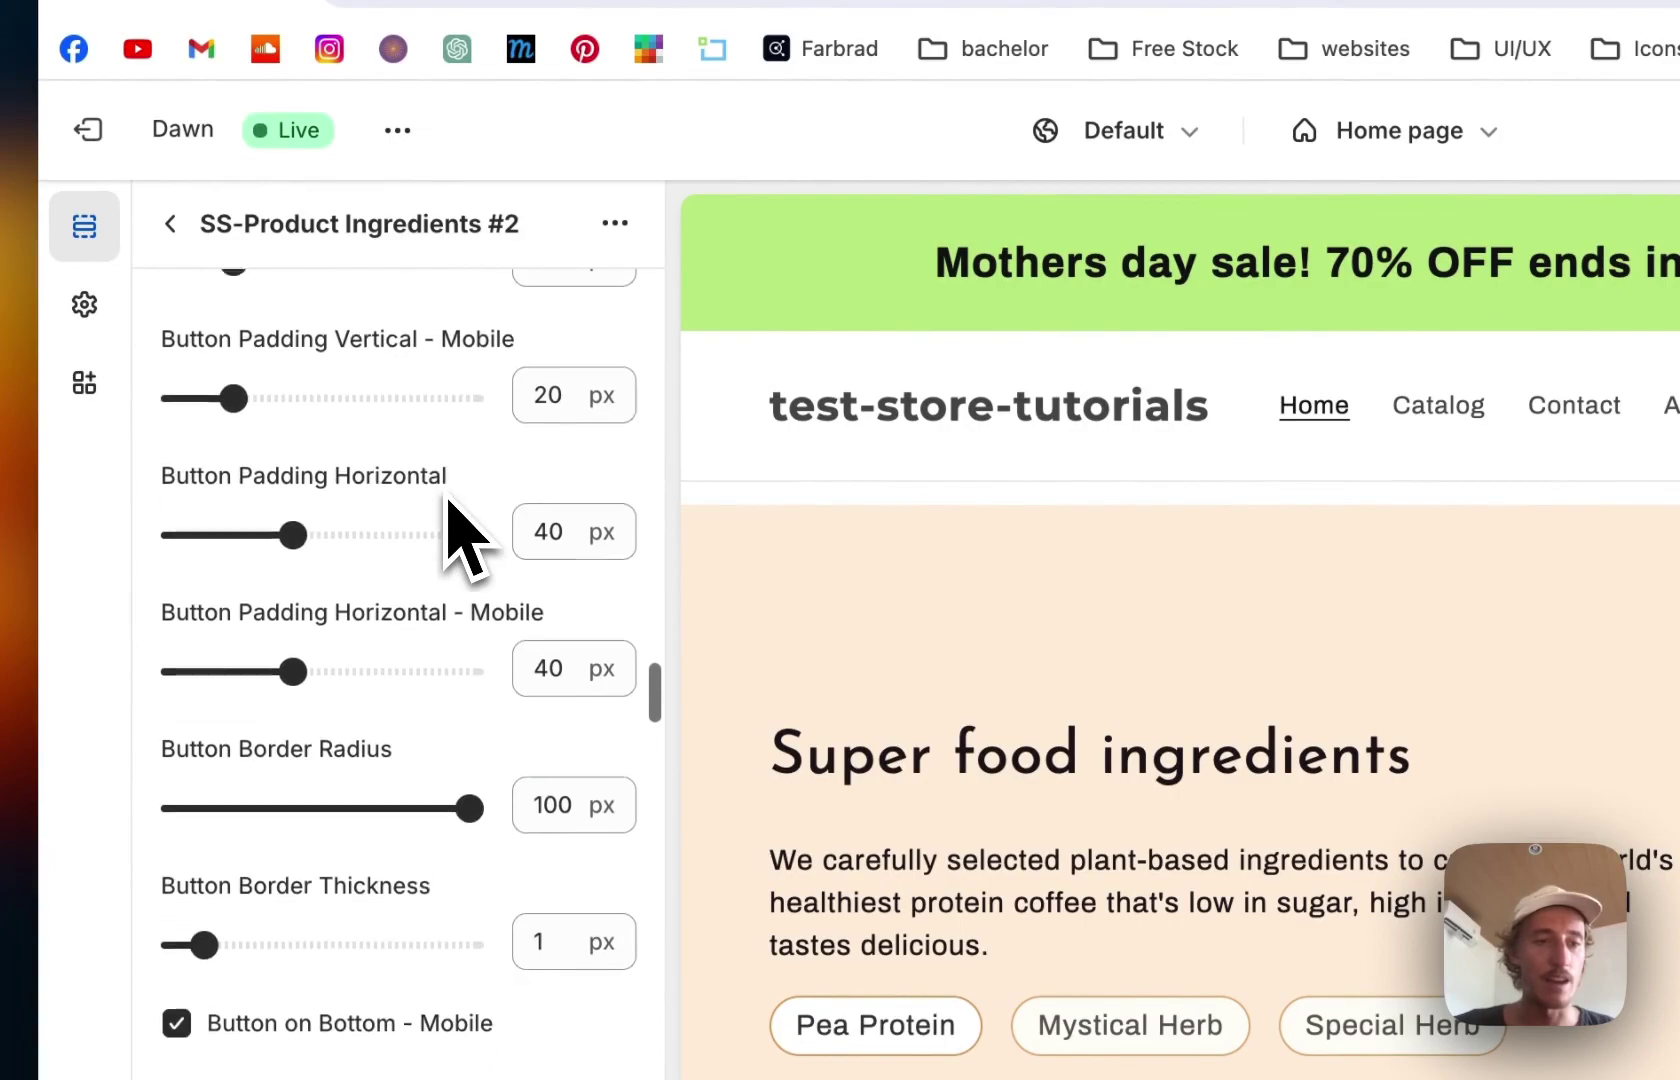
scroll(447, 505, down, 15)
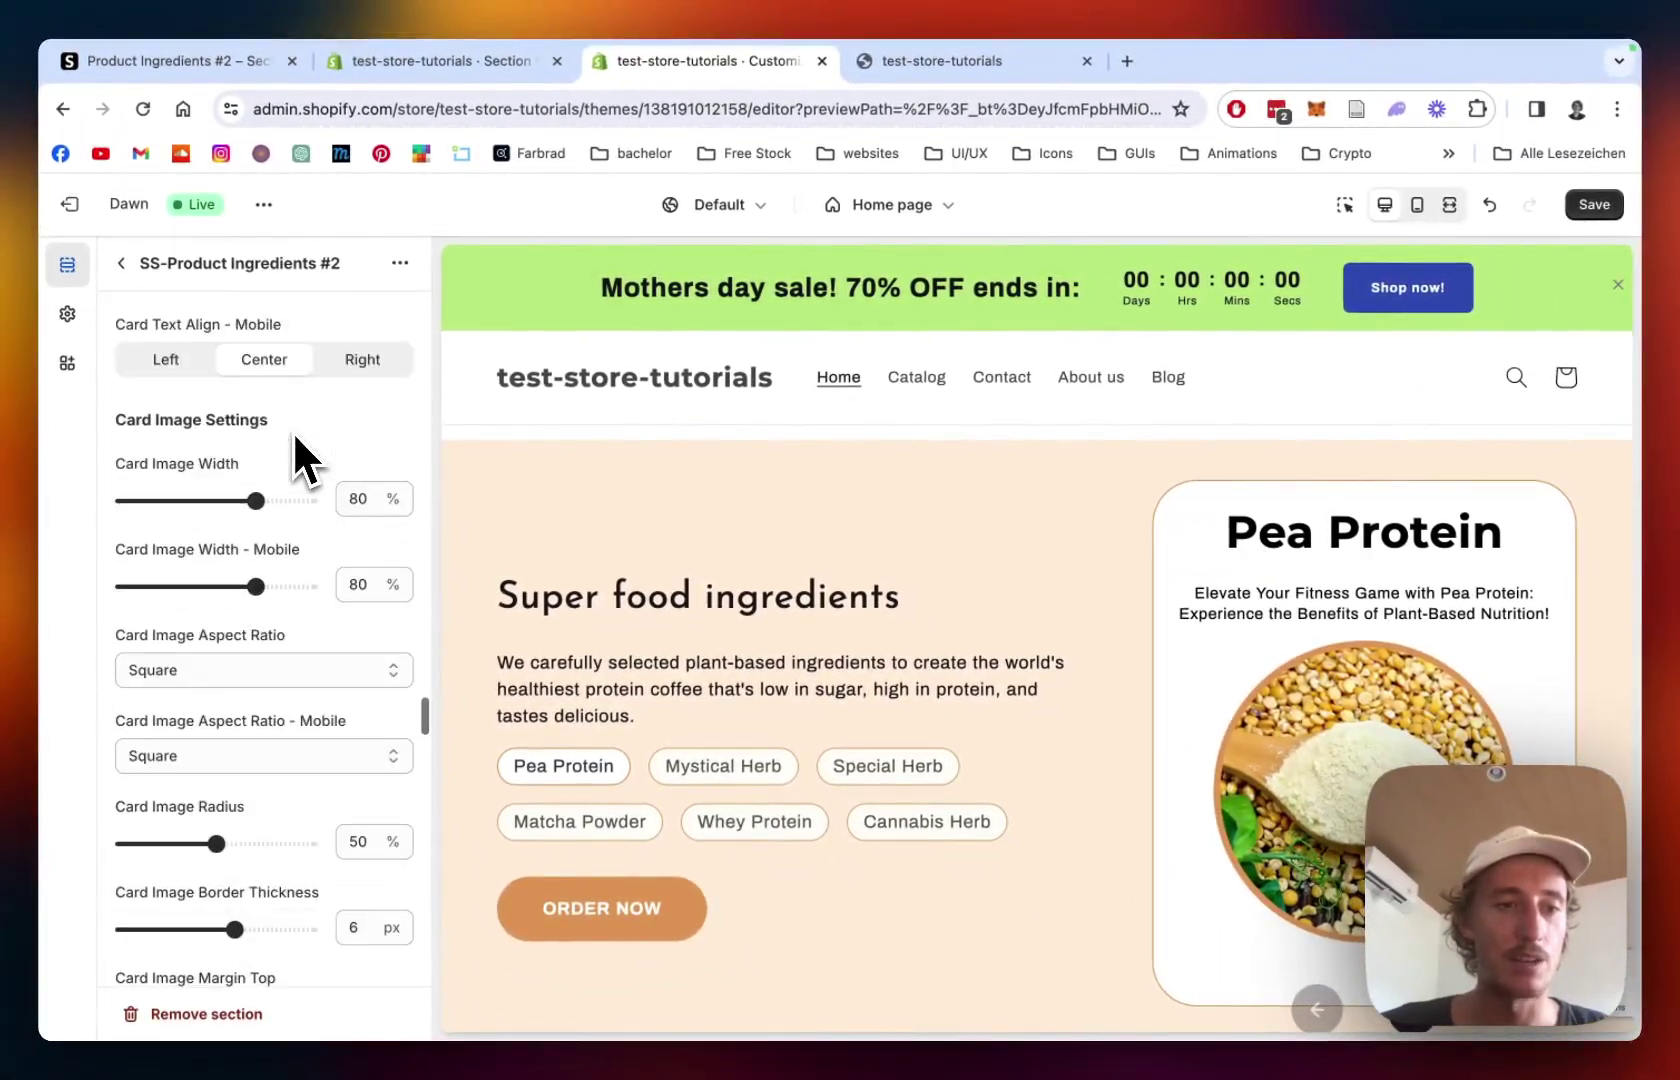
scroll(294, 436, down, 10)
scroll(294, 438, down, 15)
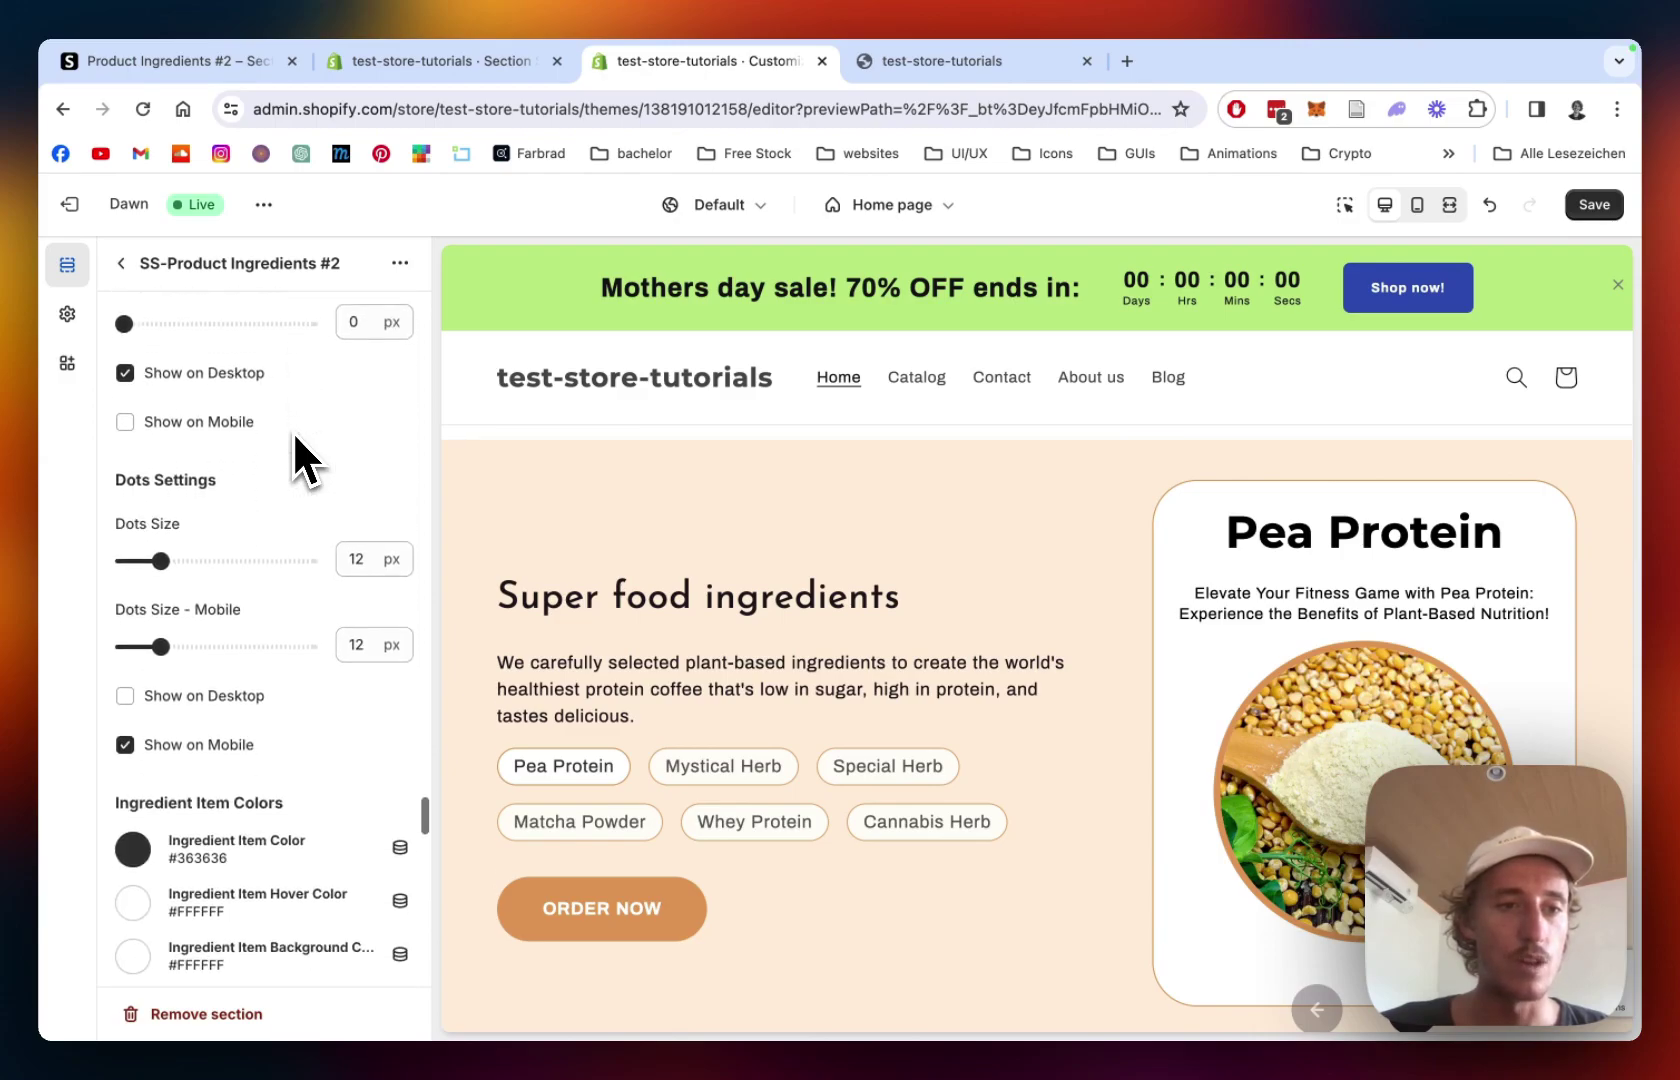
Turn on Show on Mobile for the carousel arrows
scroll(294, 438, up, 2)
scroll(294, 438, down, 8)
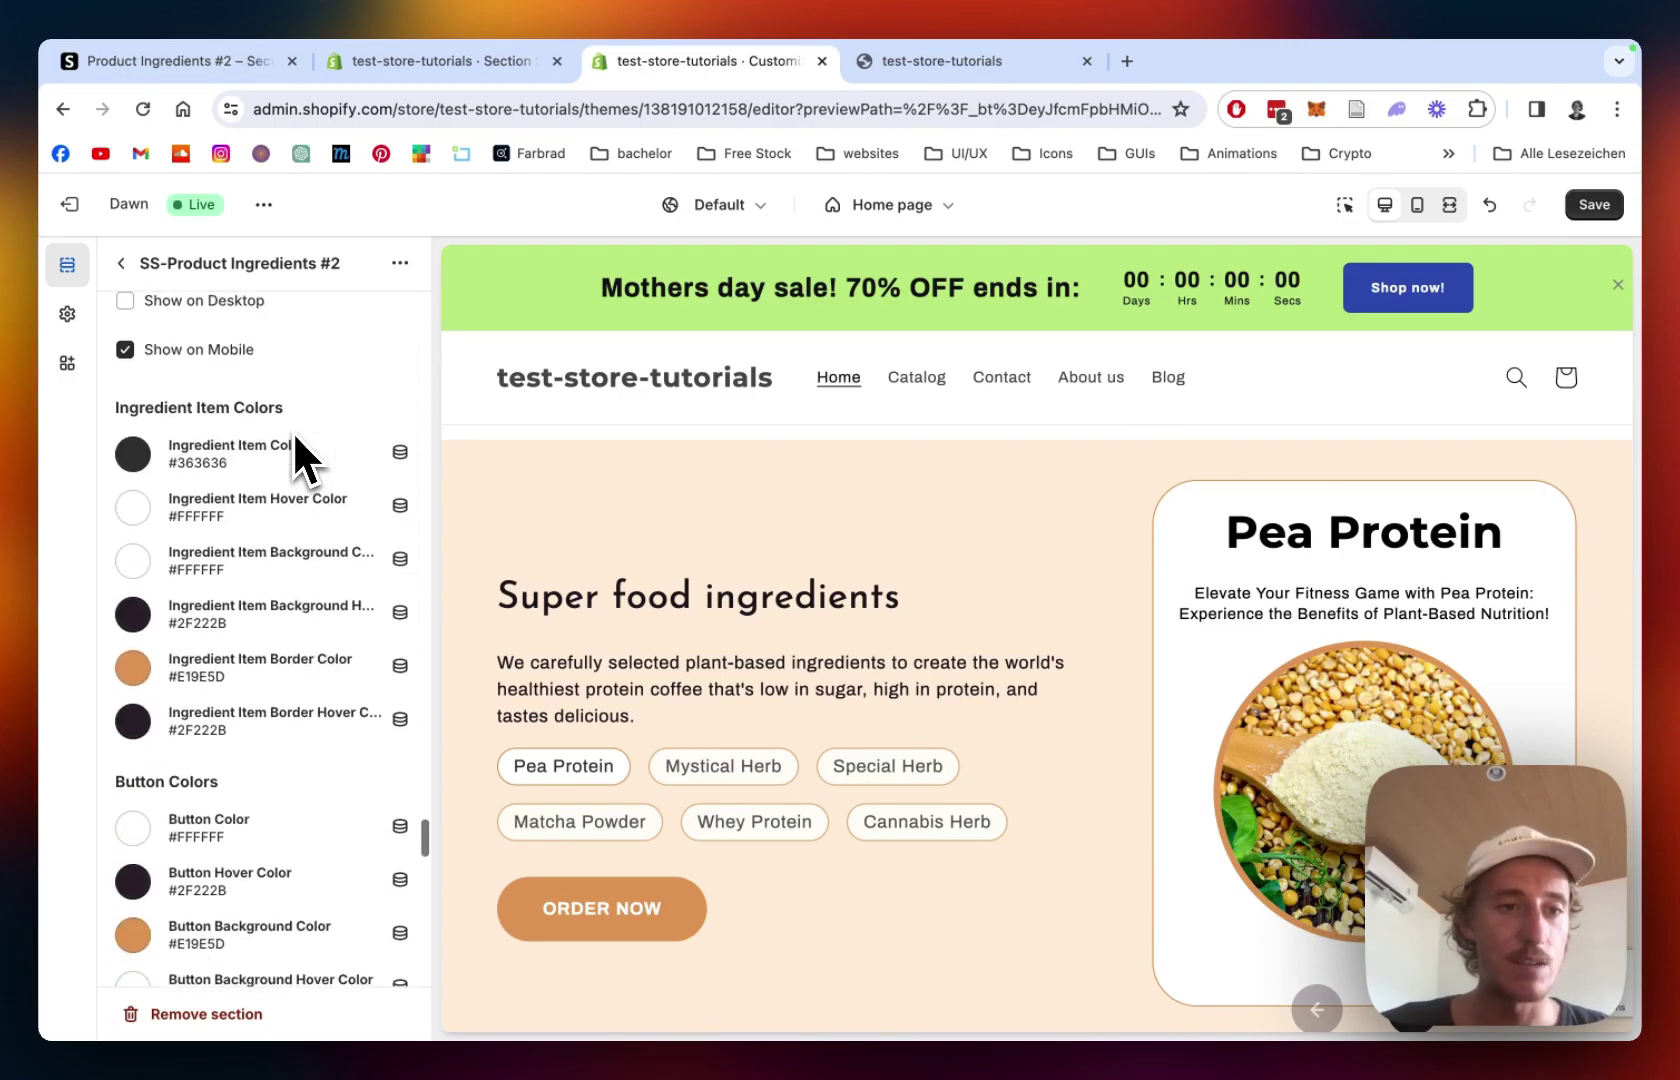
scroll(291, 440, up, 4)
click(130, 426)
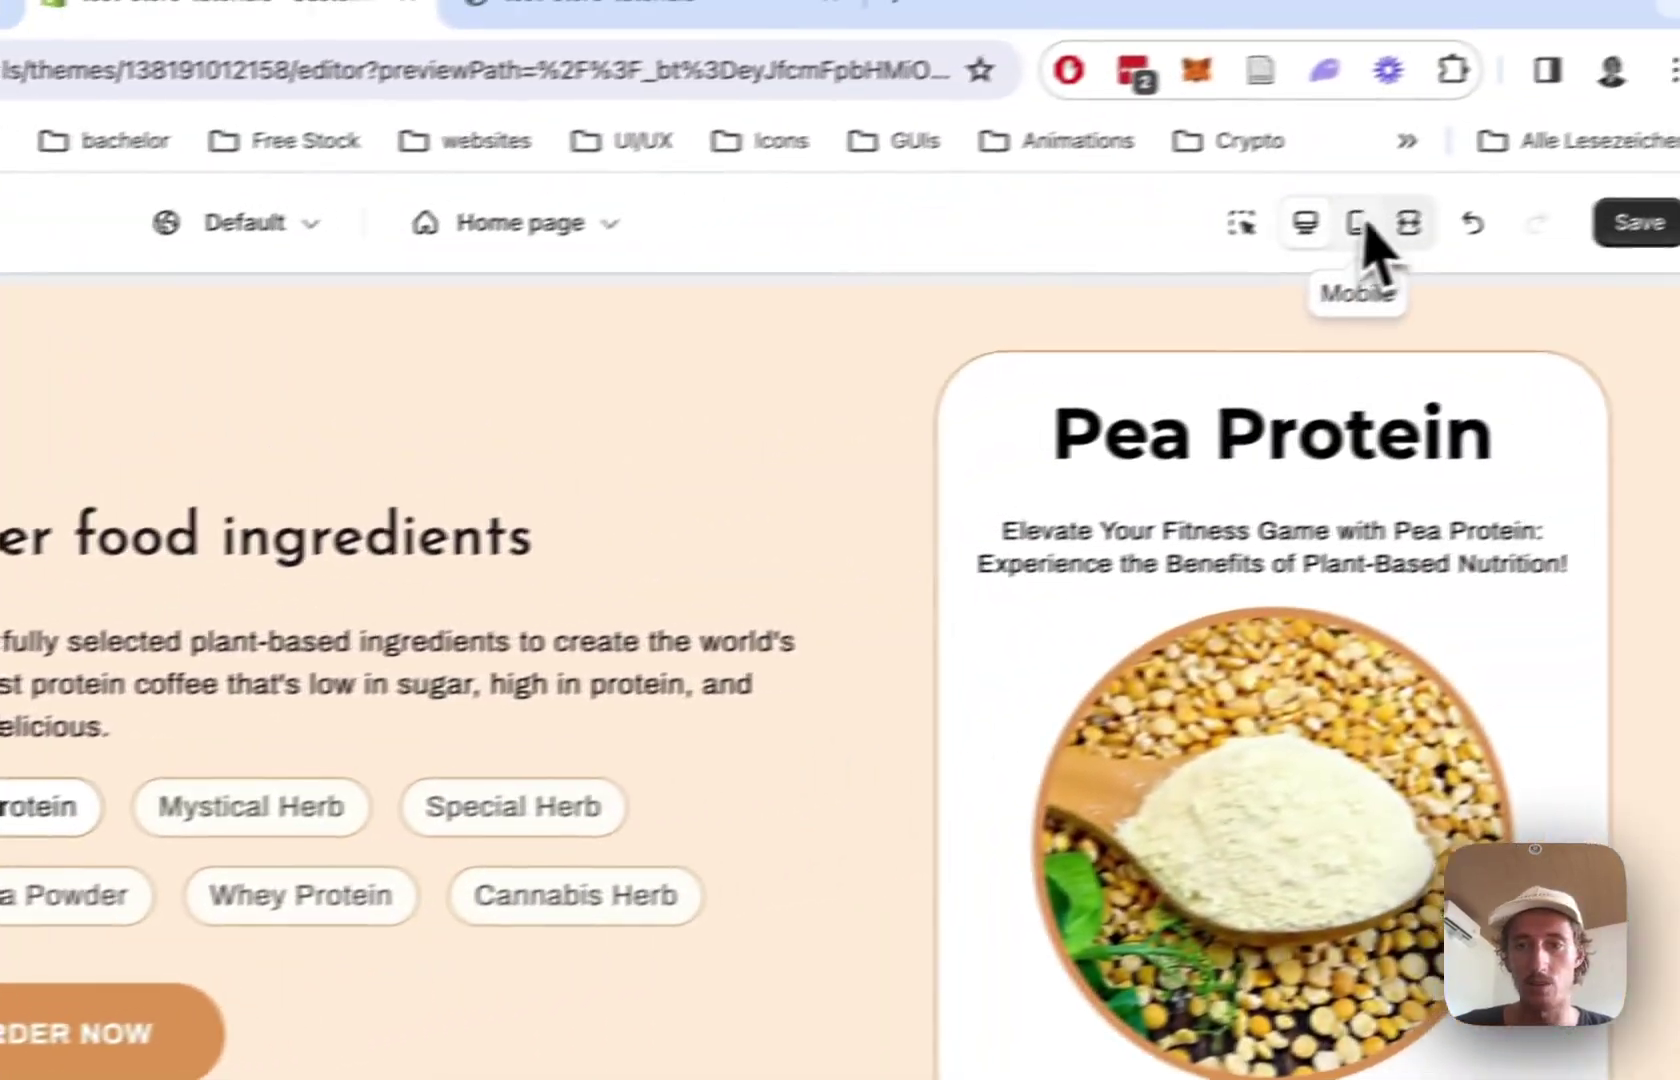
Switch to the mobile preview and scroll through the ingredients section
click(1361, 226)
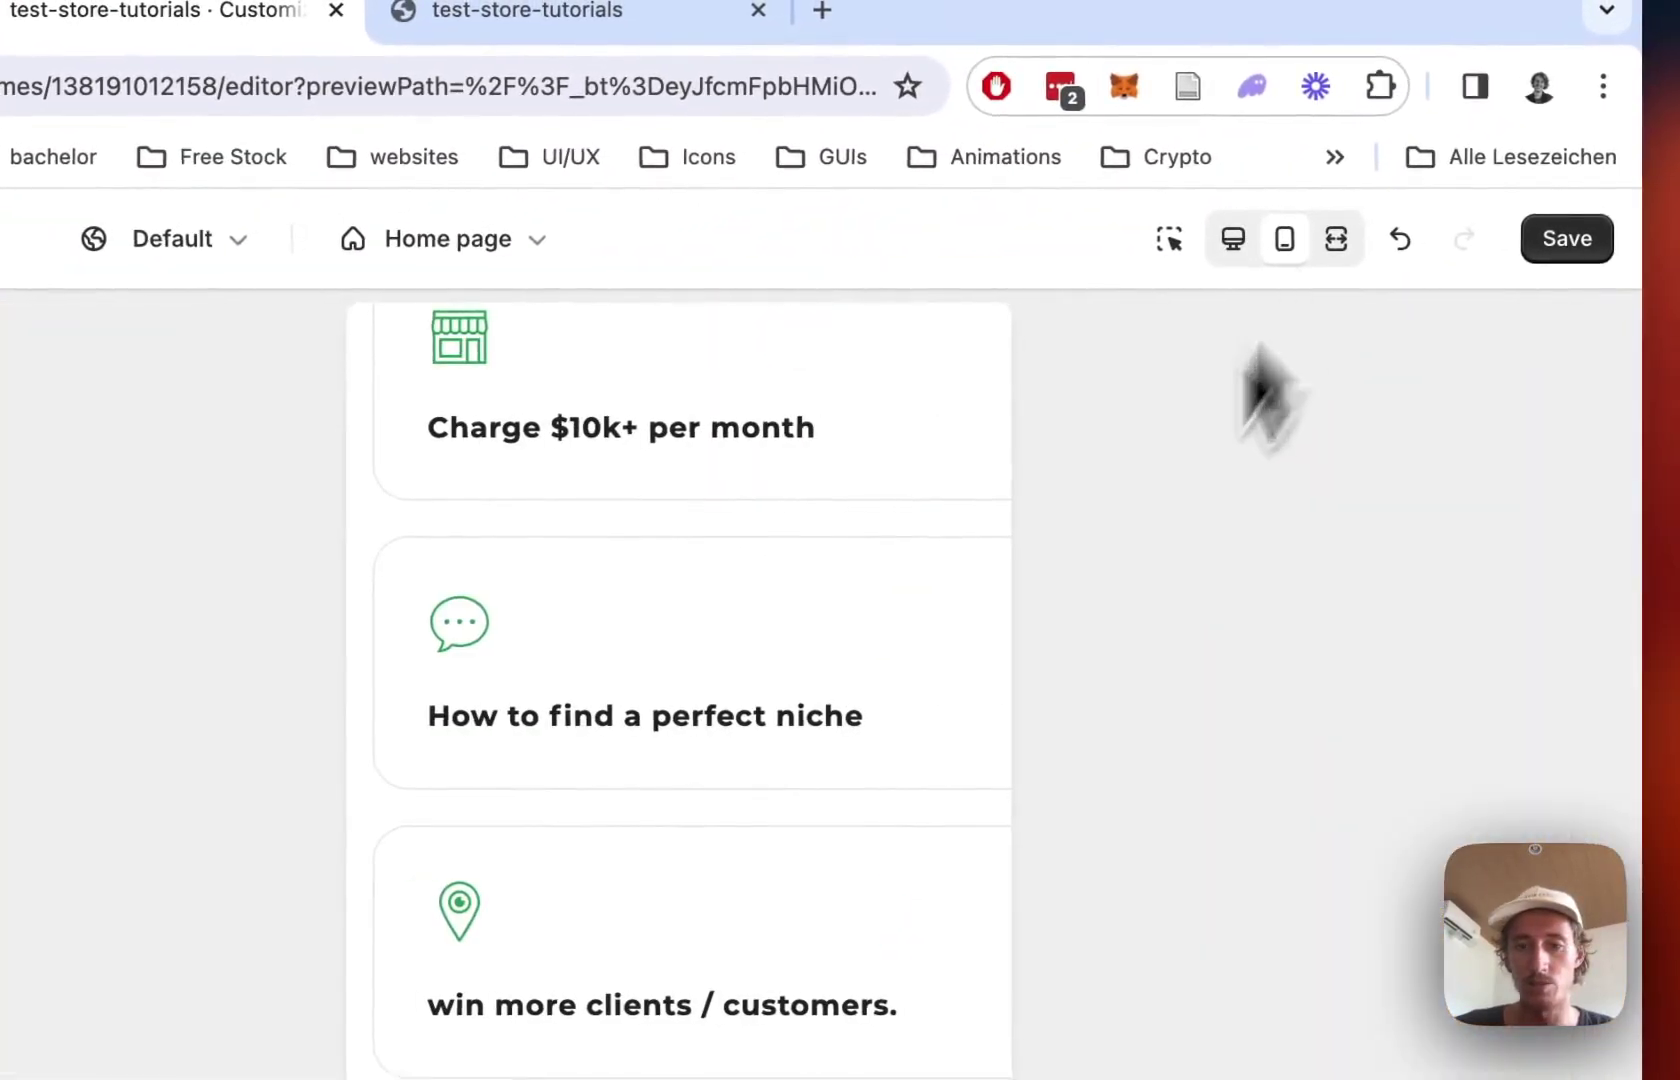
scroll(790, 1010, down, 10)
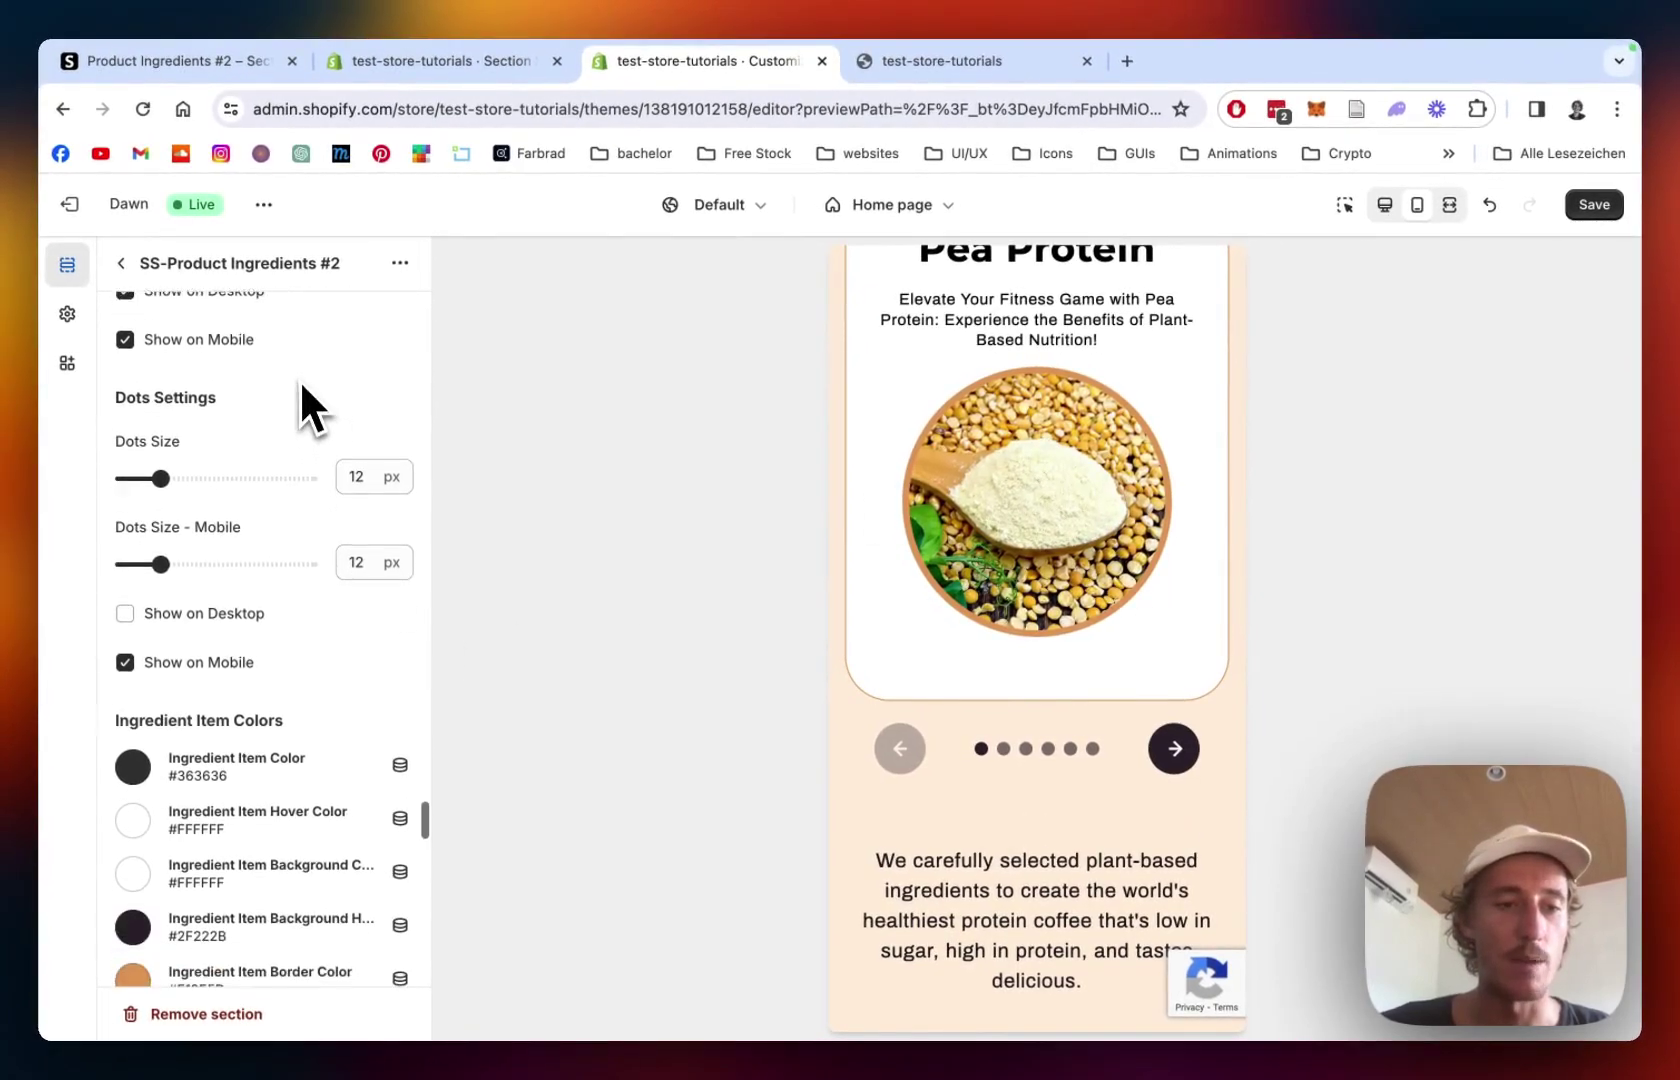
scroll(299, 378, down, 3)
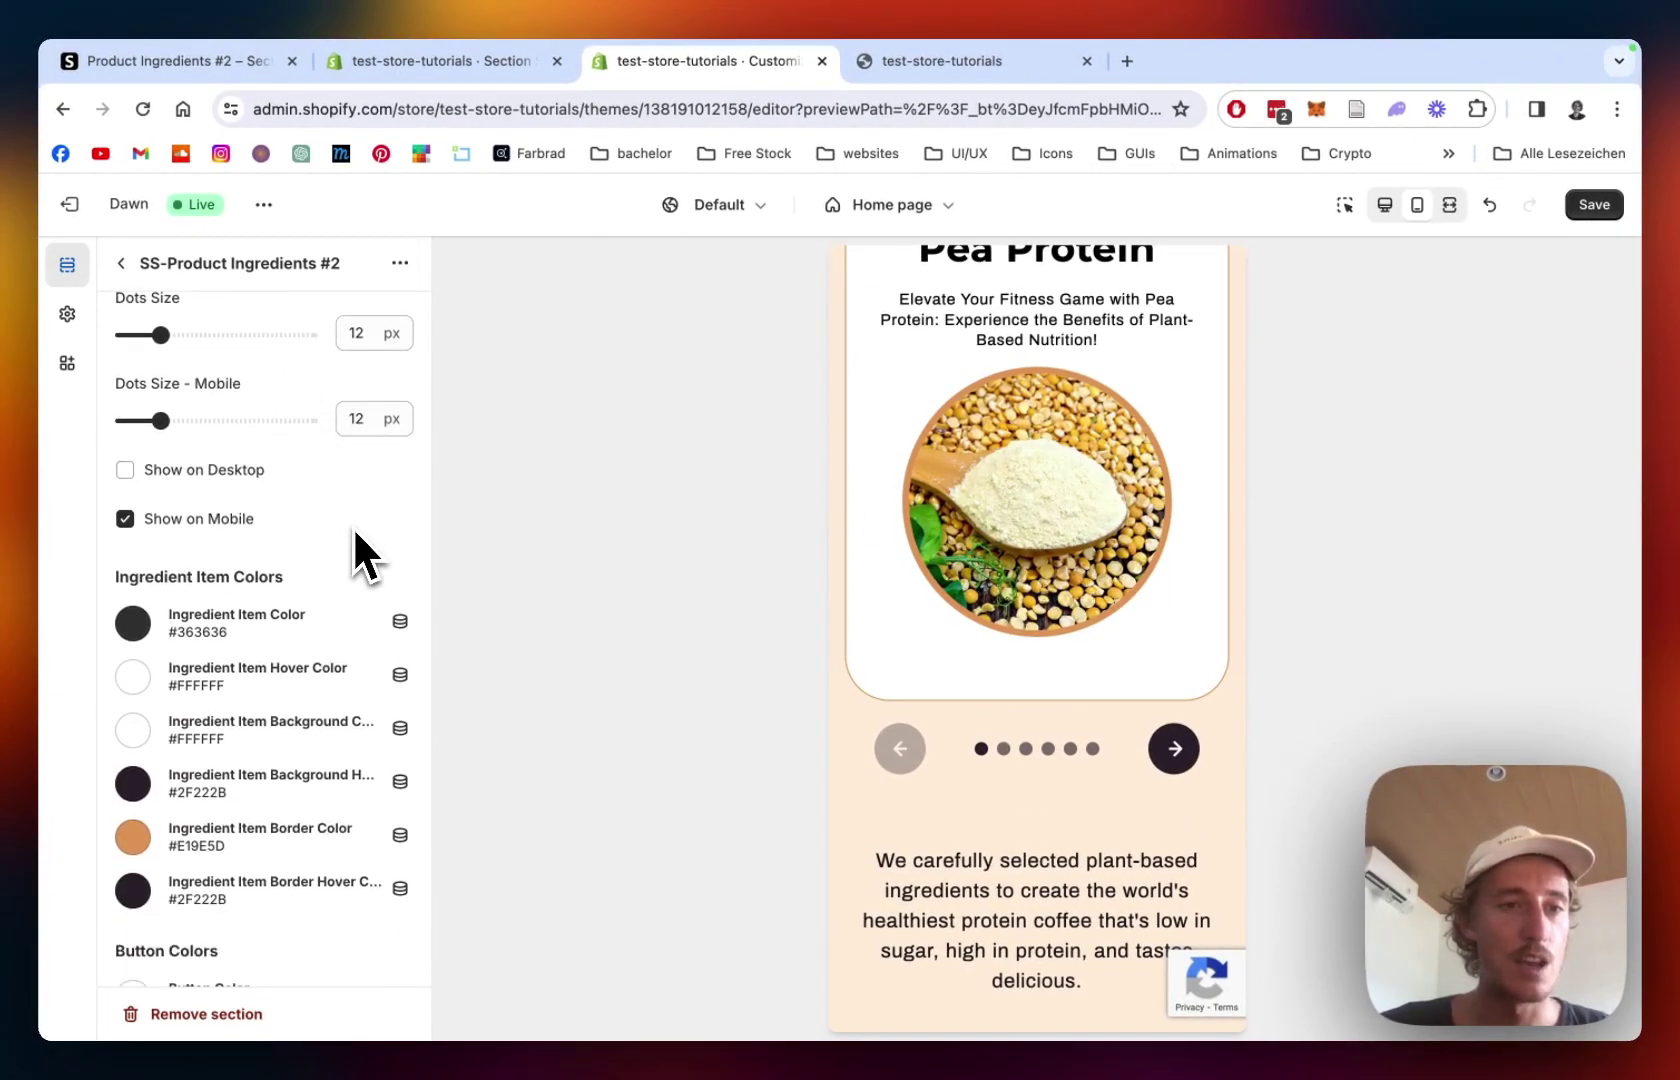
scroll(355, 530, down, 4)
scroll(295, 556, down, 2)
scroll(302, 582, up, 2)
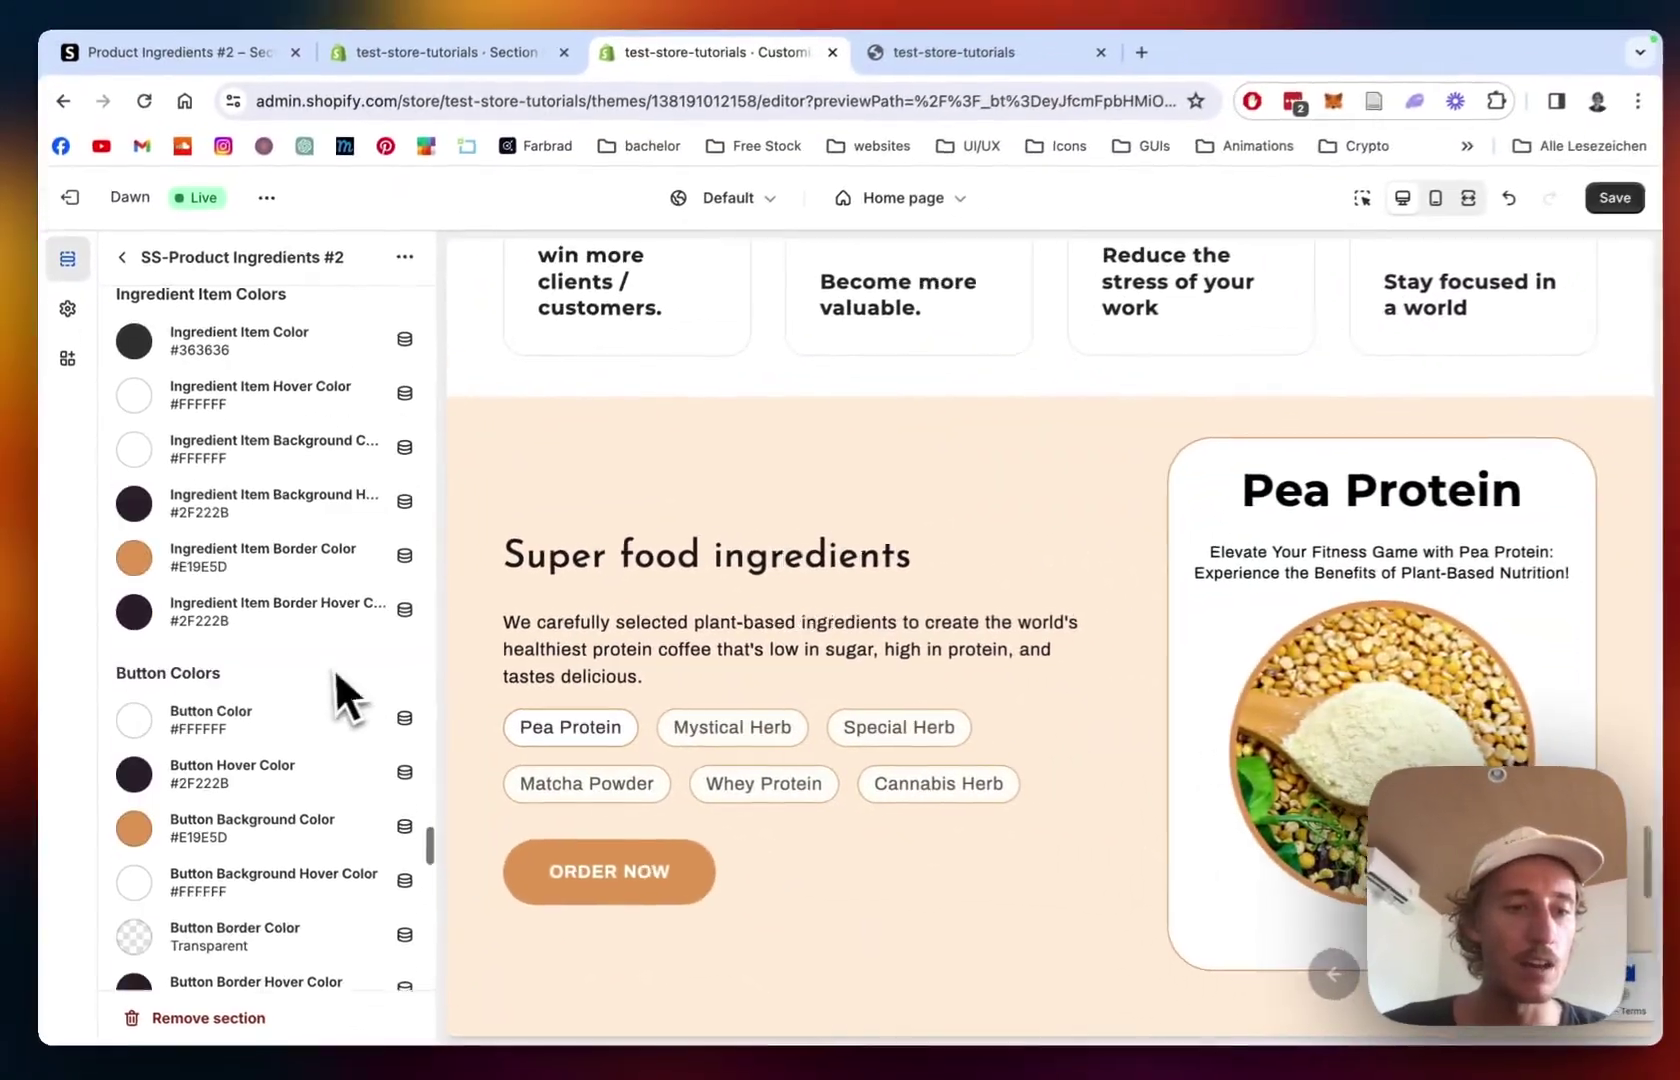
scroll(364, 662, up, 2)
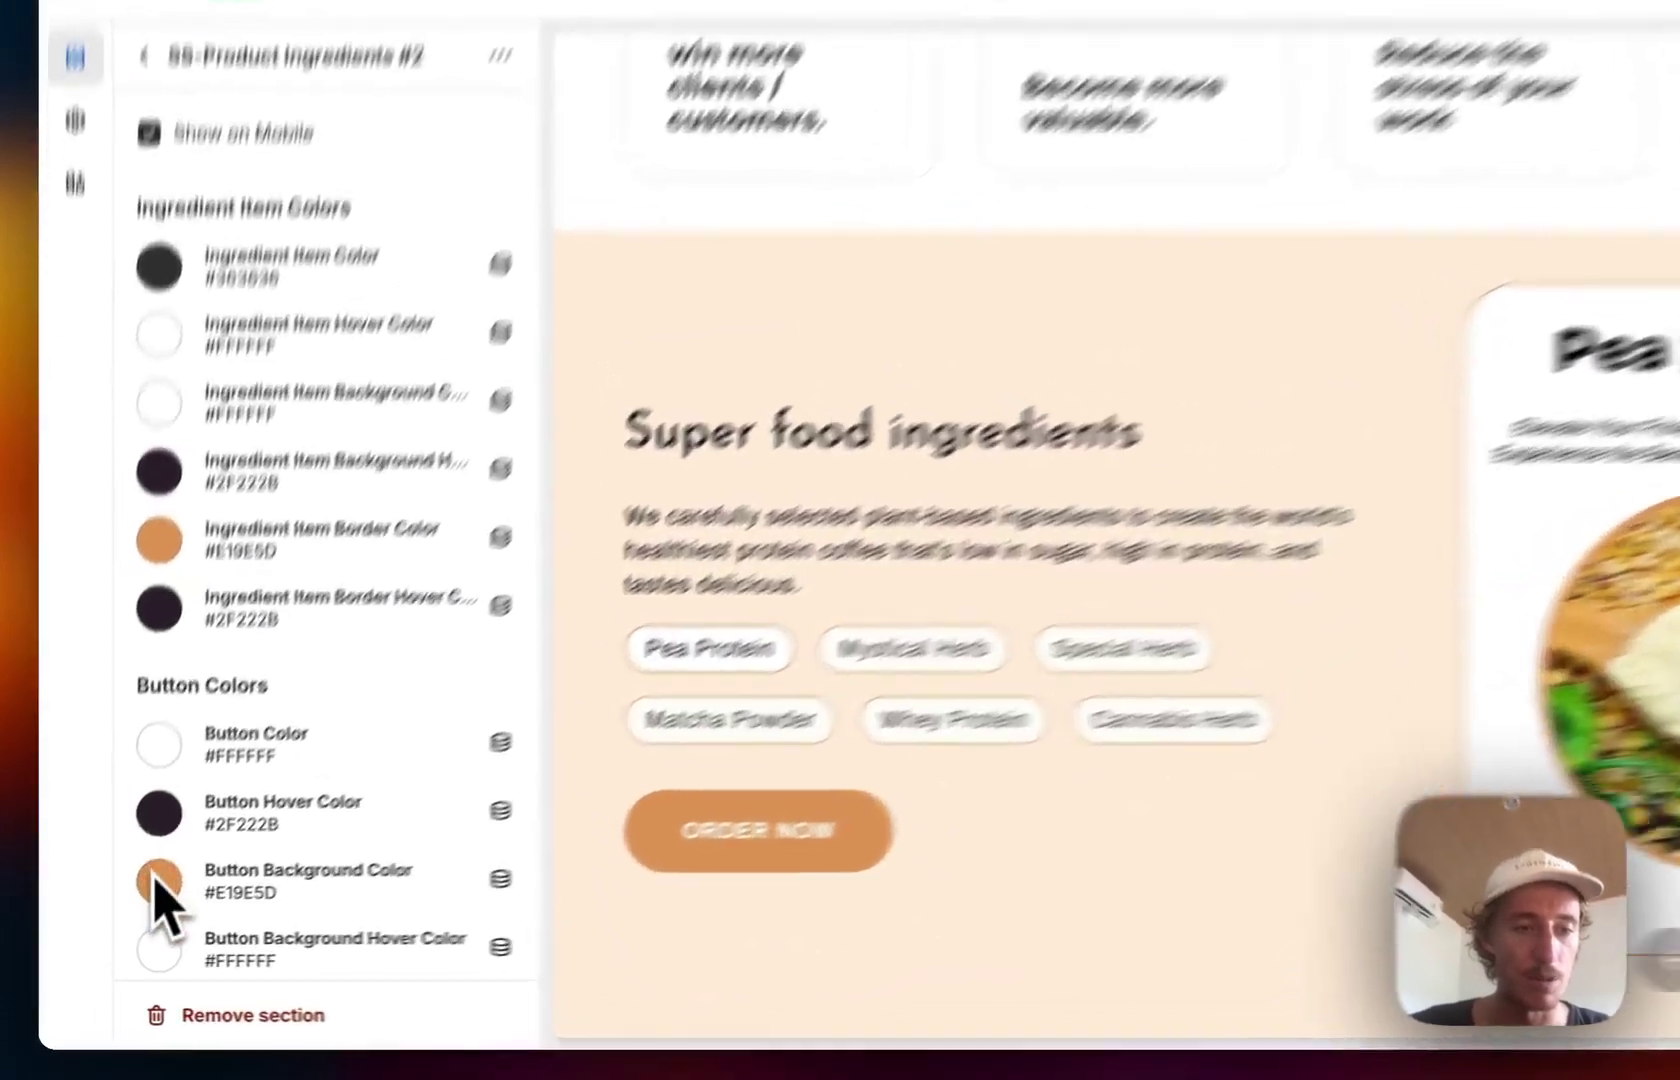
Set Button Background Color to #000000 and Button Background Hover Color to #FFBC7C
click(133, 906)
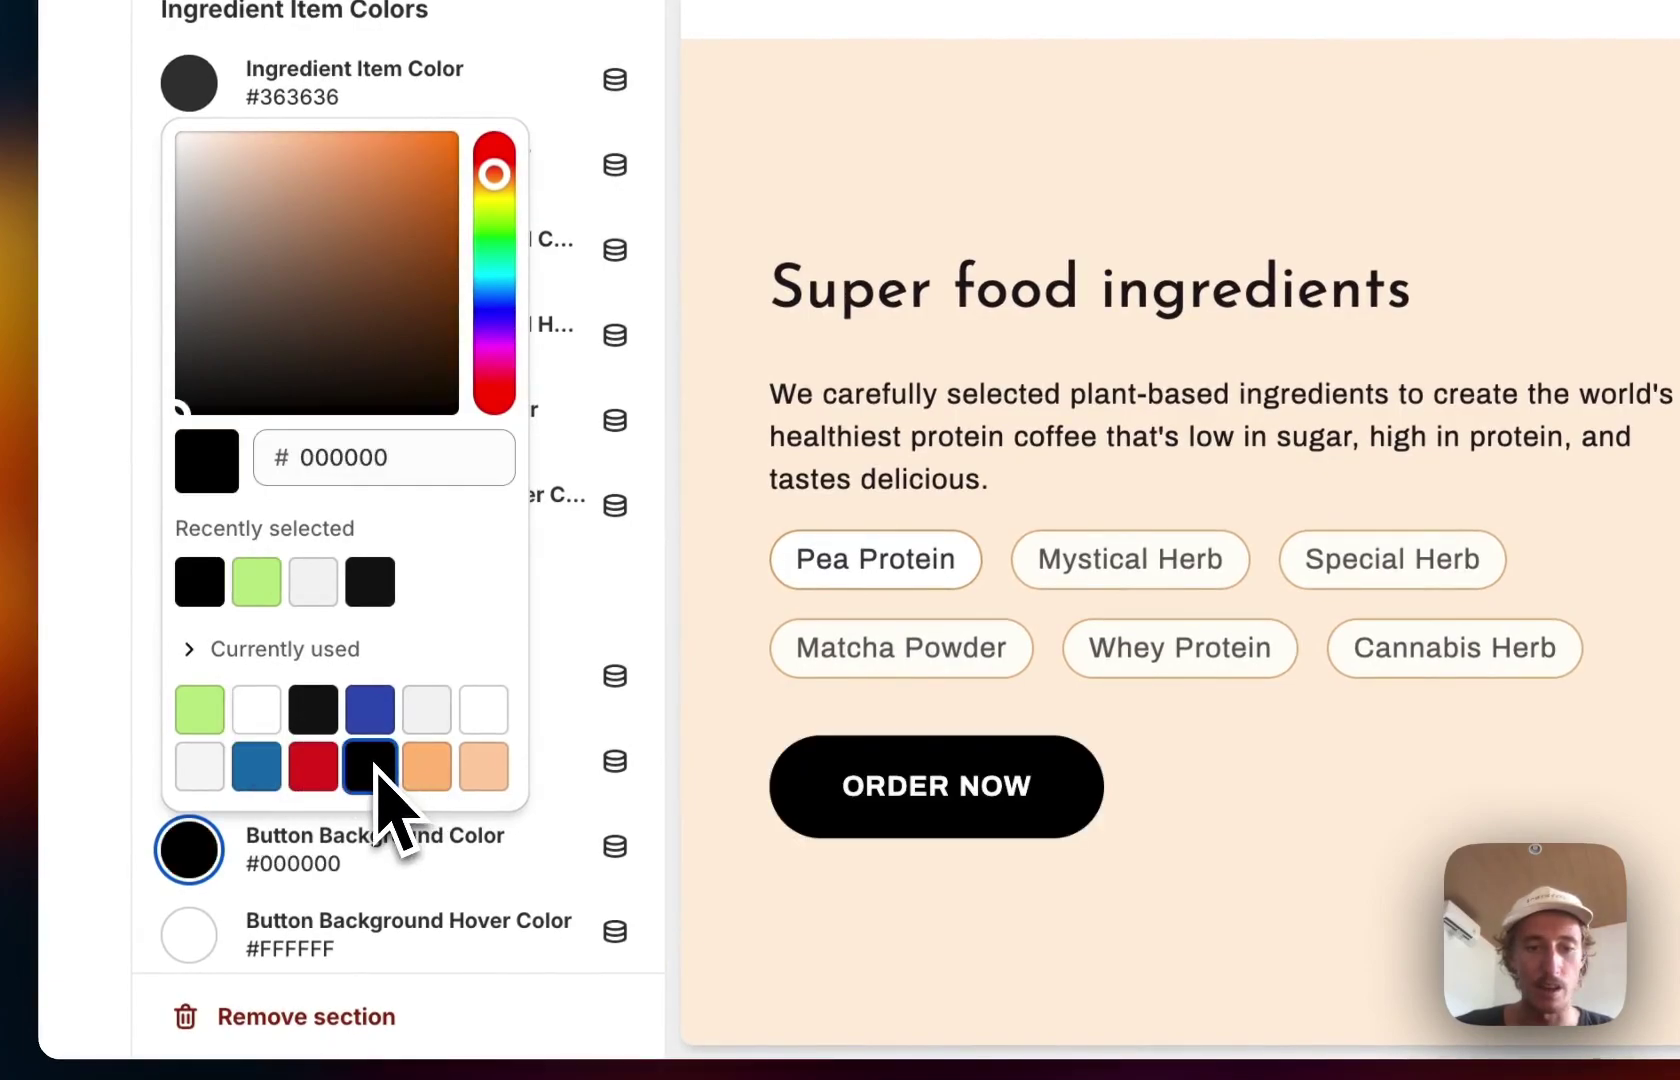
click(667, 630)
scroll(640, 590, down, 3)
click(195, 750)
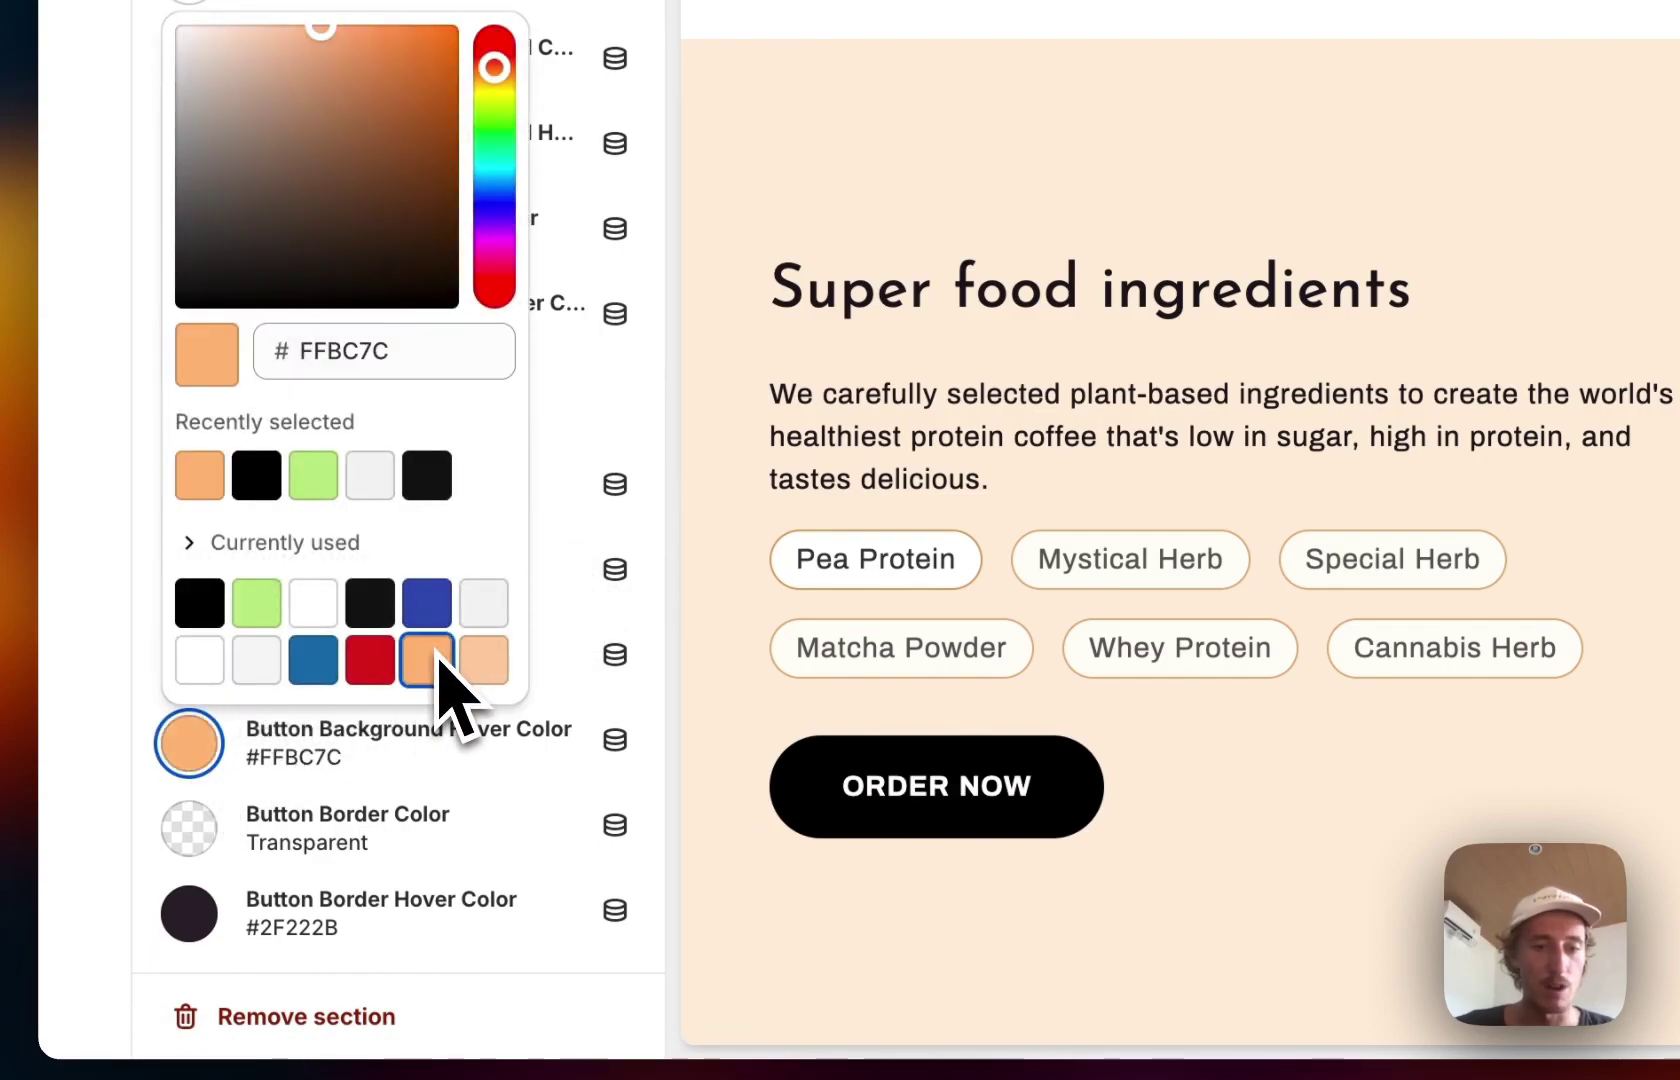
click(660, 563)
scroll(476, 450, down, 5)
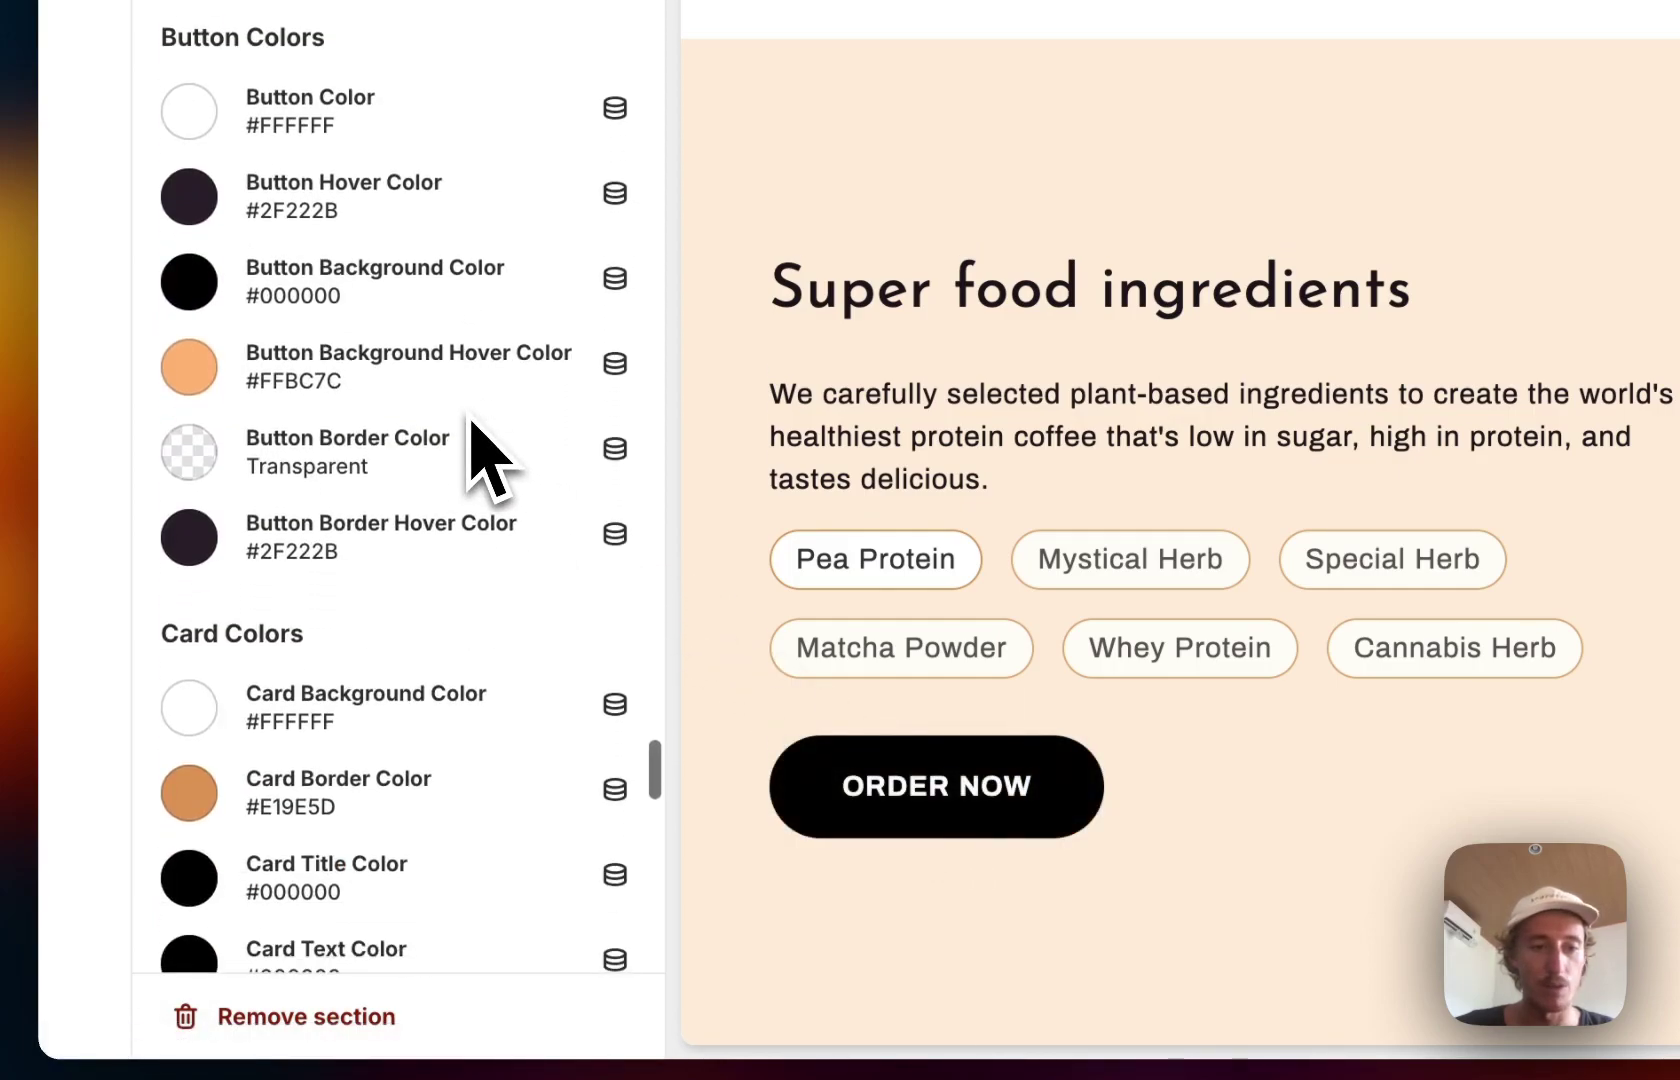
Change the section background from peach to light gray and save the theme changes
scroll(312, 688, down, 6)
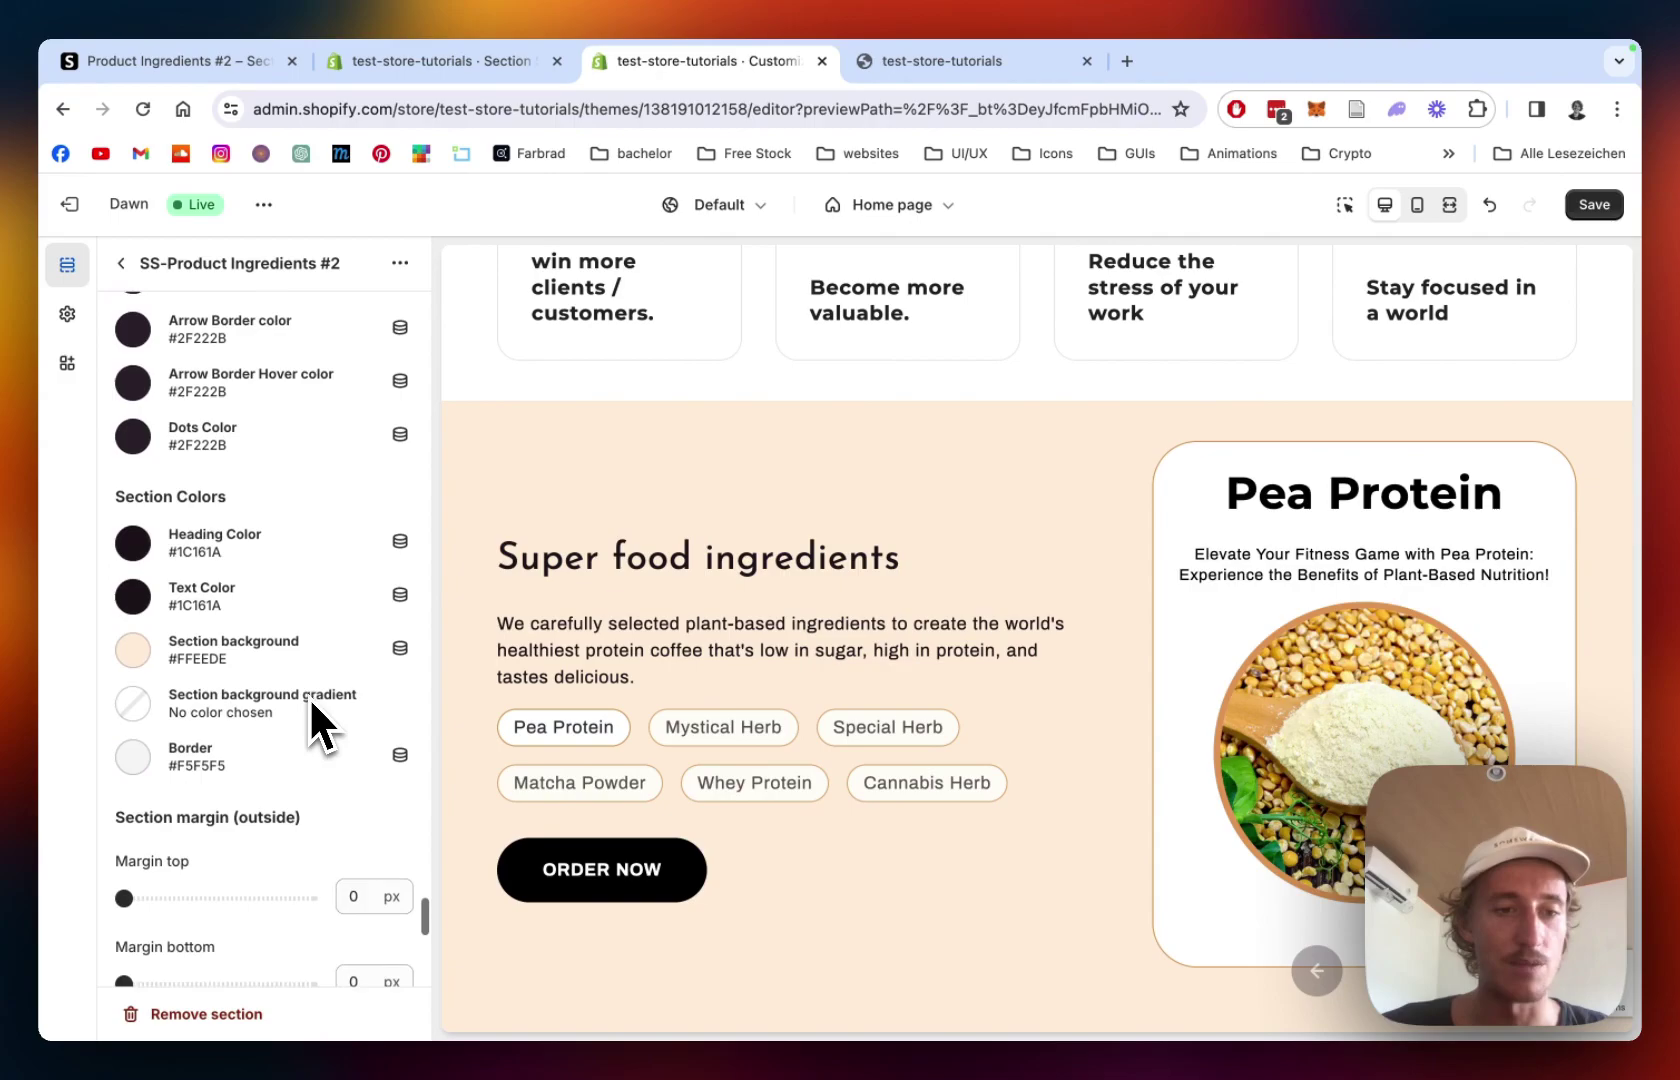
click(131, 655)
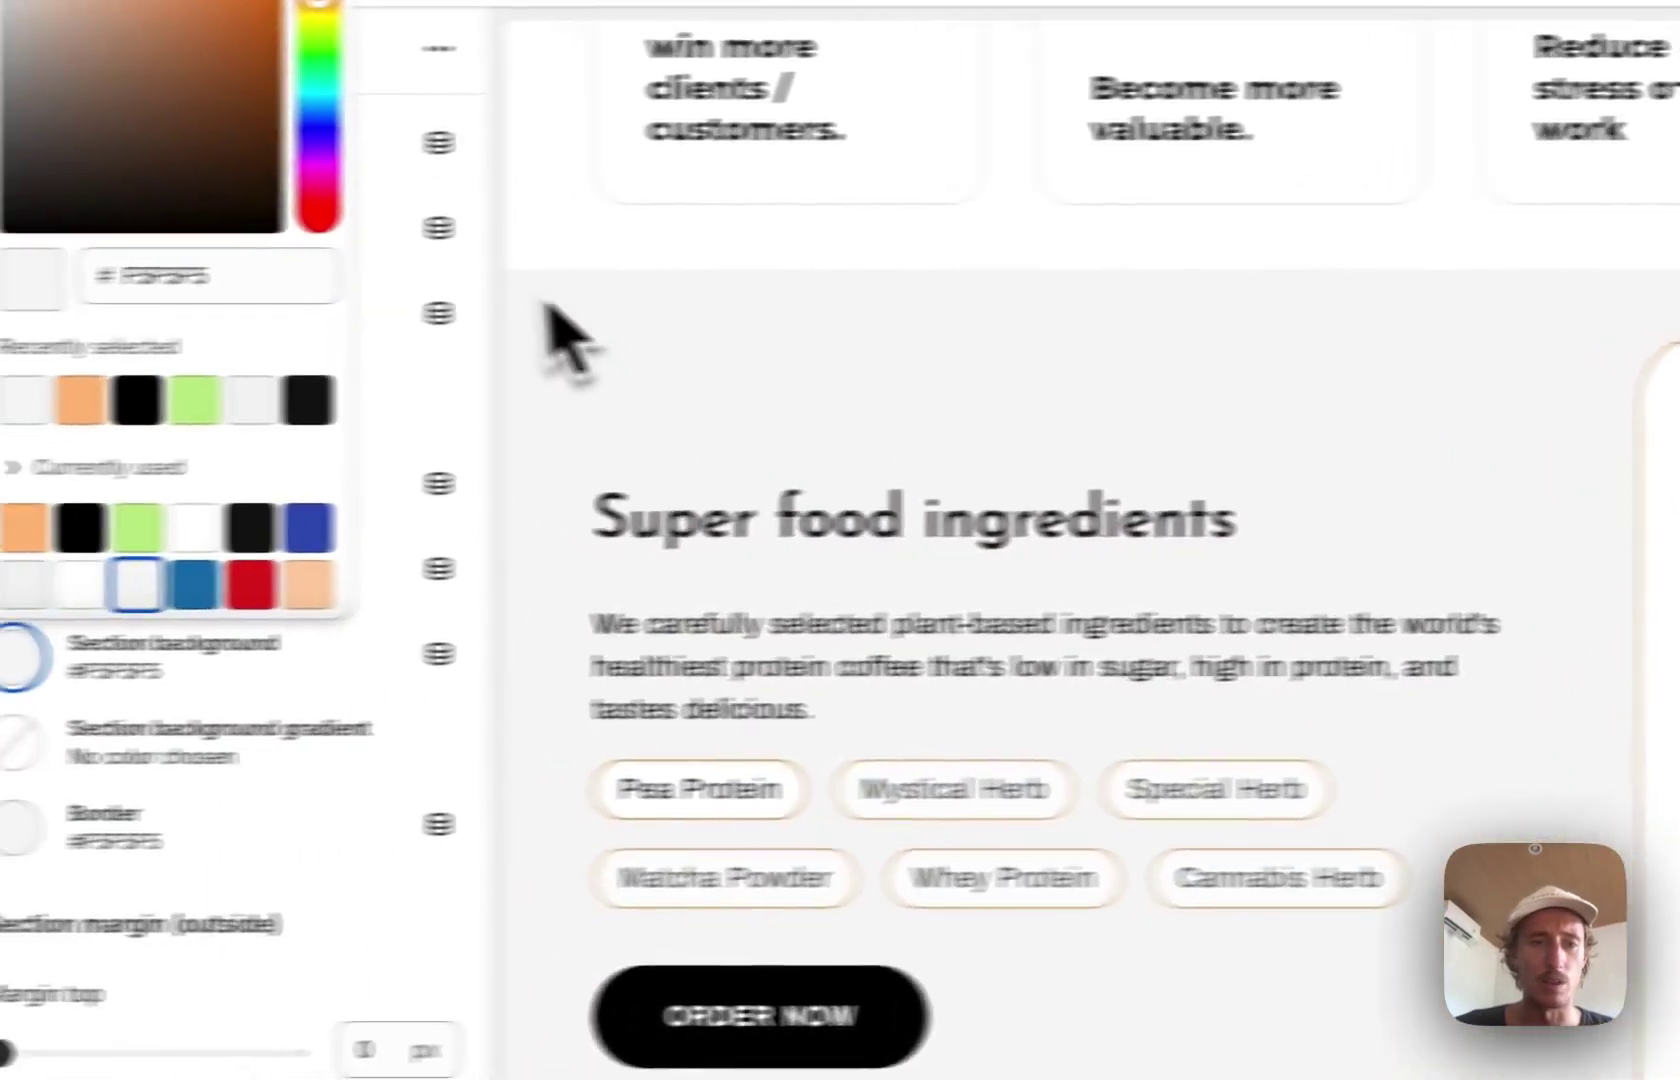
click(565, 340)
scroll(340, 715, down, 10)
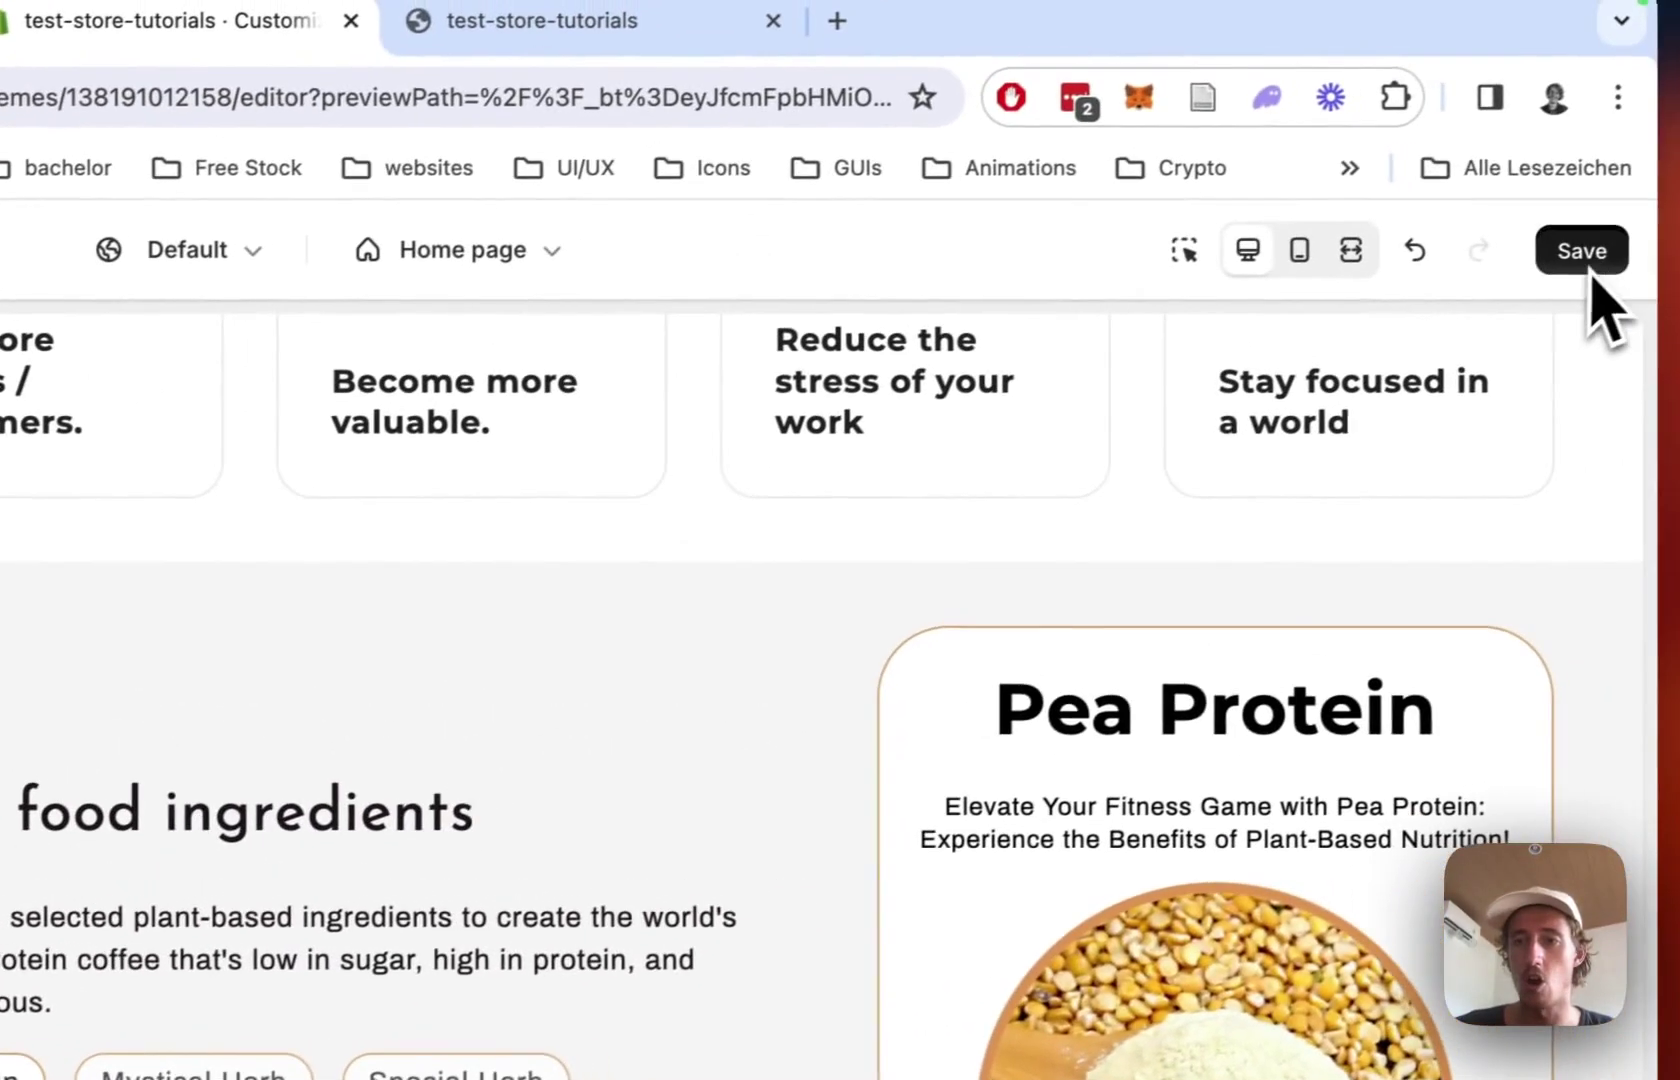
click(1586, 255)
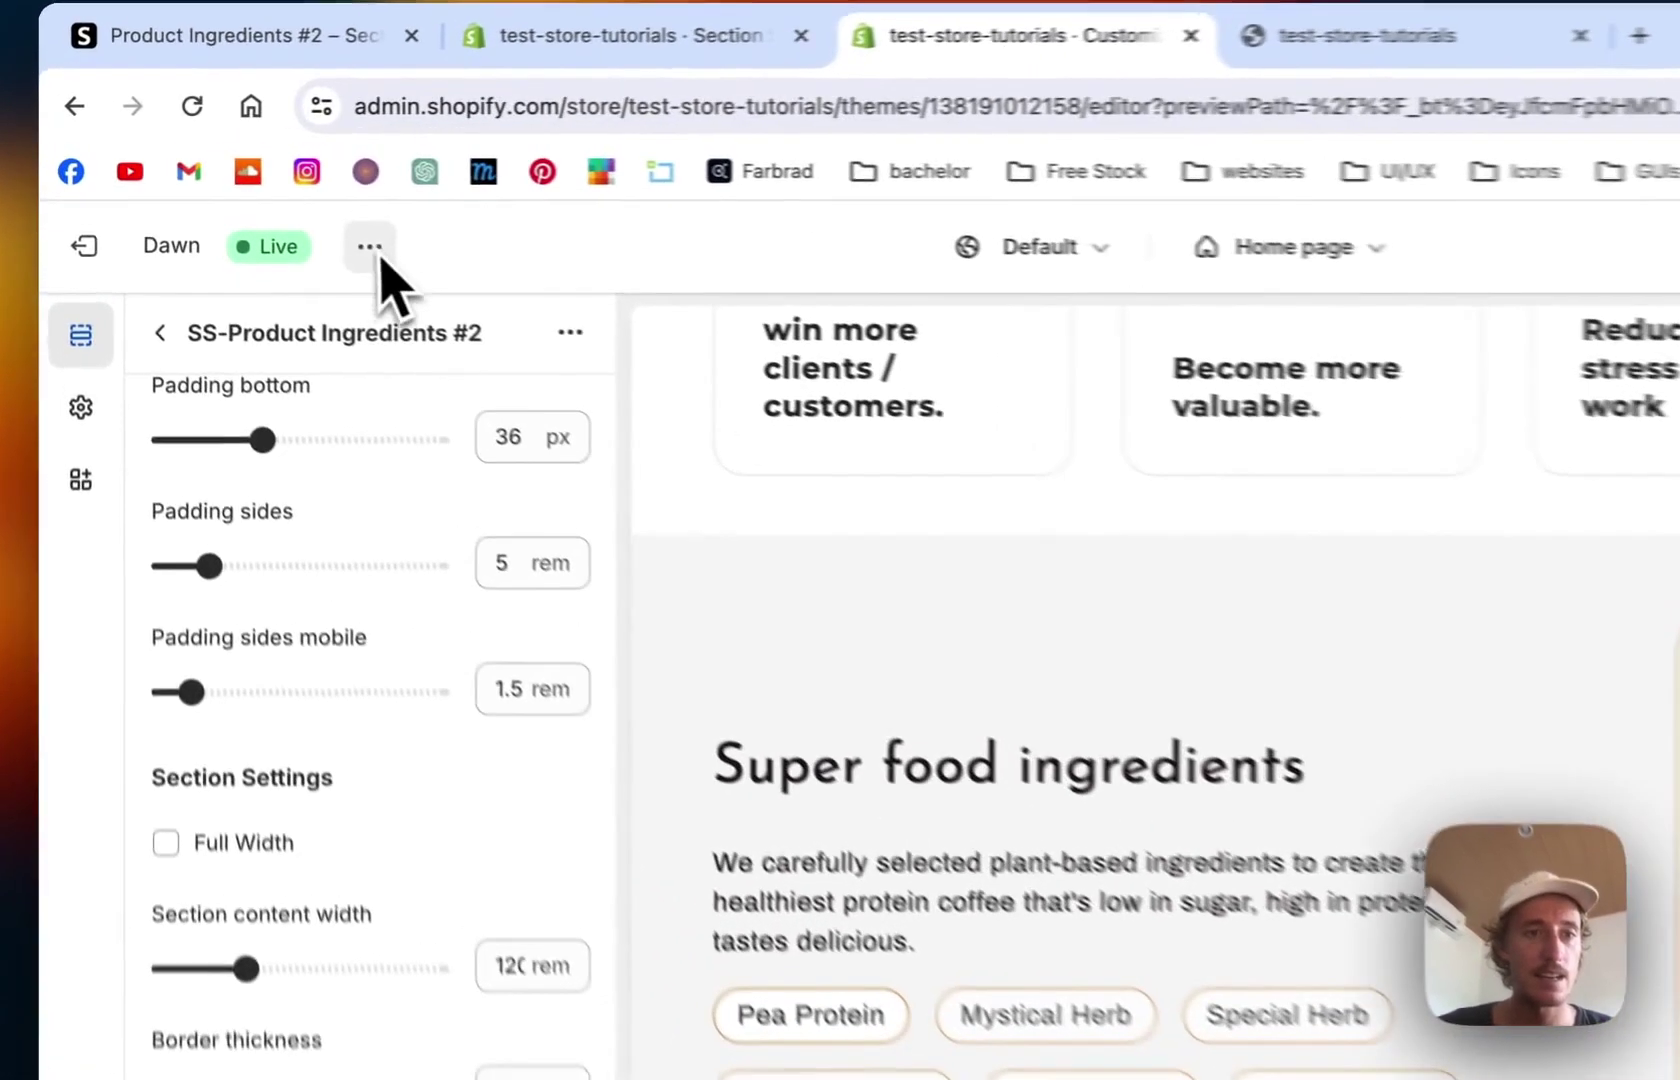
View the live store in a new tab and scroll to the gray ingredients section
click(263, 204)
click(146, 605)
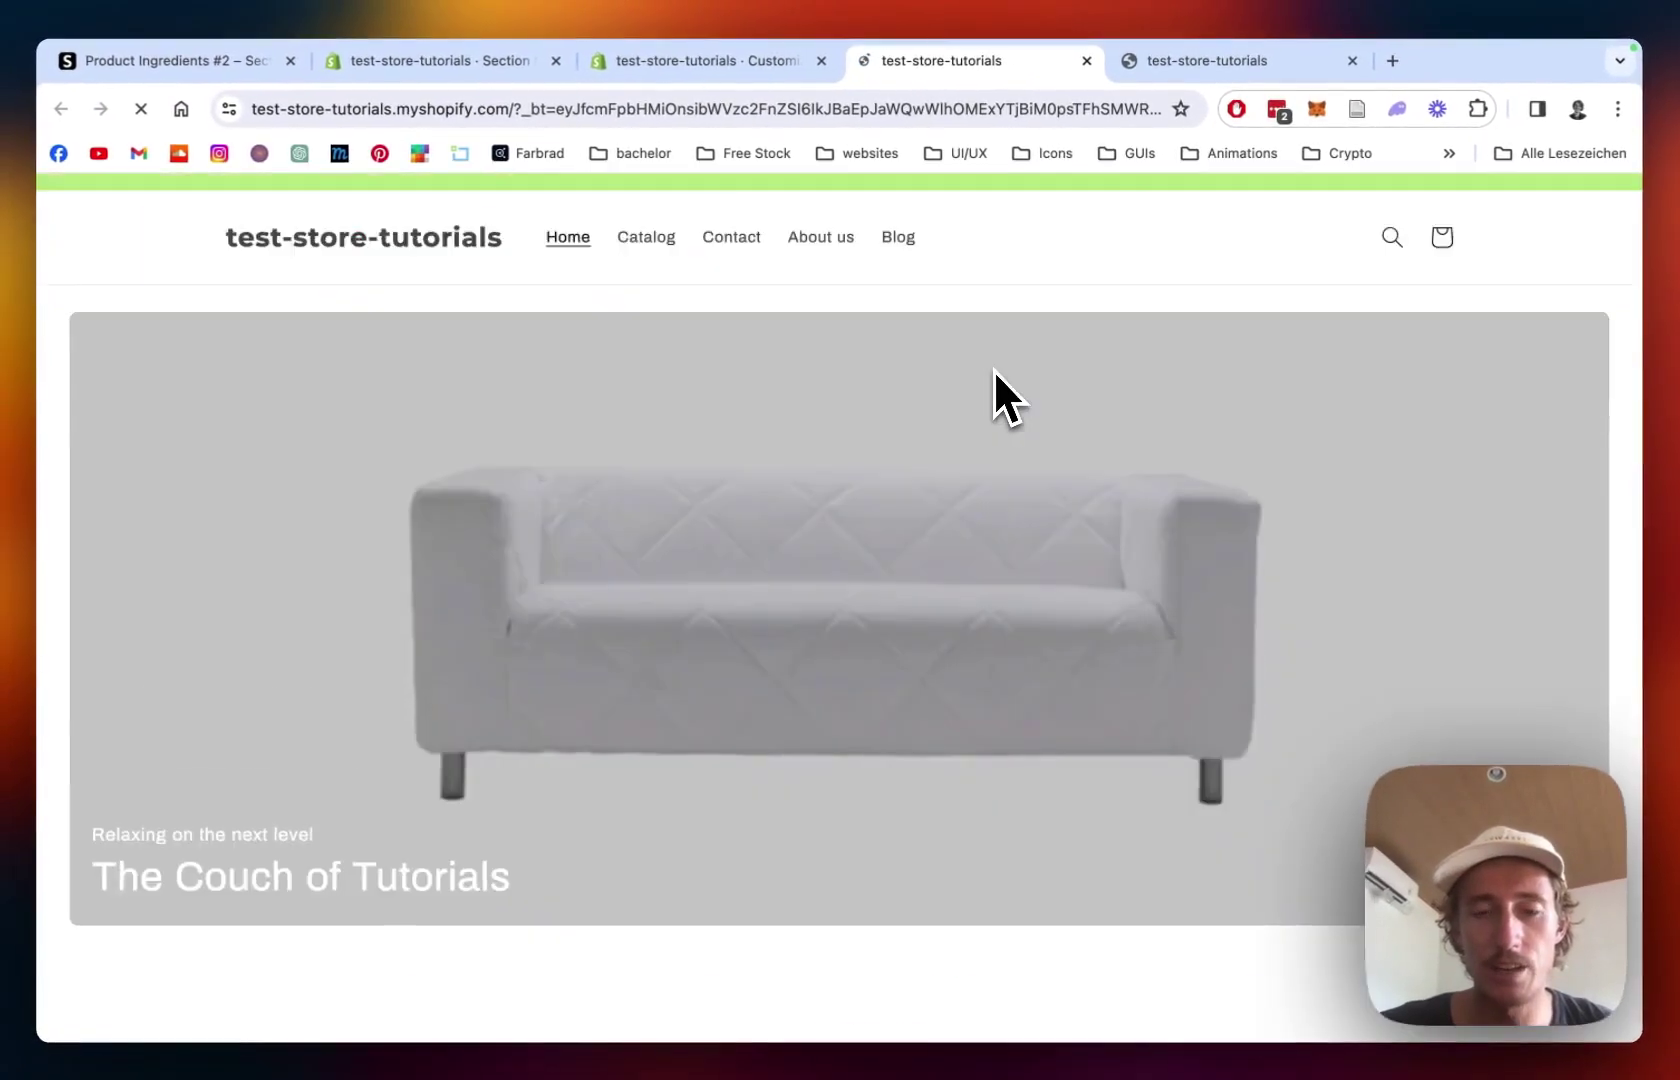
scroll(994, 369, down, 20)
scroll(994, 404, down, 20)
scroll(994, 406, up, 4)
scroll(994, 420, down, 2)
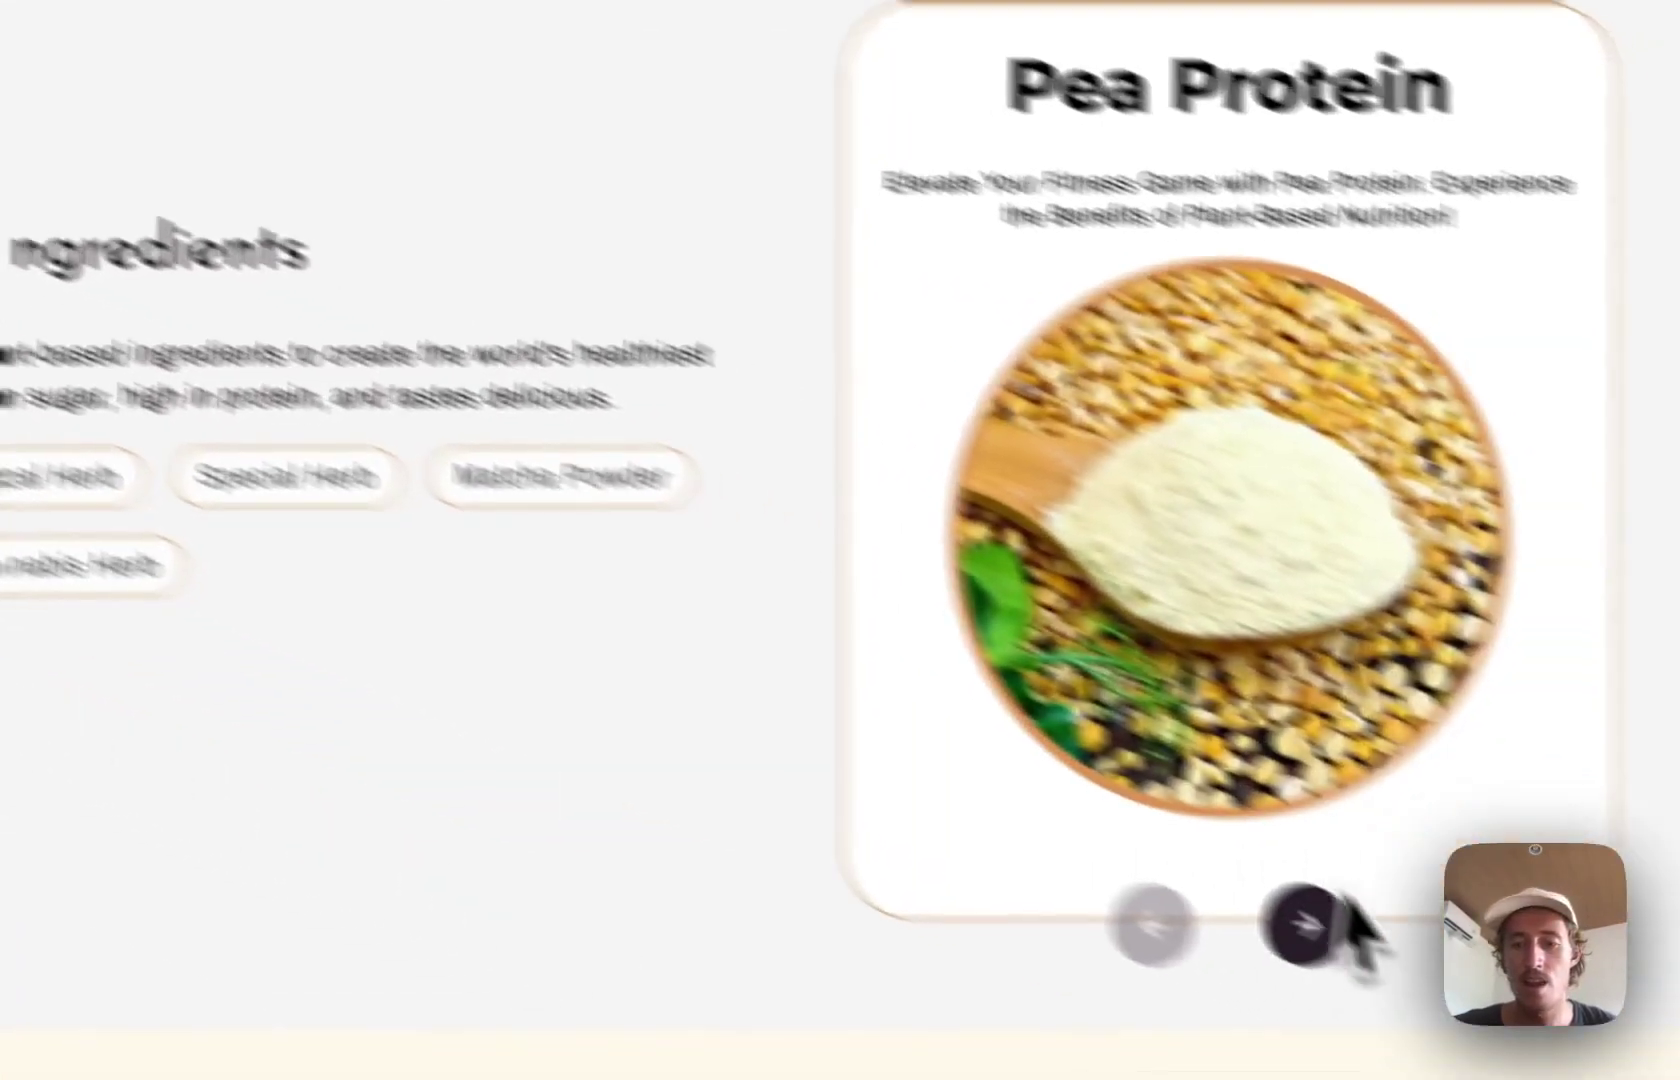
Cycle the carousel to Cannabis Herb, check ORDER NOW opens Chevron, then return home
click(1104, 838)
click(1088, 836)
click(1082, 832)
click(1084, 834)
click(1082, 834)
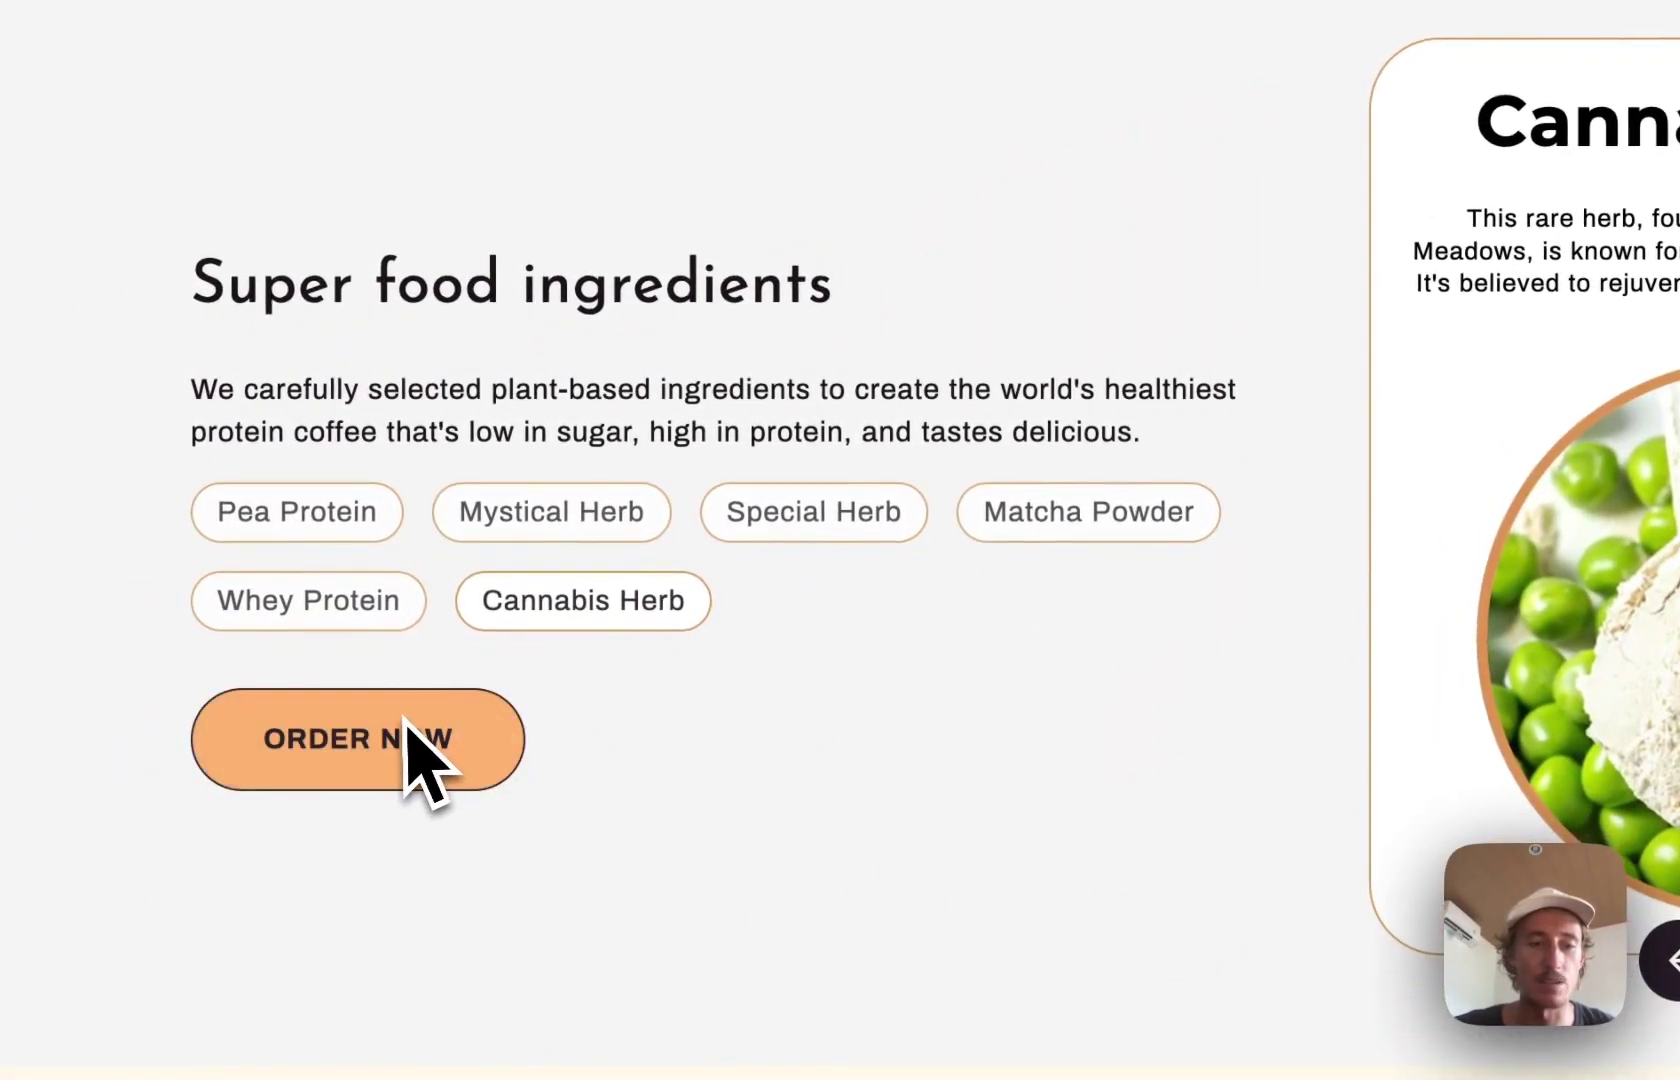
click(410, 745)
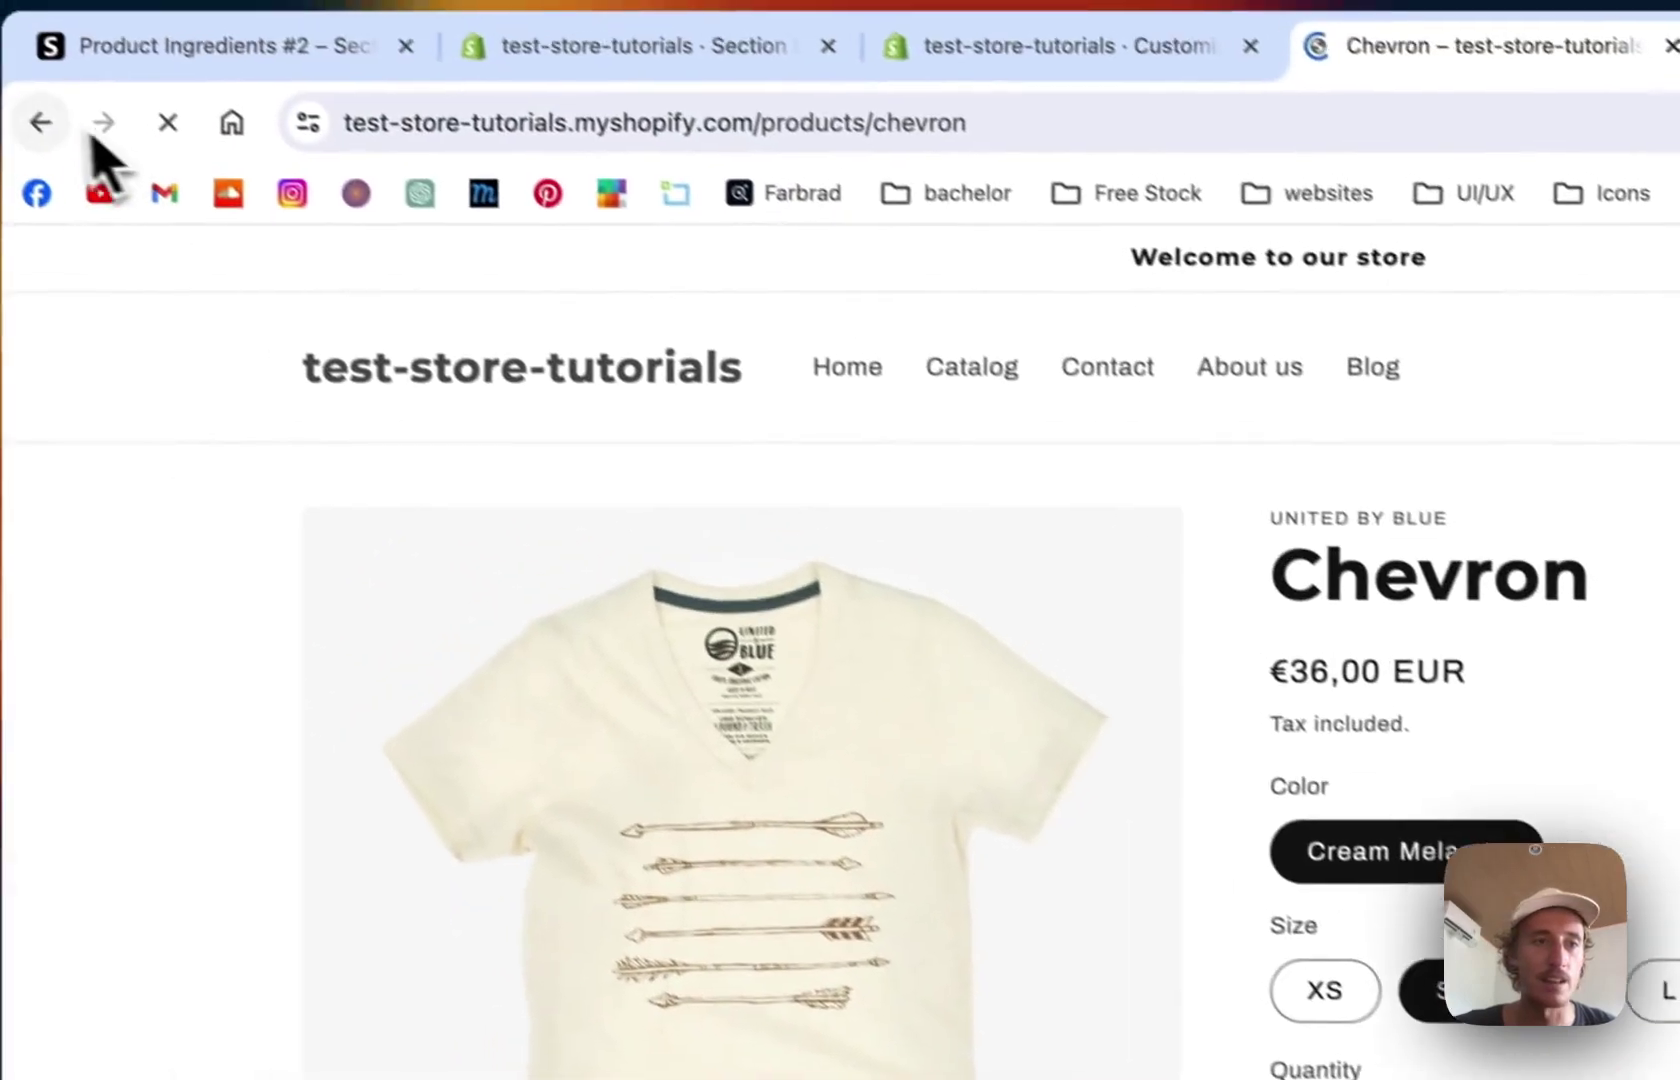
click(76, 150)
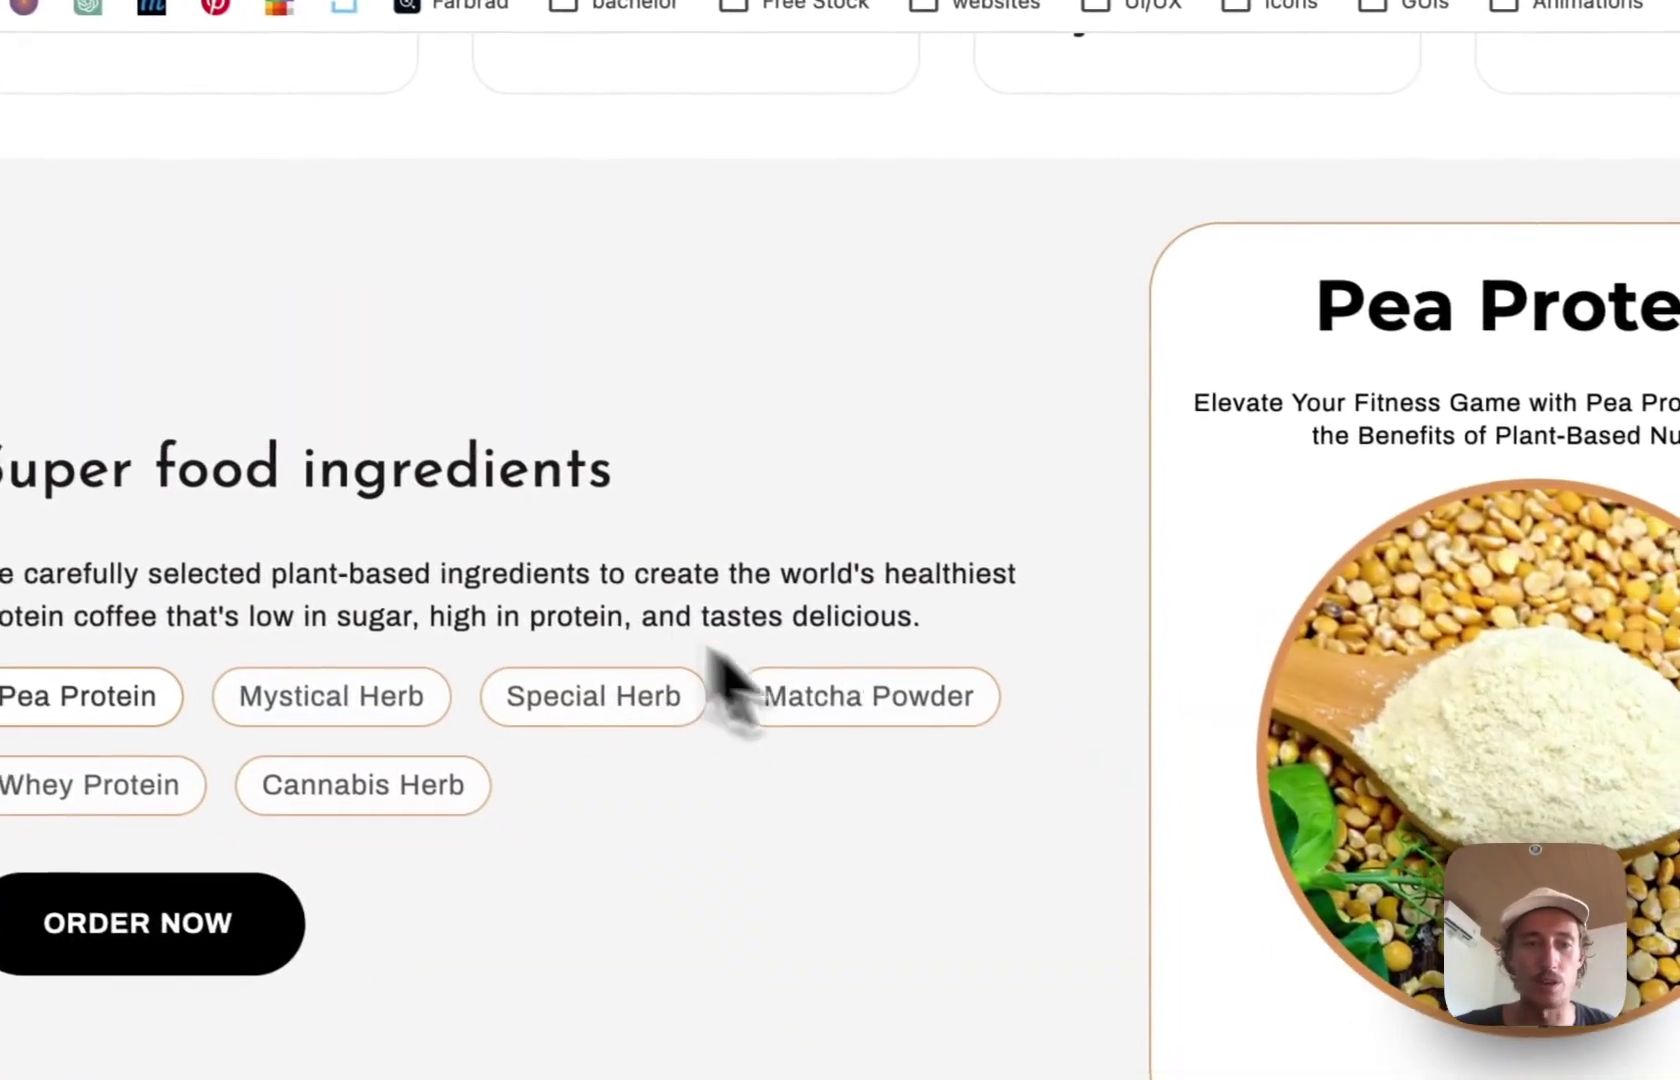